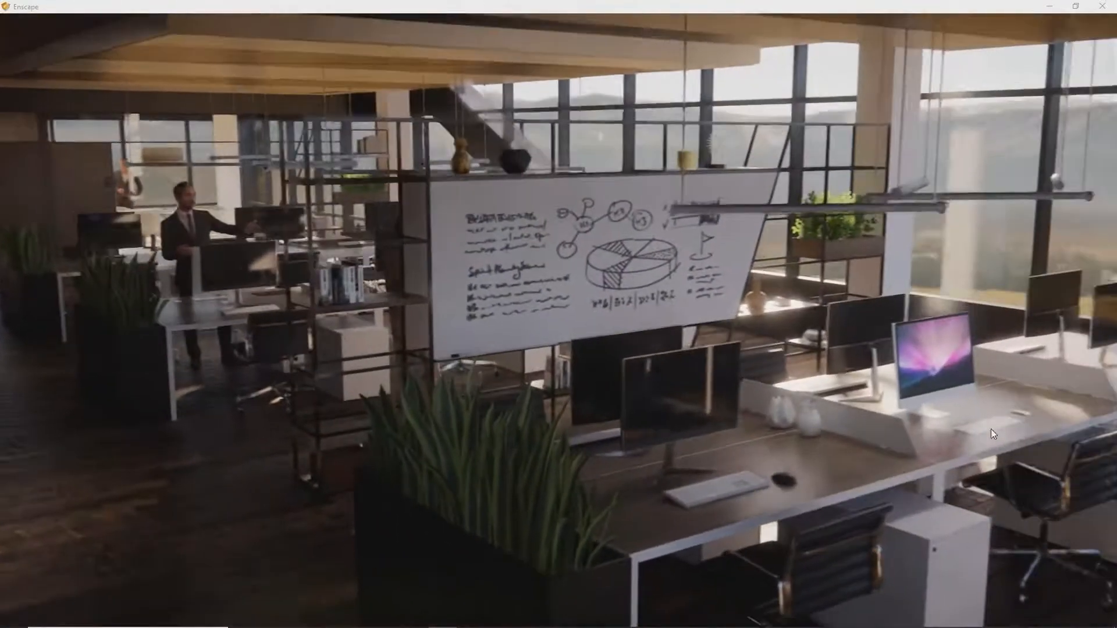
Advance the time of day in the rendered open-plan office scene.
right_click_drag(993, 429, 1082, 429, "shift")
left_click_drag(993, 430, 942, 433)
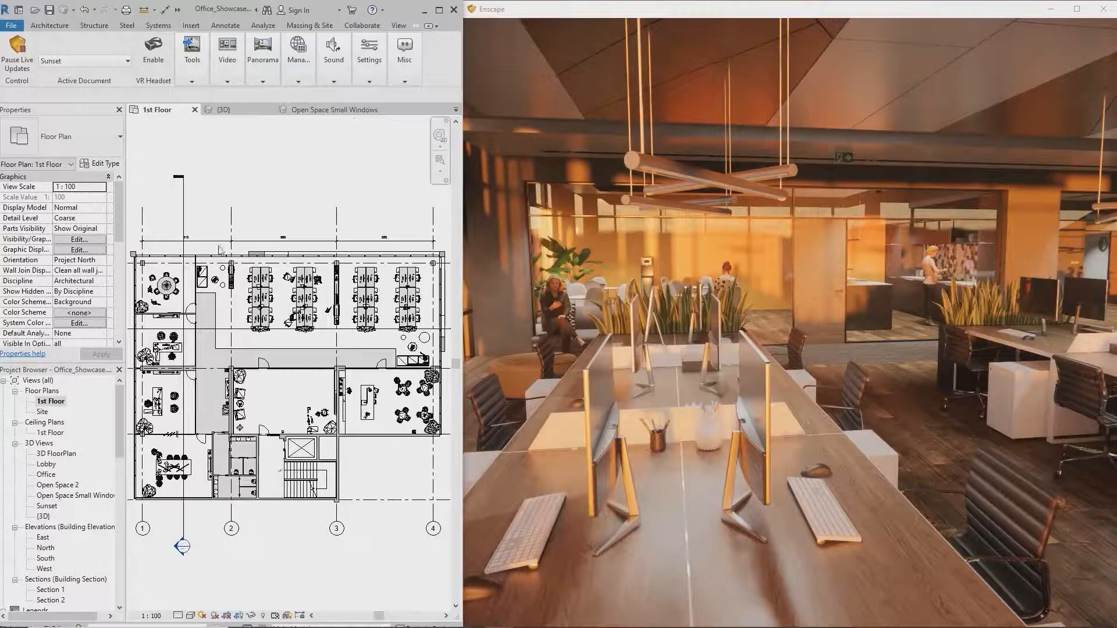
Preview the saved Lobby, Office, Open Space 2 and Open Space Small Windows camera views in the live rendering.
left_click(79, 61)
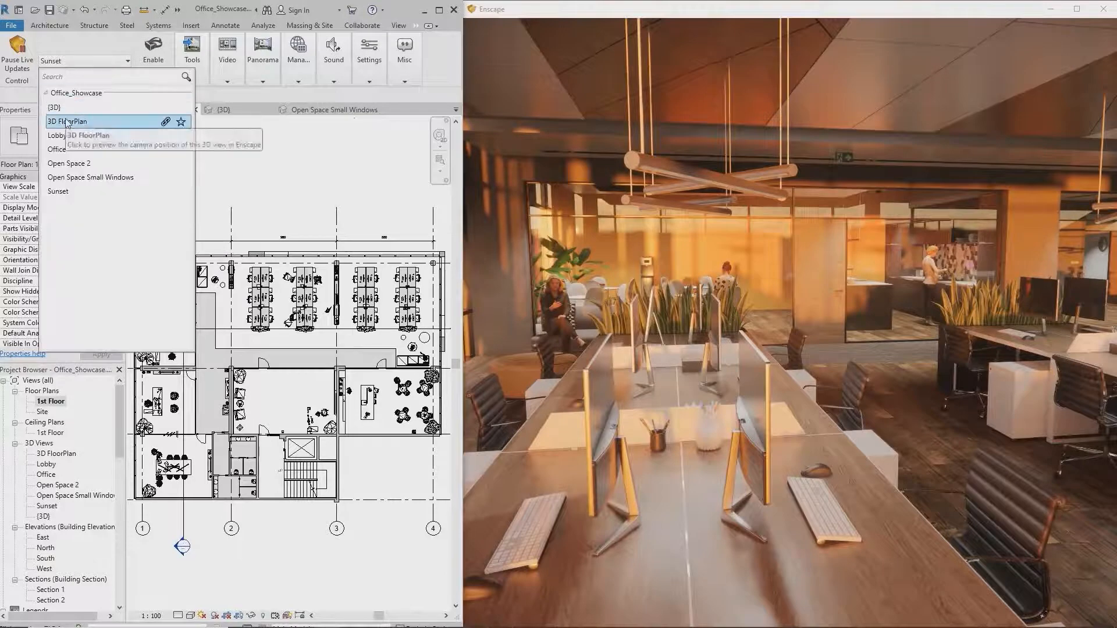
left_click(65, 137)
left_click(65, 151)
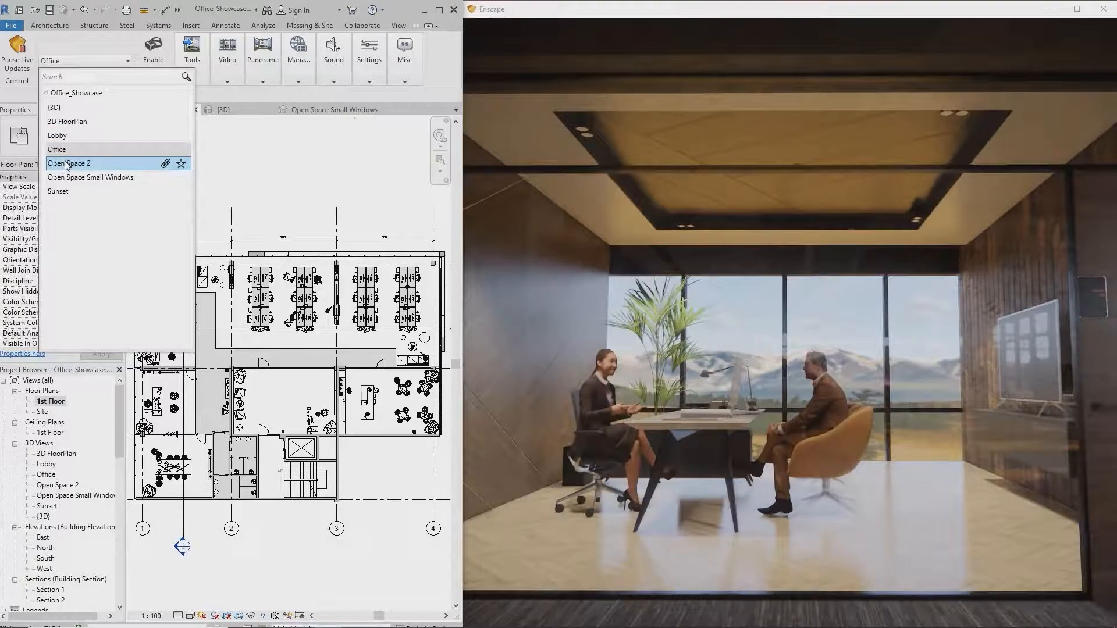
left_click(69, 165)
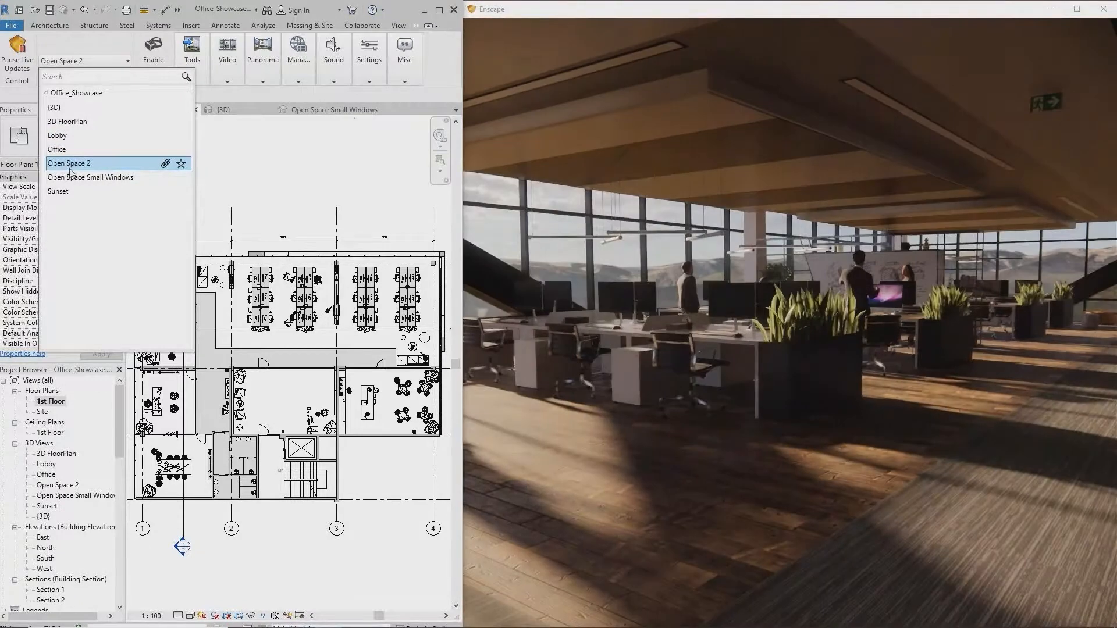
left_click(74, 178)
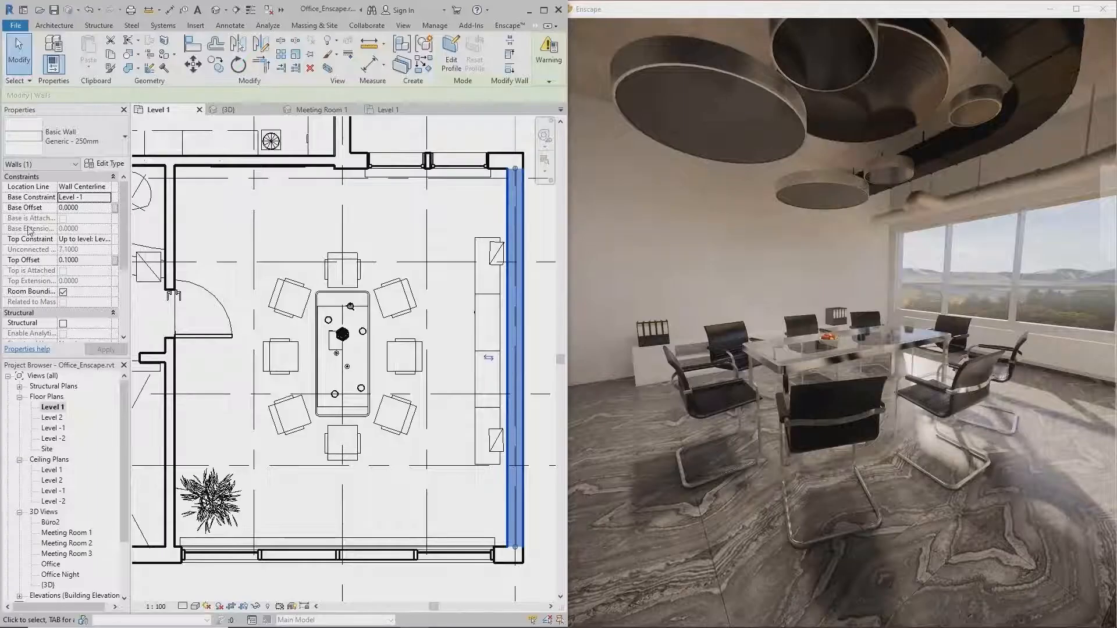
Change the selected meeting room wall from Generic - 250mm to the Storefront curtain wall type.
left_click(70, 138)
scroll(79, 258, "down", 10)
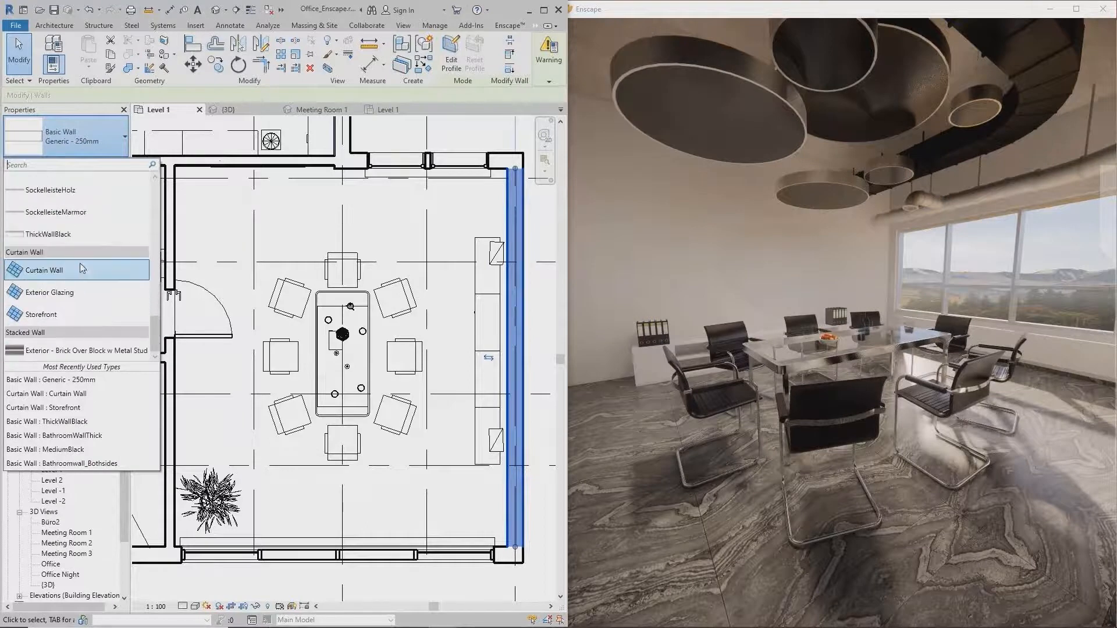
left_click(82, 309)
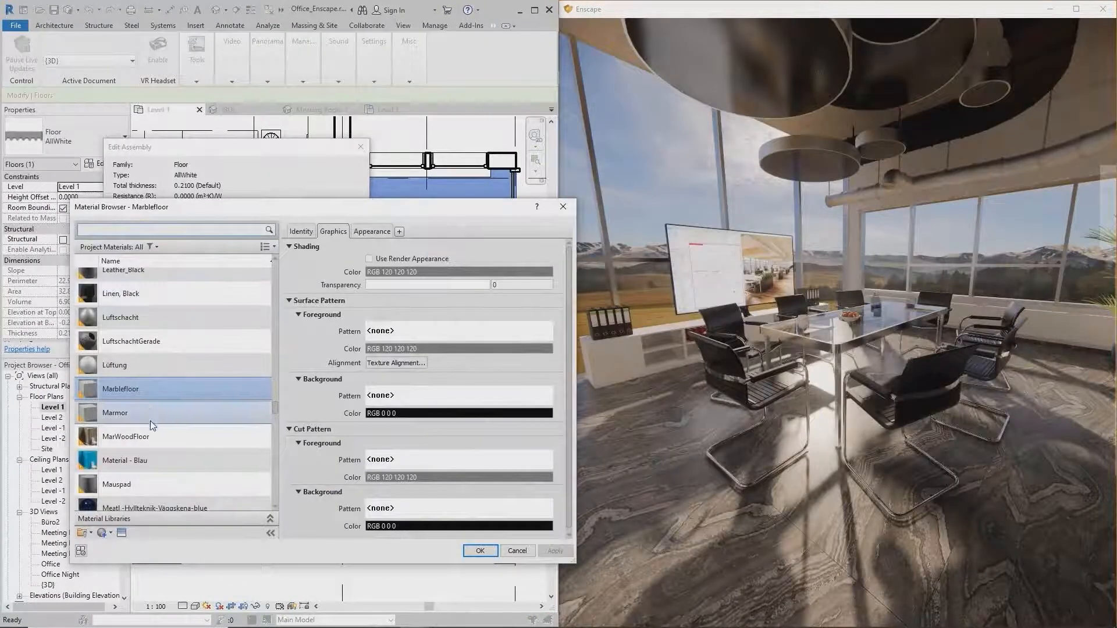
Assign the MarWoodFloor material to the structure layer of the meeting room's AllWhite floor type.
left_click(153, 437)
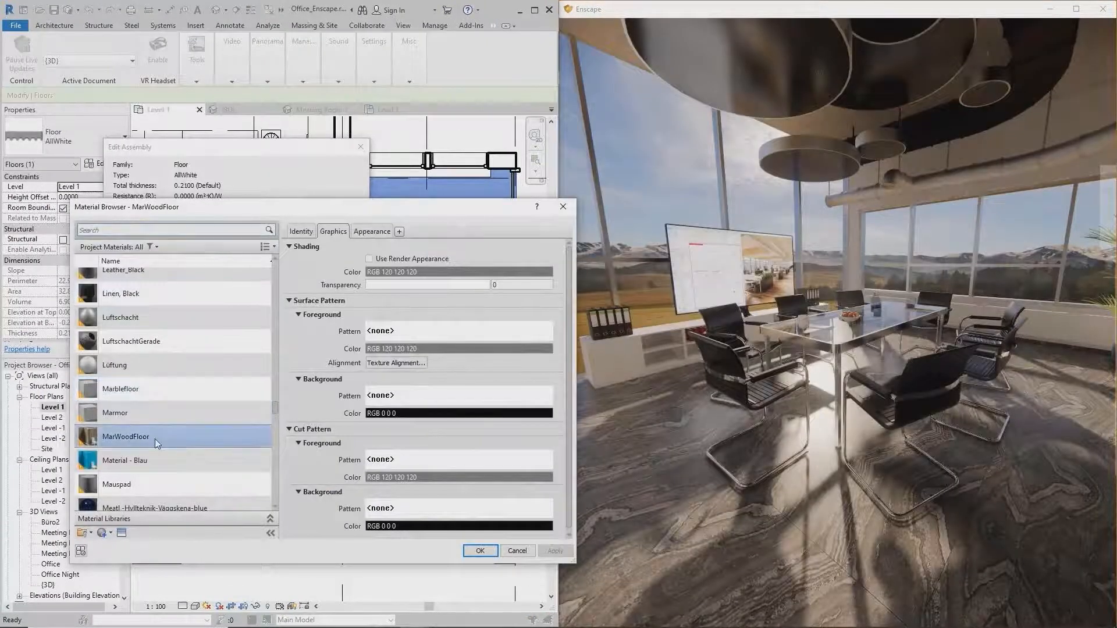
left_click(481, 551)
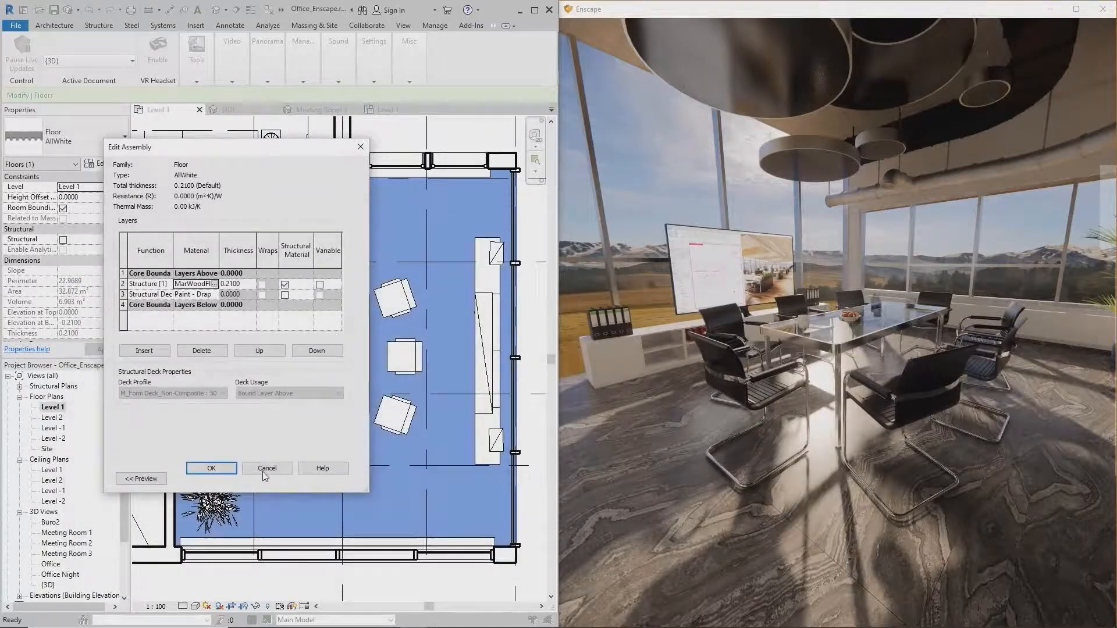
left_click(221, 468)
left_click(218, 479)
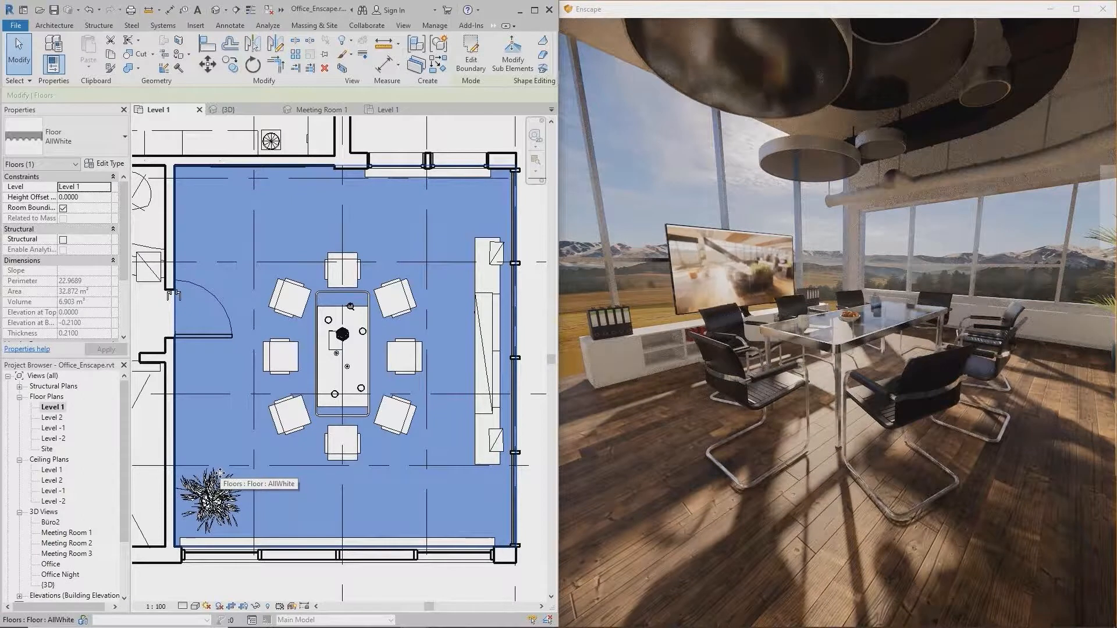
Set the artificial light brightness to 148% in the rendering's atmosphere settings for the night-time meeting room.
right_click_drag(776, 430, 841, 413)
scroll(815, 413, "down", 5)
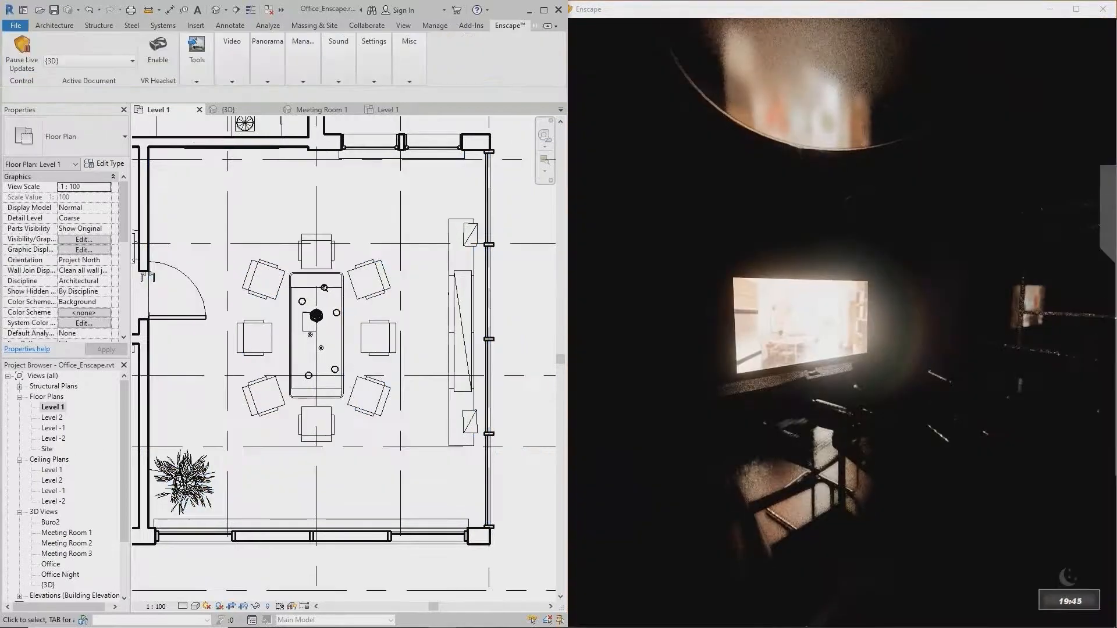
left_click(373, 50)
left_click(251, 179)
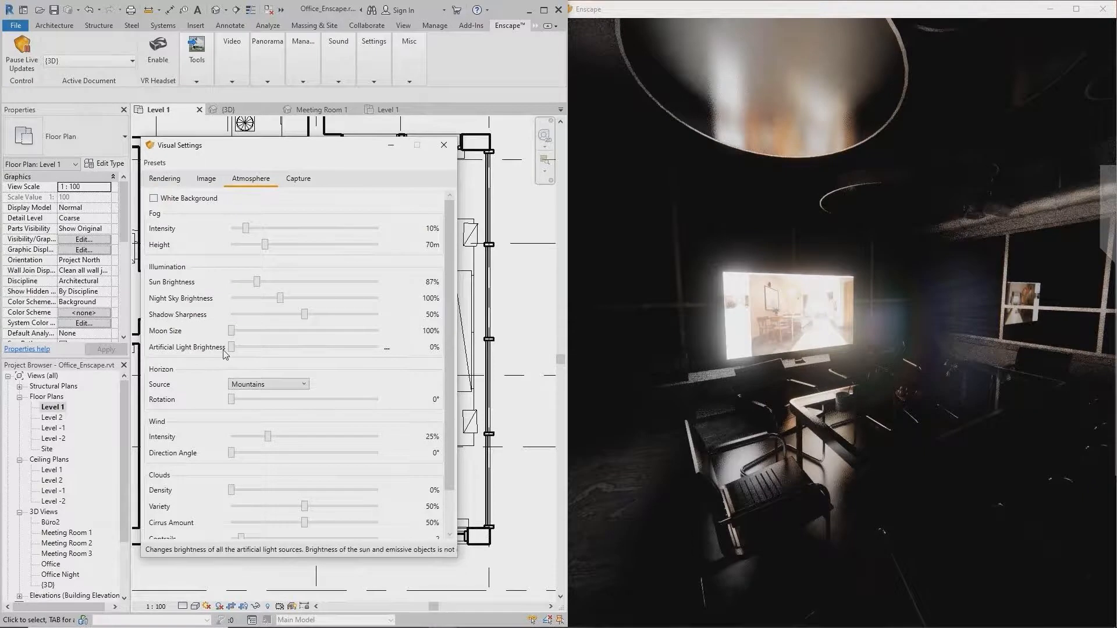
left_click_drag(231, 348, 339, 334)
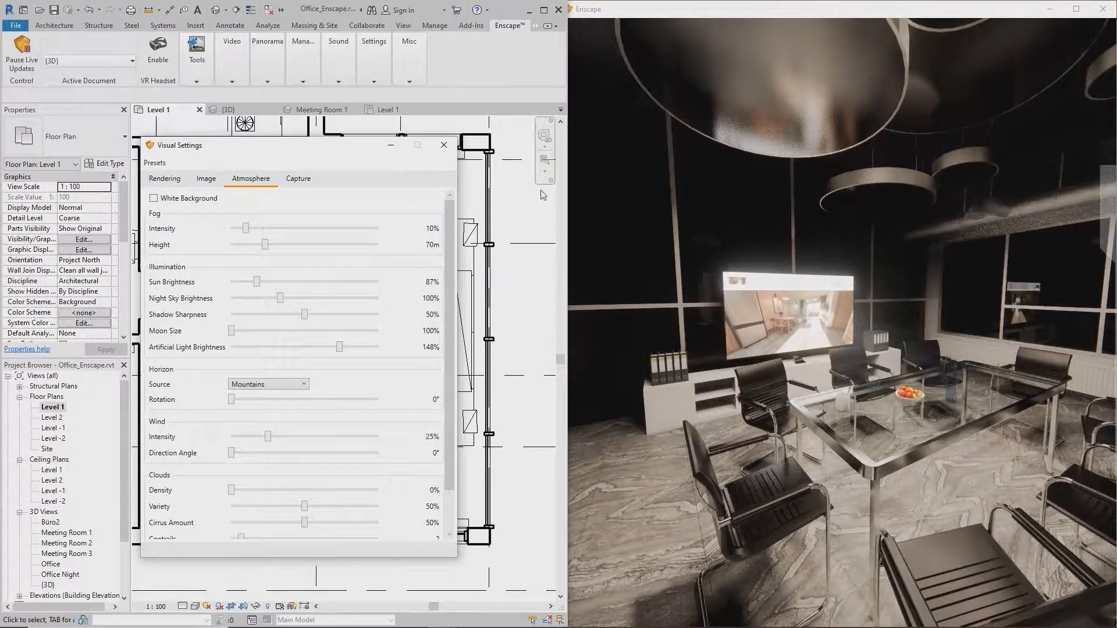
left_click(443, 145)
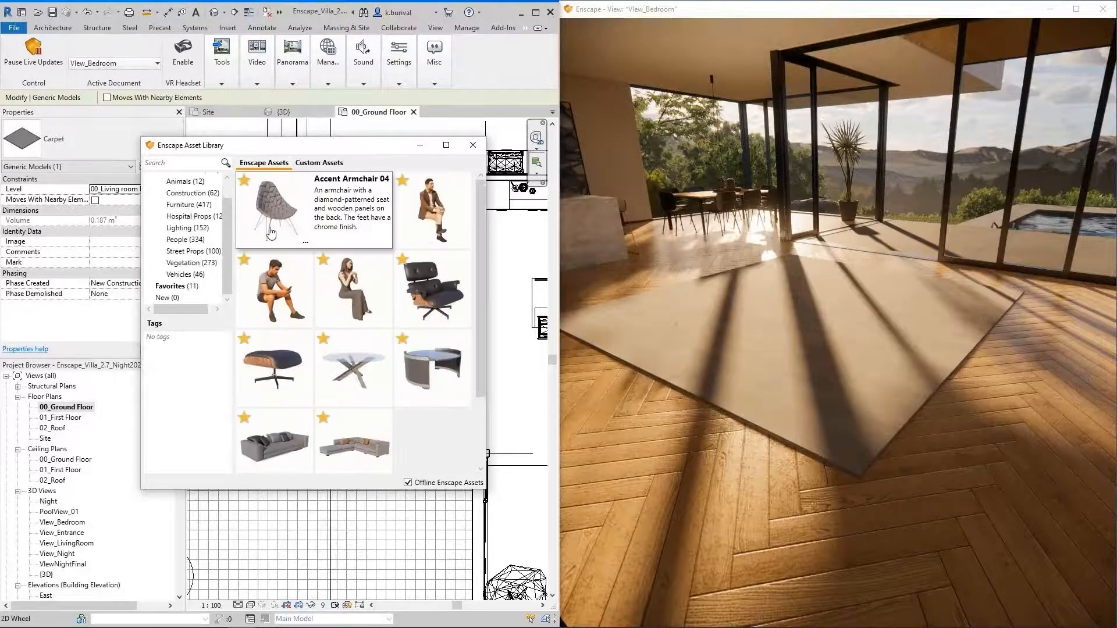
Place two Accent Armchair 04 assets from the Enscape asset library on the carpet in the ground floor plan.
left_click(271, 234)
left_click(301, 269)
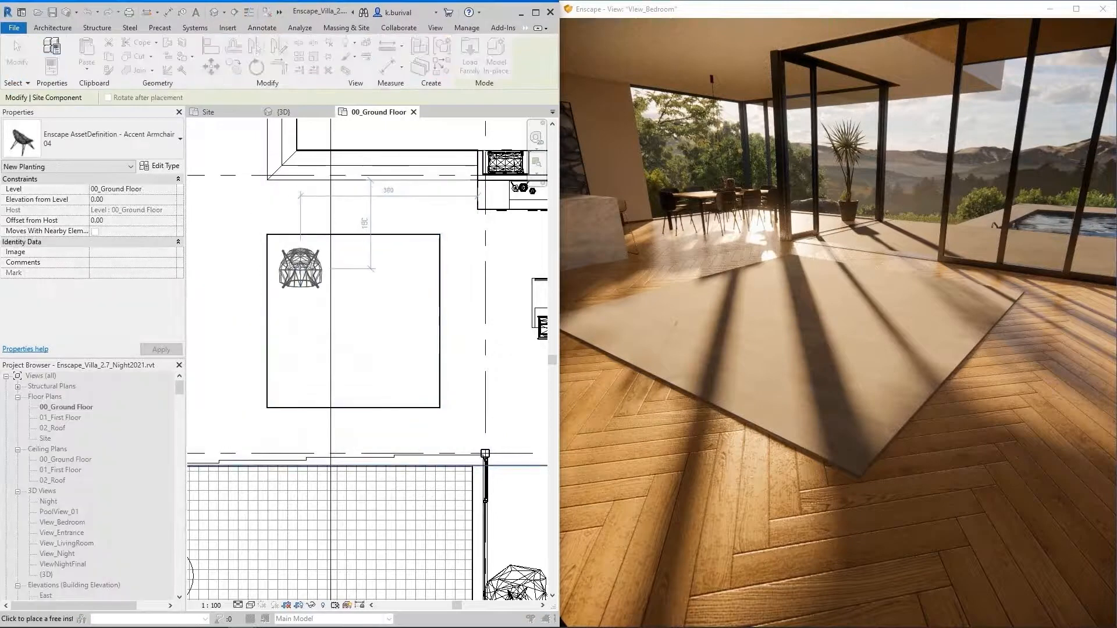
left_click(300, 379)
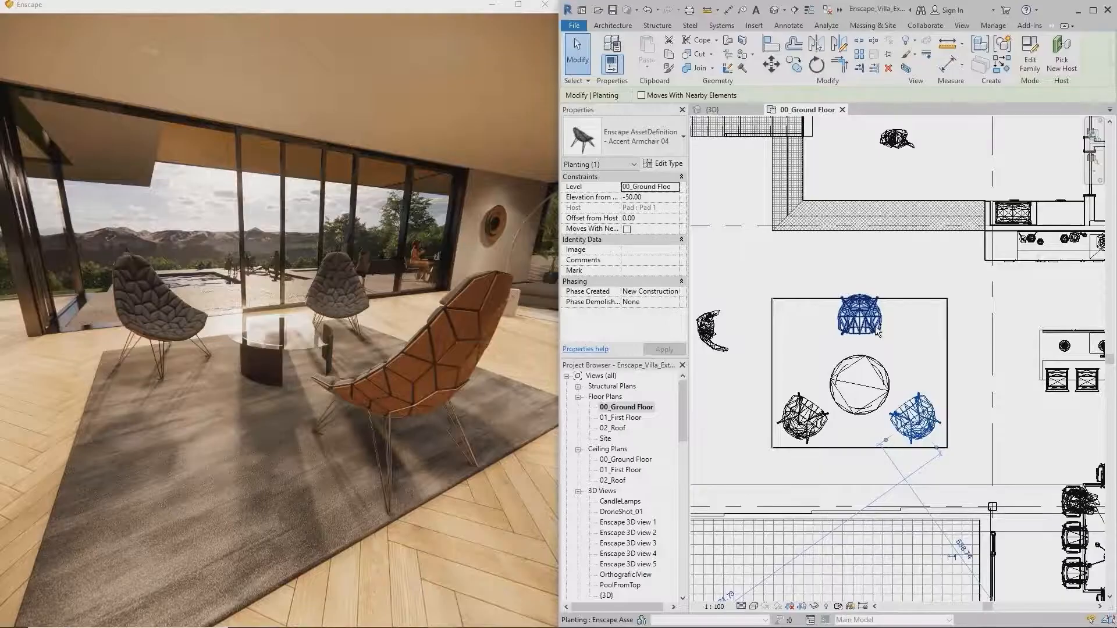
Delete the three armchairs and the round table from the carpet in the ground floor plan.
left_click(878, 332, "ctrl")
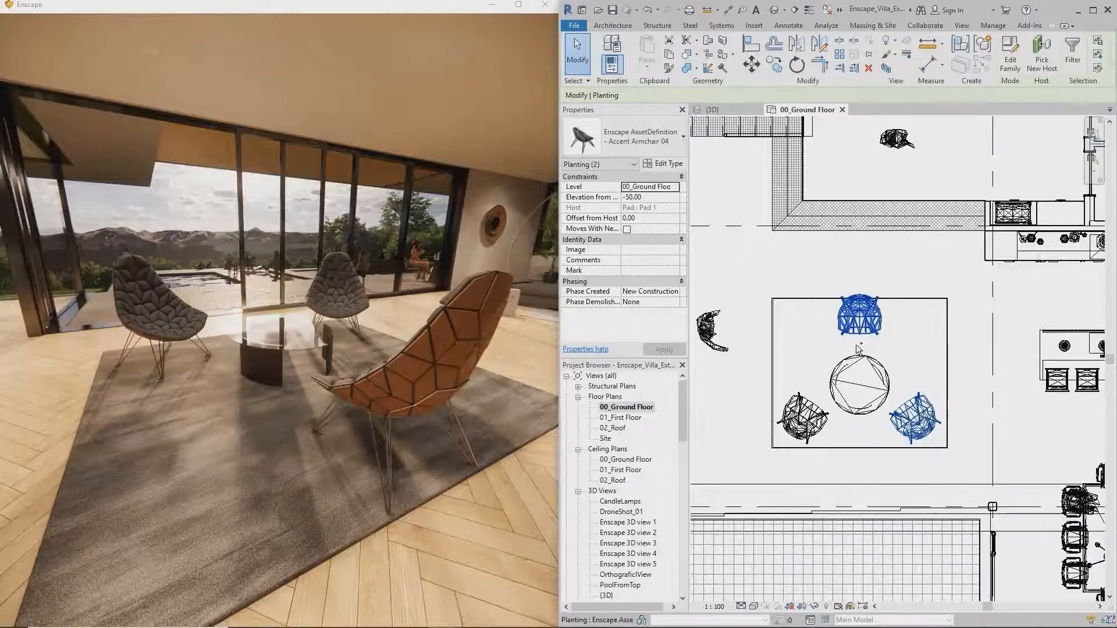
left_click(804, 417, "ctrl")
left_click(859, 400, "ctrl")
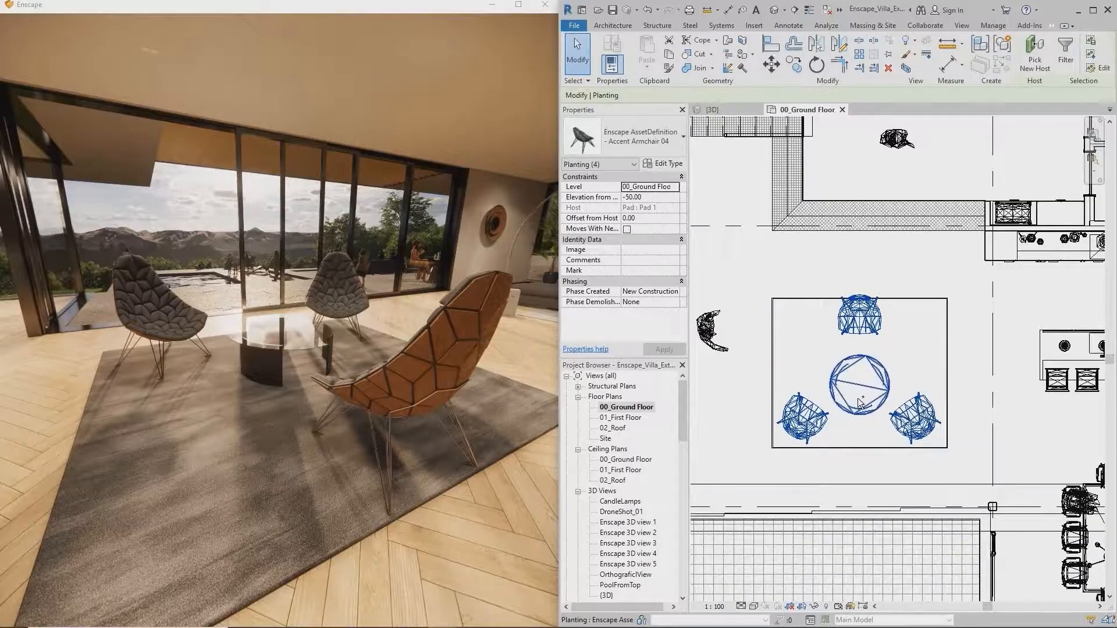
key("Delete")
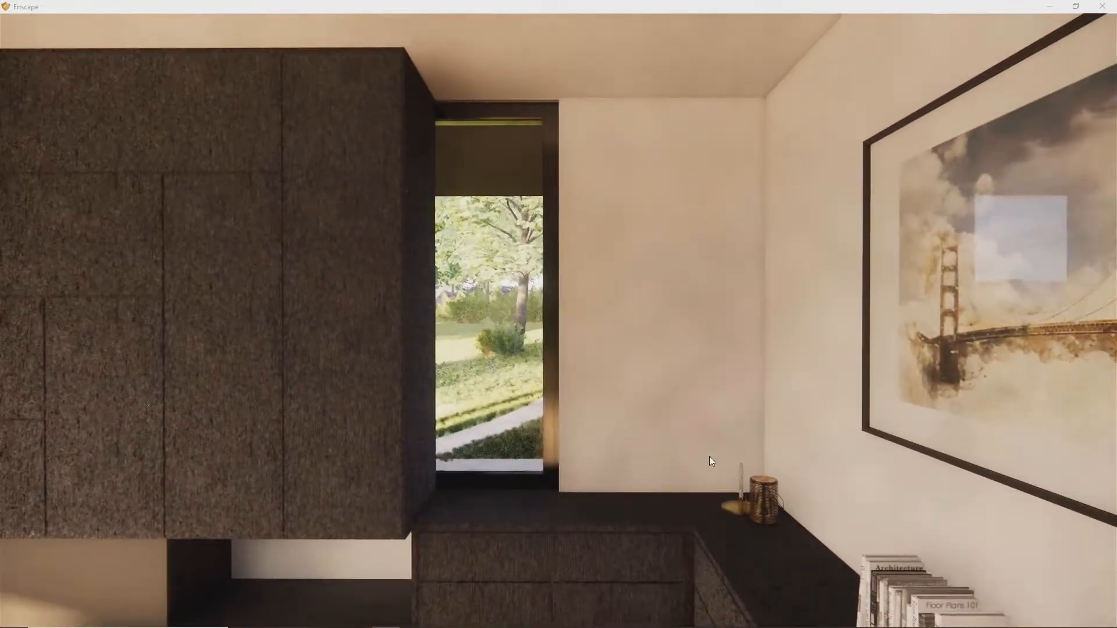
Create a collaboration issue at the window titled "Move Window" with the description "Should not be hidden by furniture".
right_click(534, 376)
left_click(562, 380)
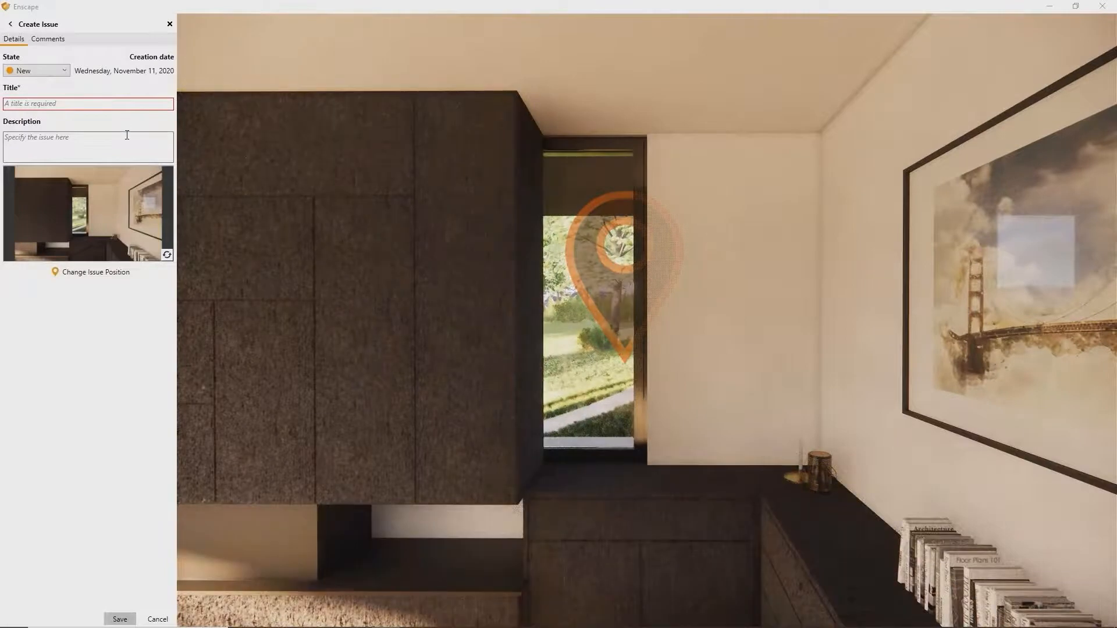
left_click(123, 107)
type("Move Window")
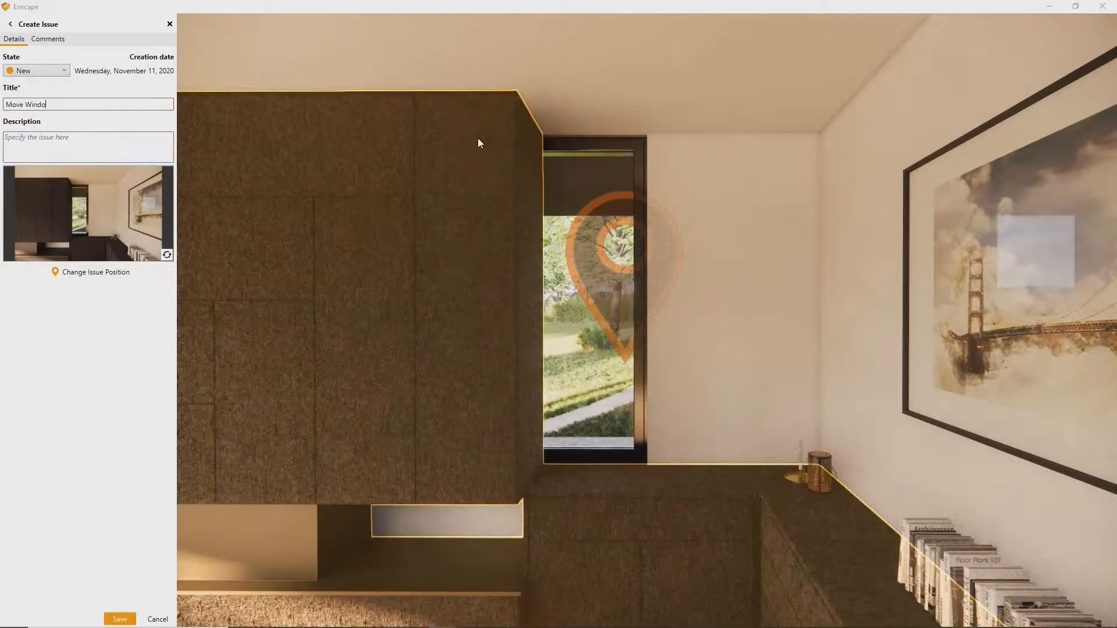
key("Tab")
type("Sho")
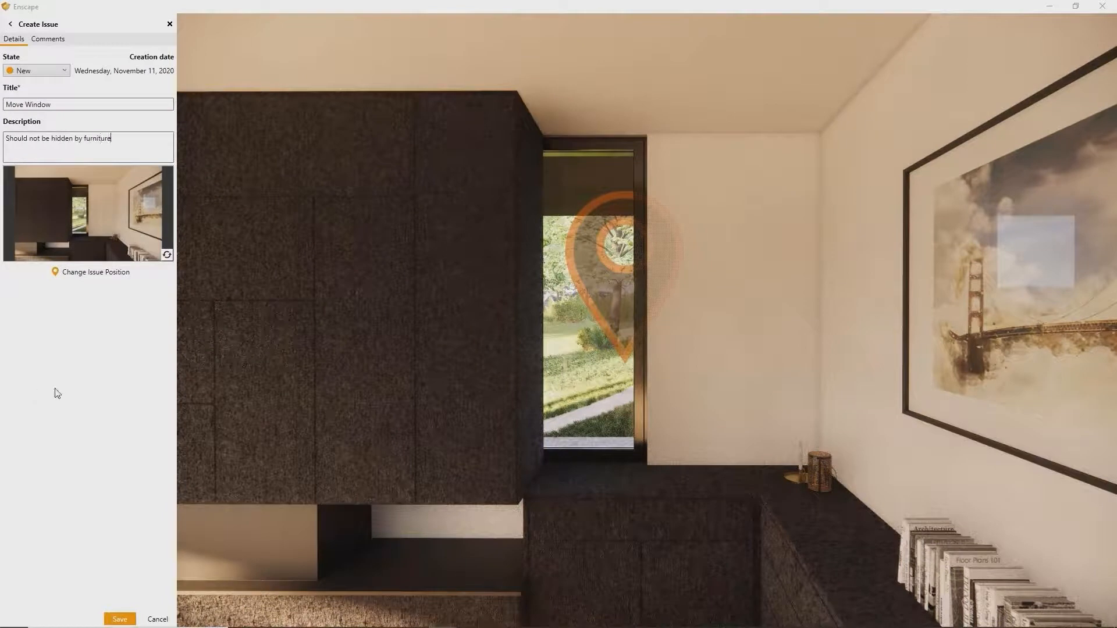
left_click(119, 619)
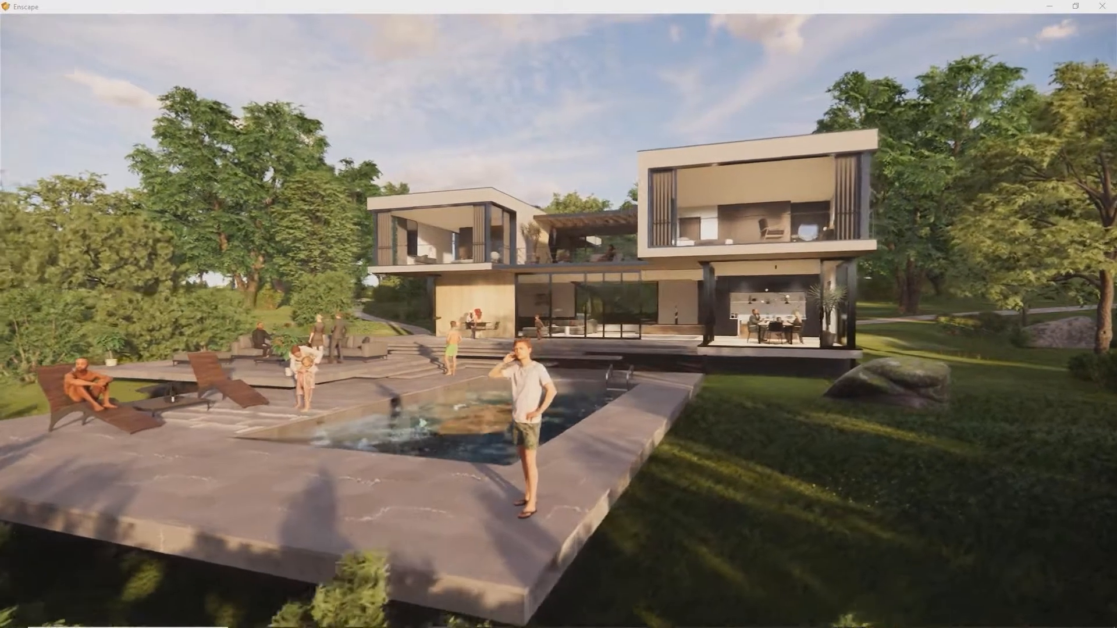
Open the Move Window issue and shift the Exterior Glazing window clear of the tall cabinet in the 3D view.
right_click_drag(720, 148, 625, 149)
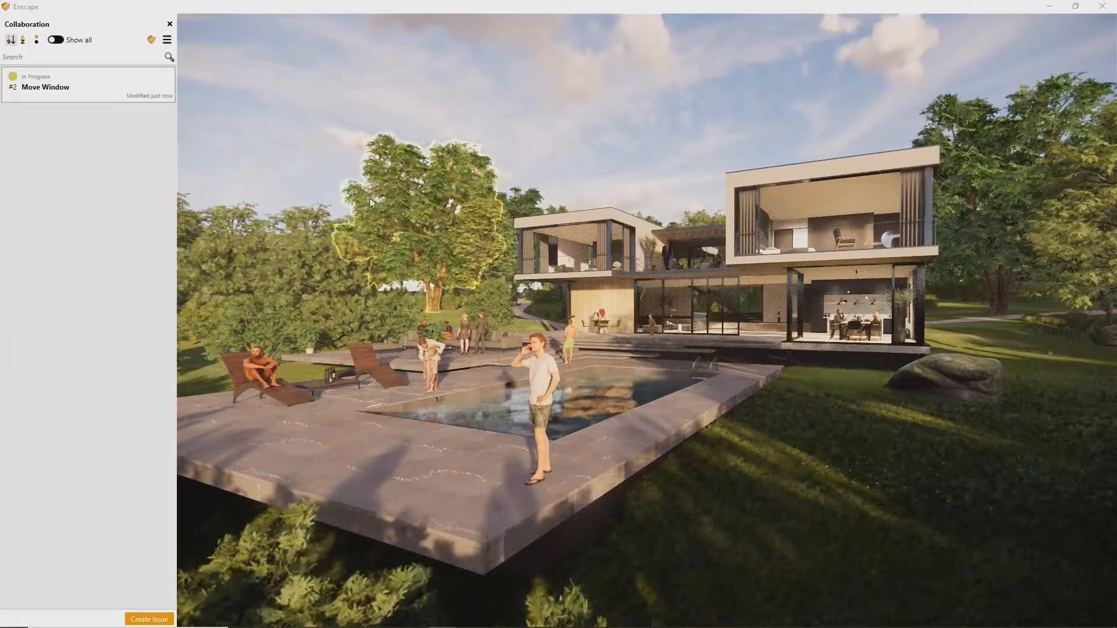
left_click(104, 91)
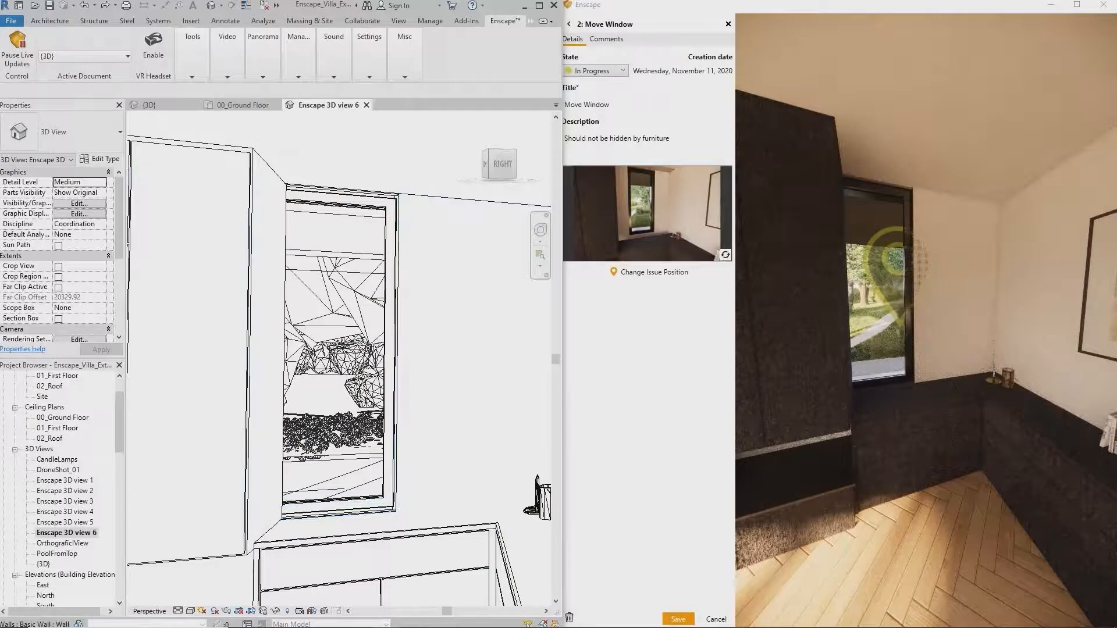
left_click_drag(393, 419, 473, 422)
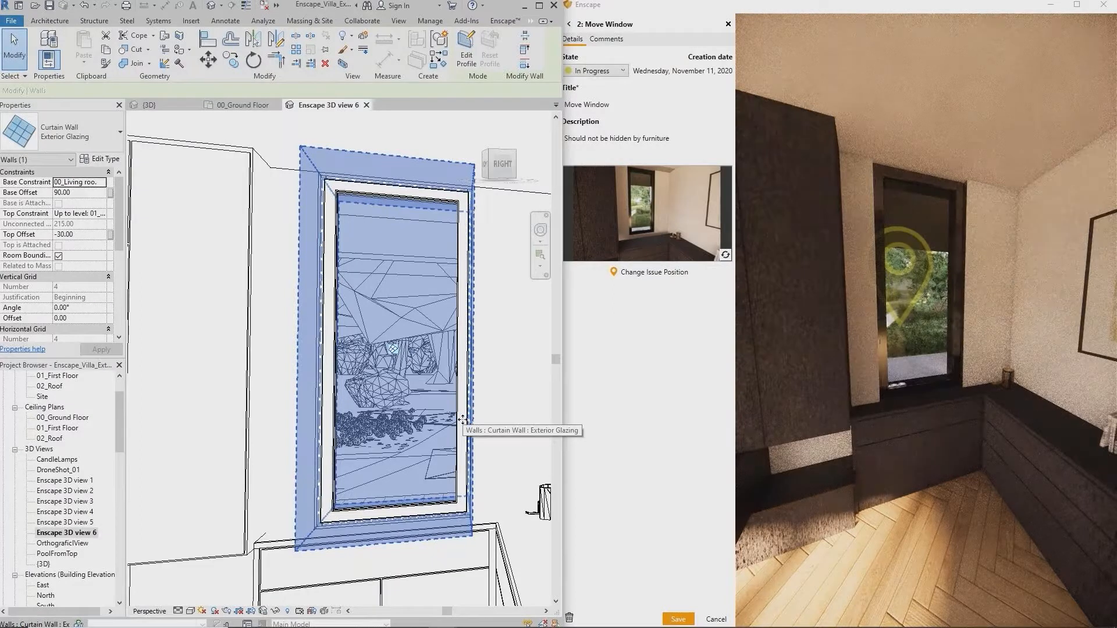
Set the Move Window issue's state to Done and refresh its screenshot with the current view.
left_click(1076, 6)
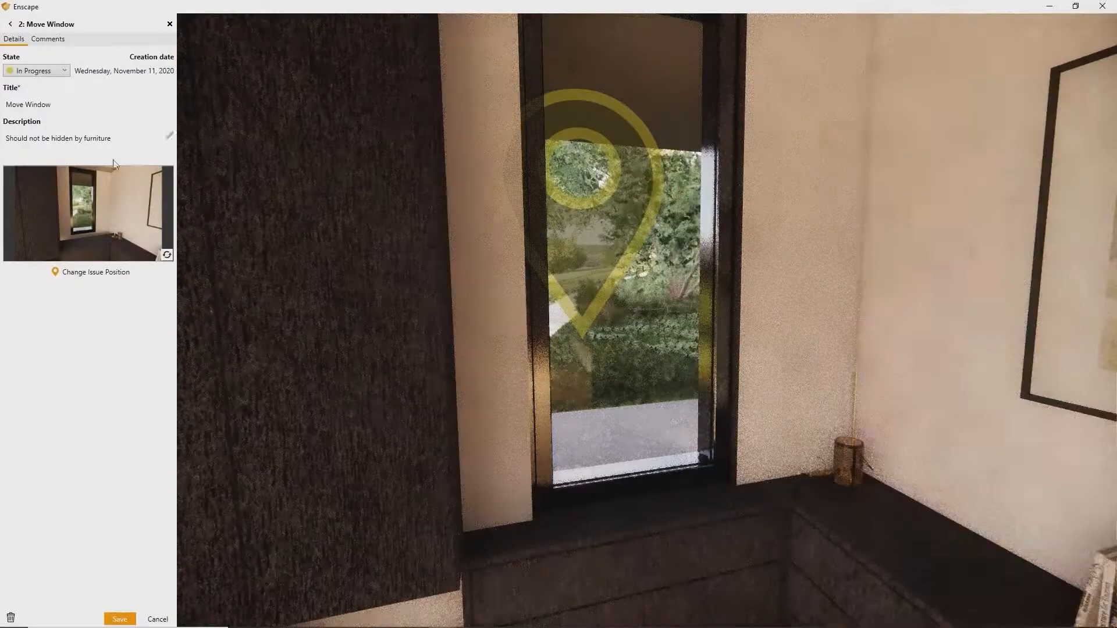
left_click(55, 77)
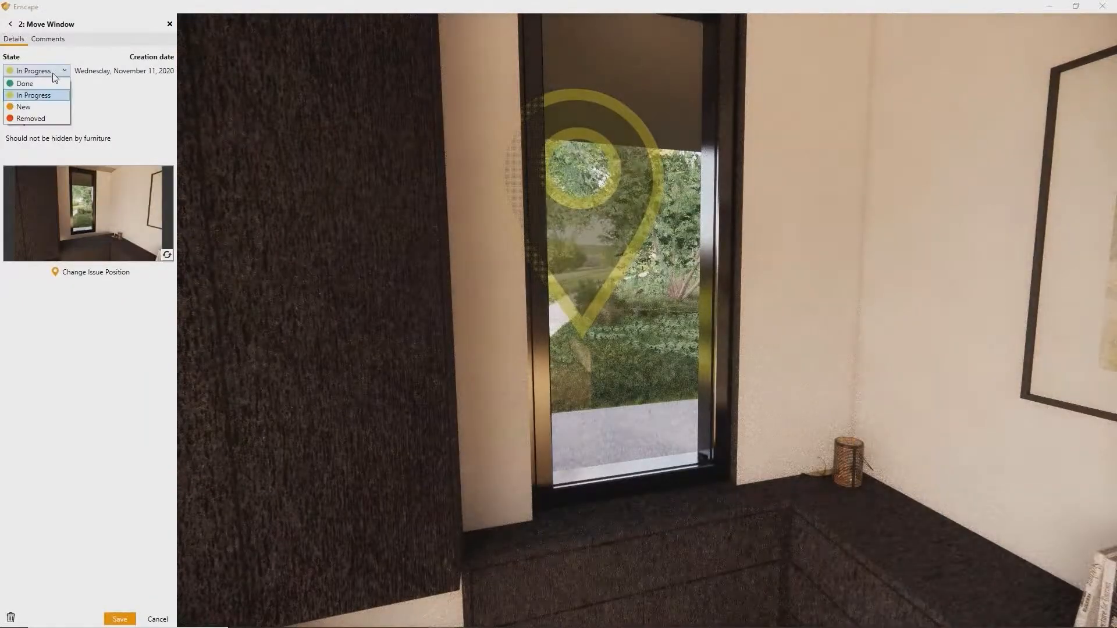
left_click(45, 82)
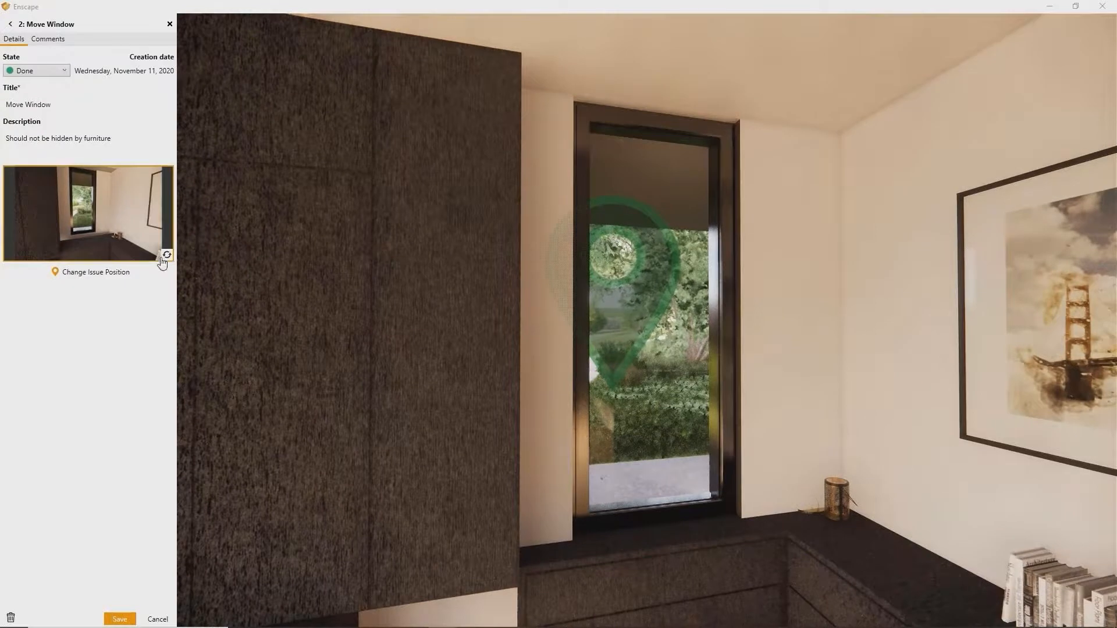
left_click(167, 256)
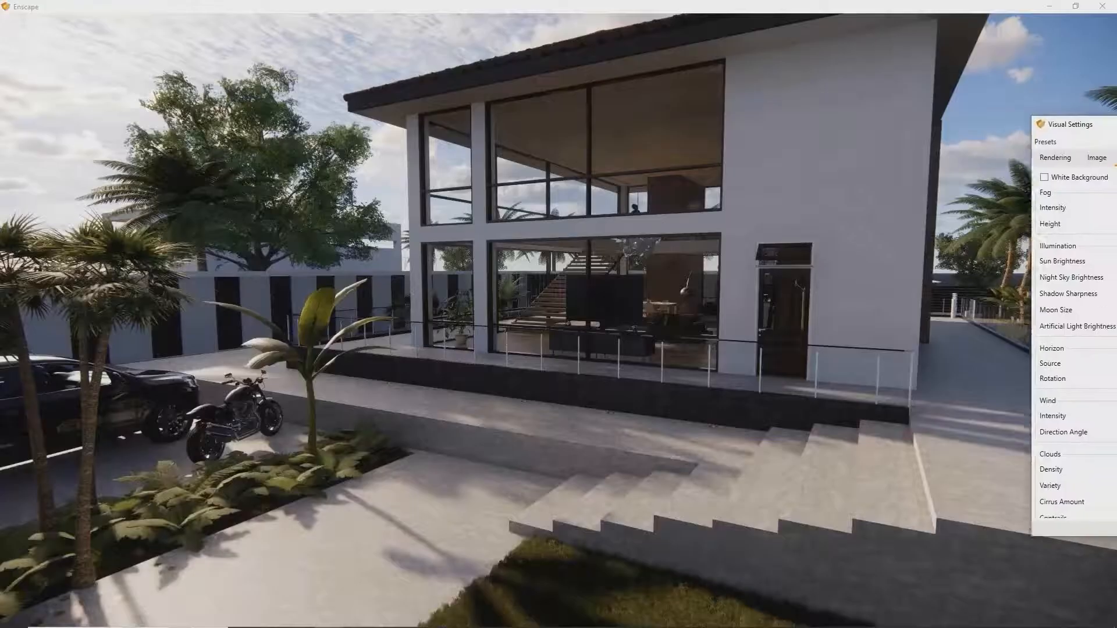
Set the villa scene's sun brightness to 157%, cloud density to 51% and cirrus amount to 1%.
left_click_drag(1073, 126, 956, 138)
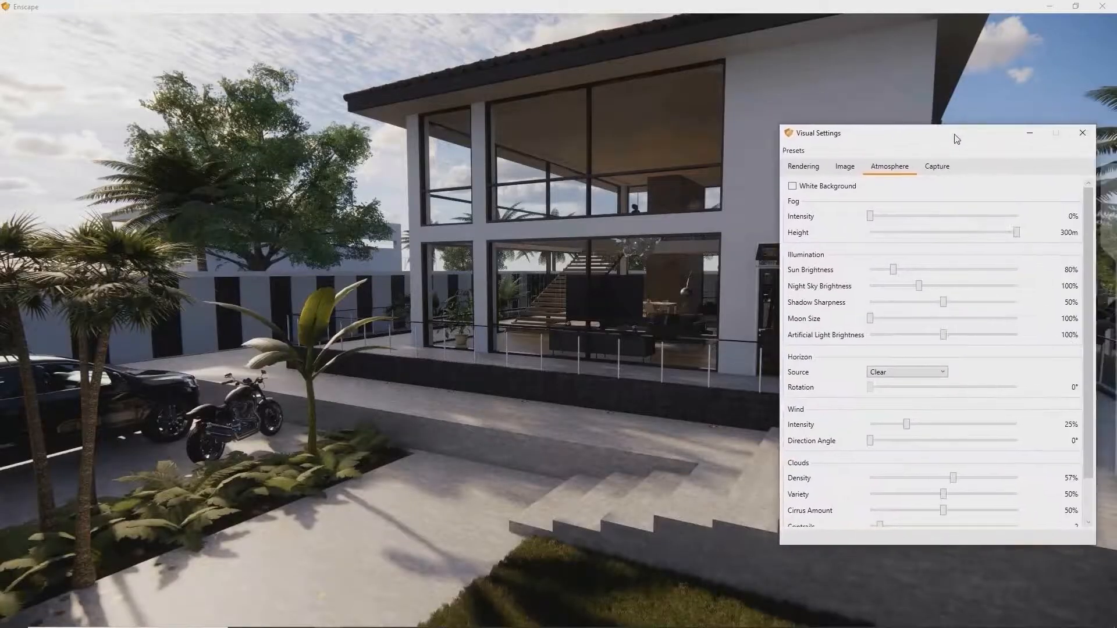
left_click_drag(891, 274, 913, 261)
left_click_drag(581, 291, 477, 180)
left_click_drag(676, 280, 668, 270)
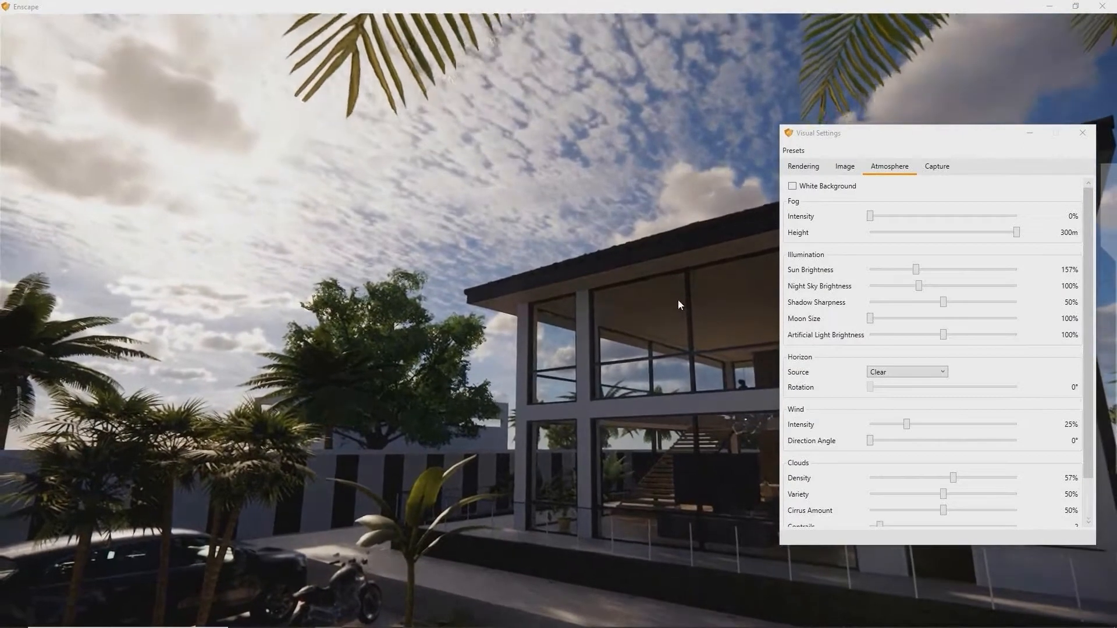
left_click_drag(953, 477, 890, 478)
left_click_drag(940, 511, 936, 479)
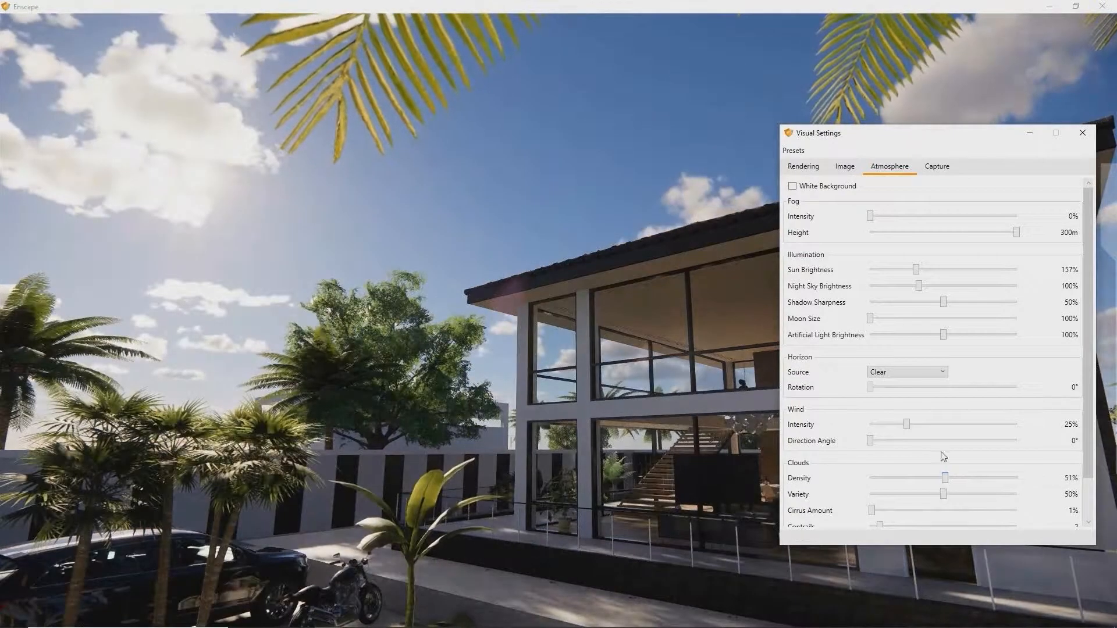
Advance the villa scene's time of day to night so the moon and stars show.
left_click(777, 285)
right_click_drag(777, 285, 1112, 285, "shift")
right_click_drag(777, 288, 940, 288, "shift")
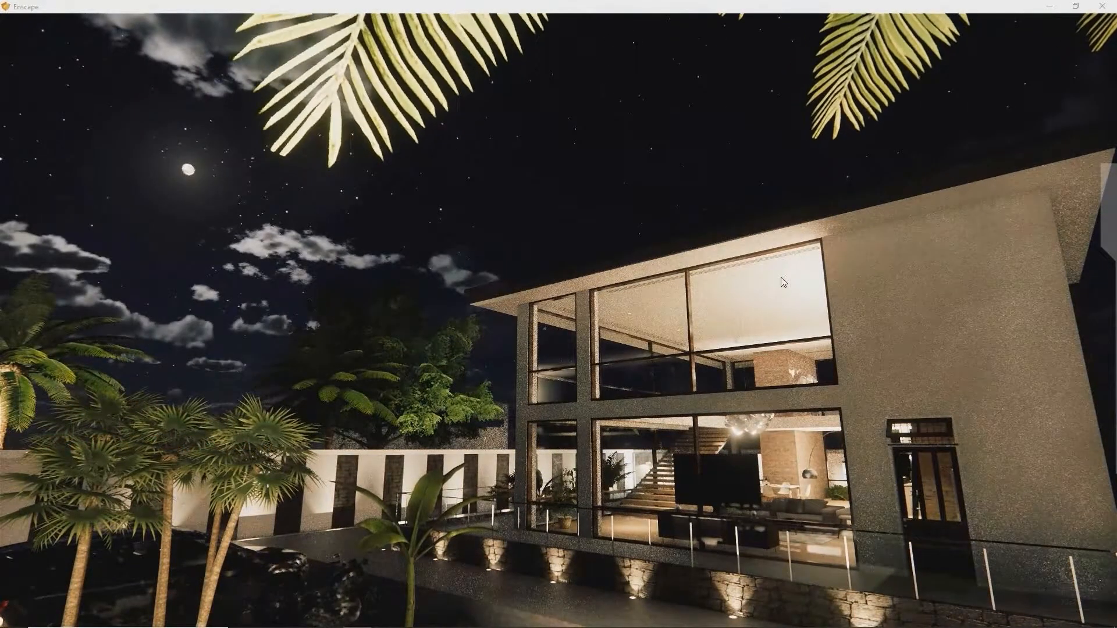
Set the villa scene's moon size to 1000% and night sky brightness to 300%.
left_click_drag(784, 279, 784, 359)
left_click_drag(1116, 182, 876, 148)
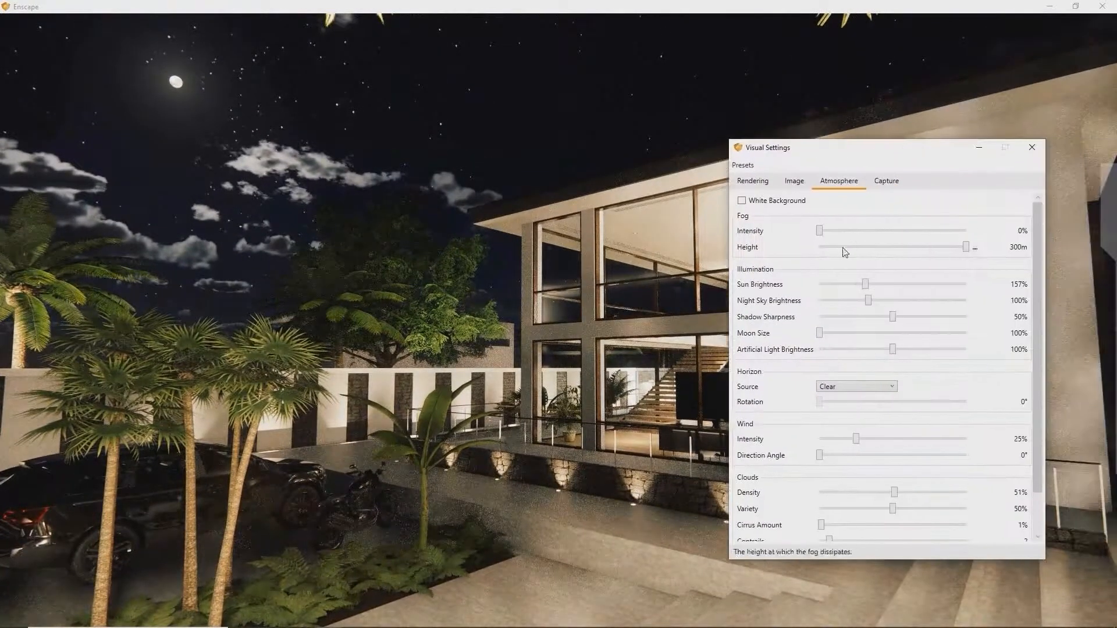
left_click_drag(820, 333, 973, 325)
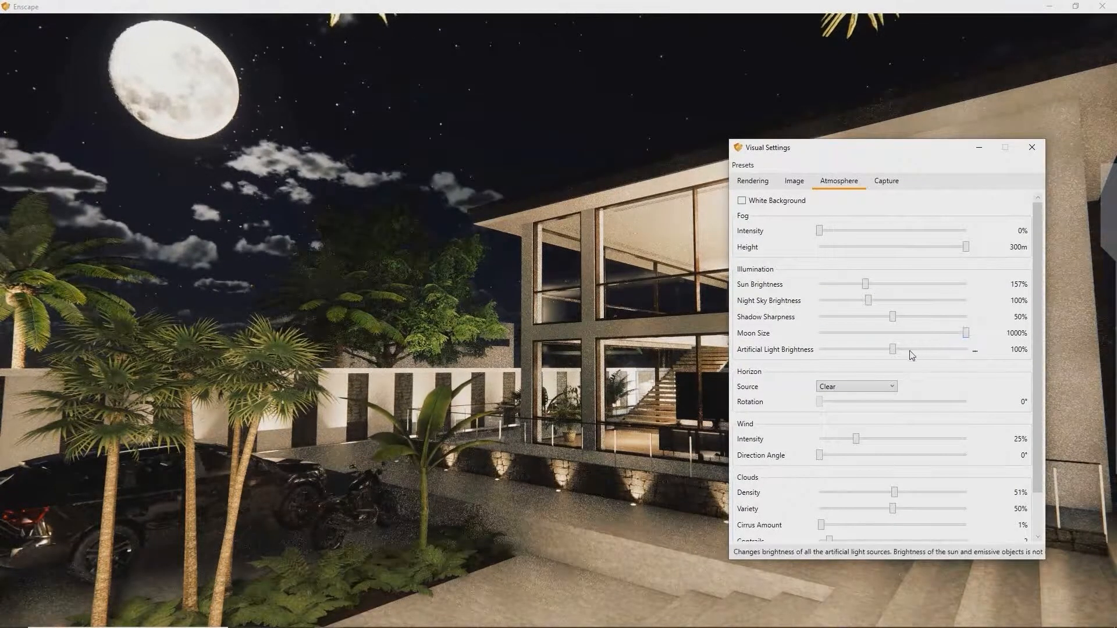
left_click_drag(879, 304, 968, 313)
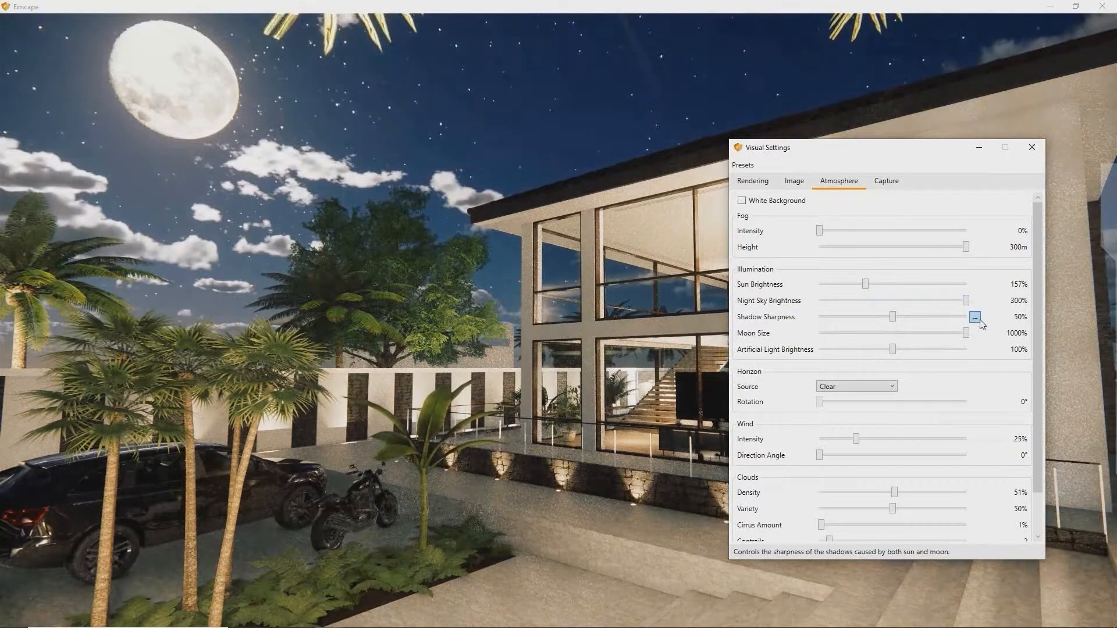
left_click_drag(922, 160, 1116, 183)
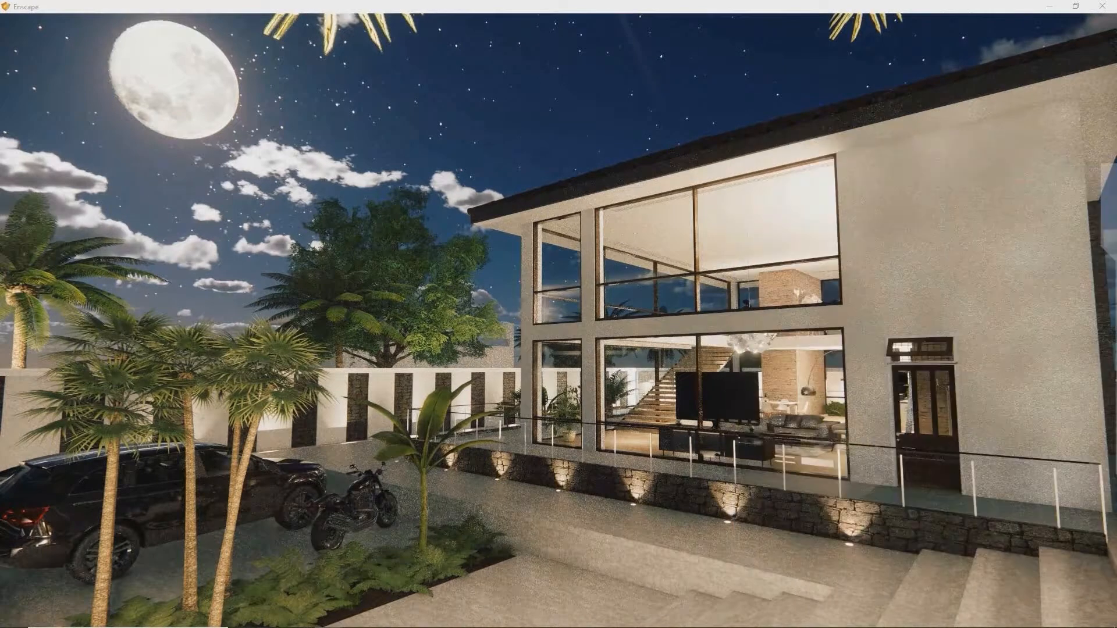
Advance the villa scene's time of day from night to daylight.
key("i")
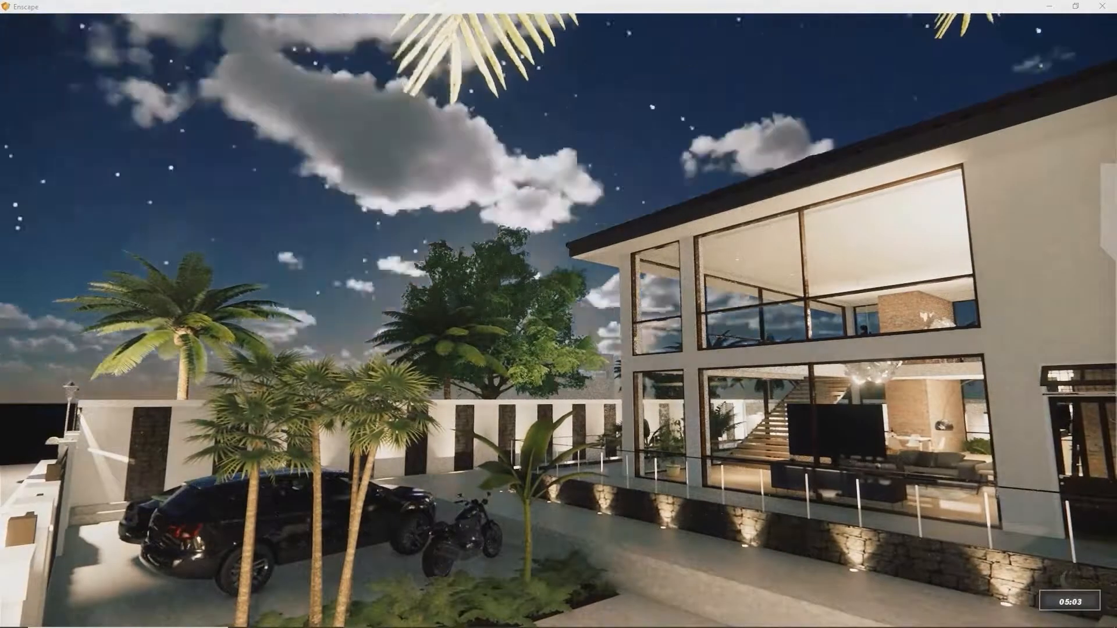
key("i")
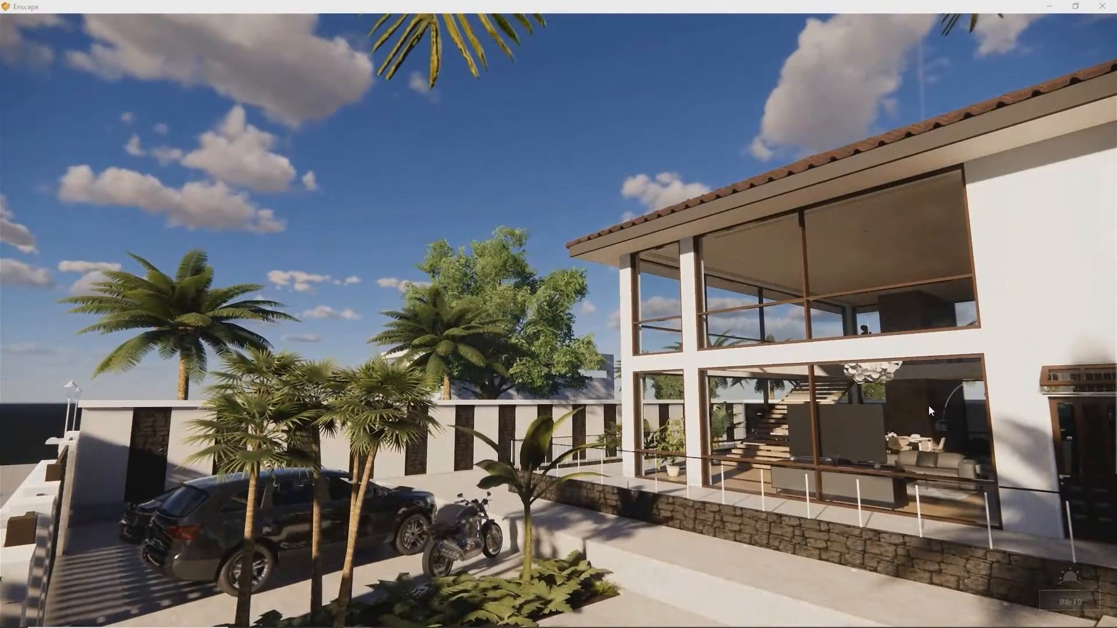
Switch the horizon source through Desert and Forest to Mountains, and shift the villa scene's time of day.
key("e")
left_click_drag(926, 405, 435, 415)
key("s")
key("q")
left_click_drag(1116, 174, 1004, 129)
left_click(949, 363)
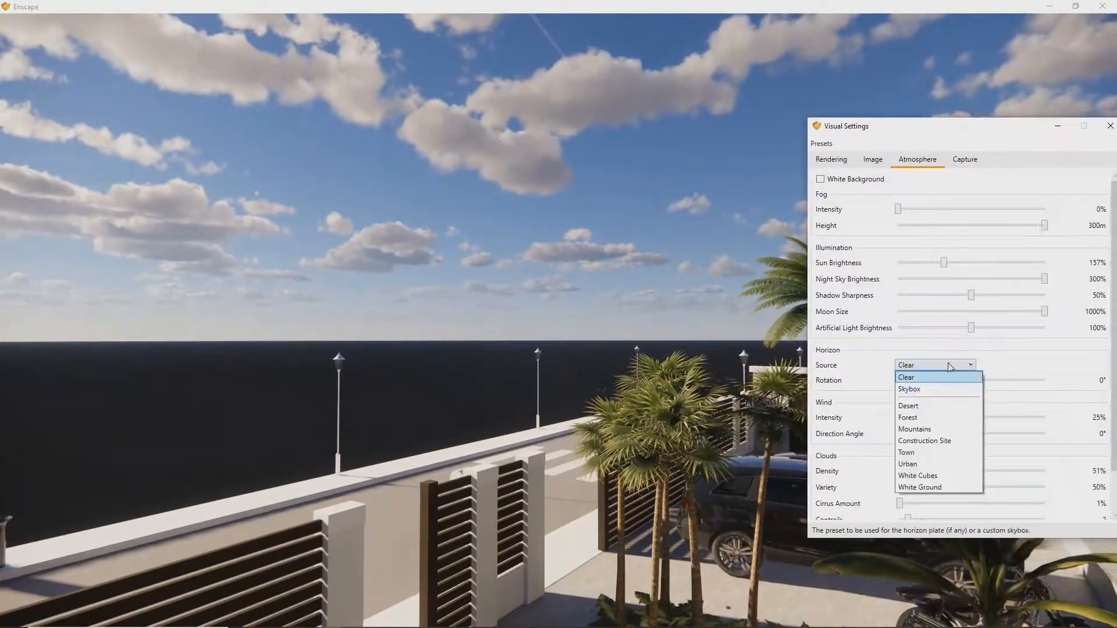
left_click(945, 415)
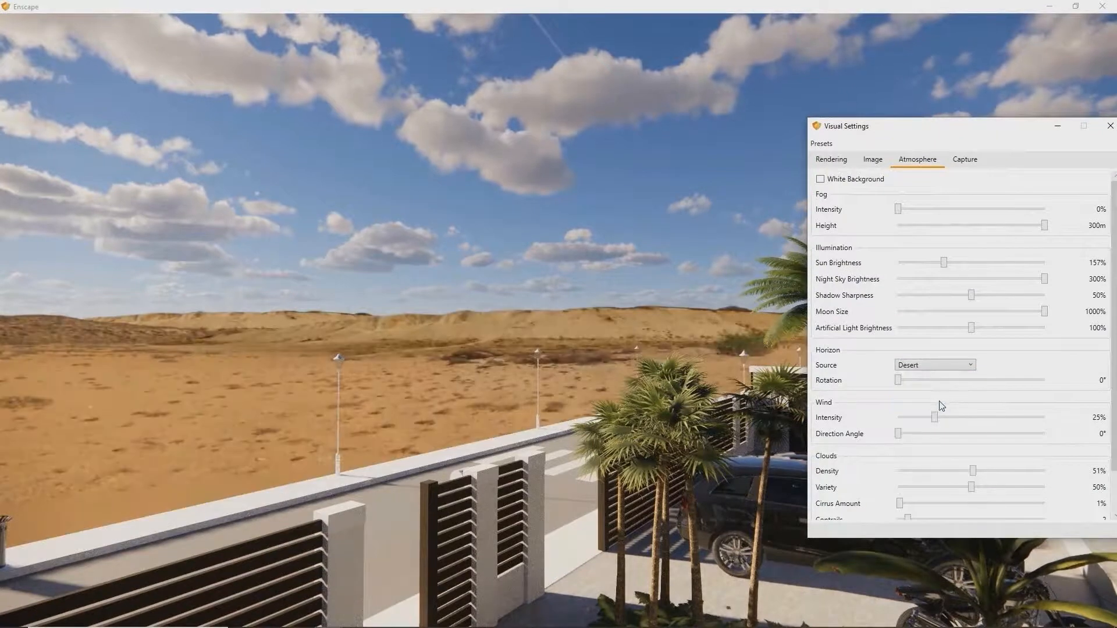
left_click(933, 367)
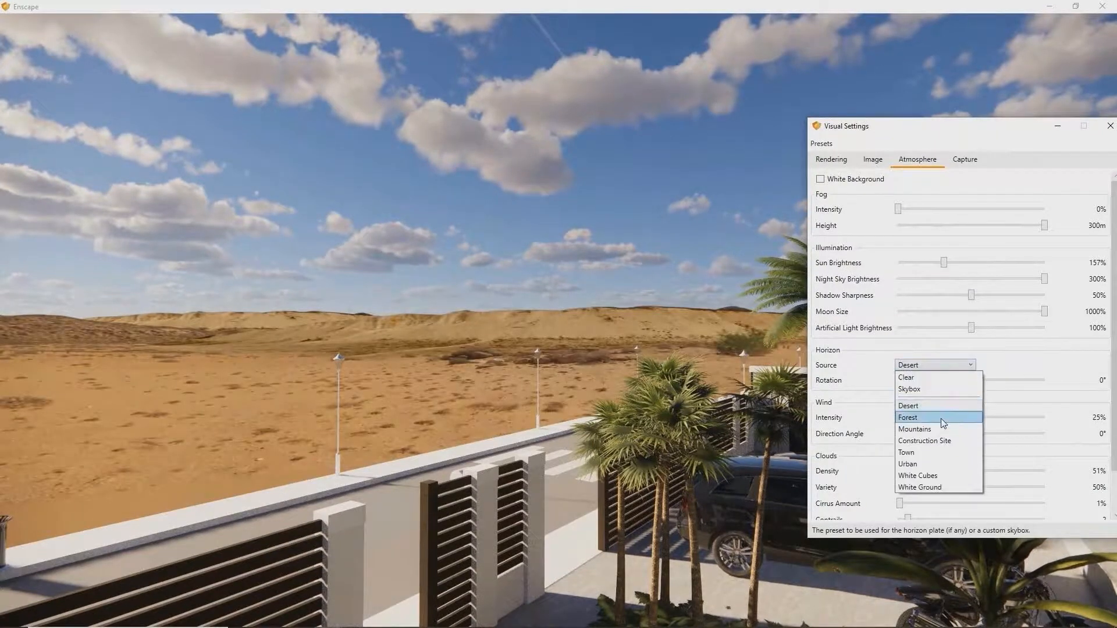
left_click(941, 415)
left_click(938, 368)
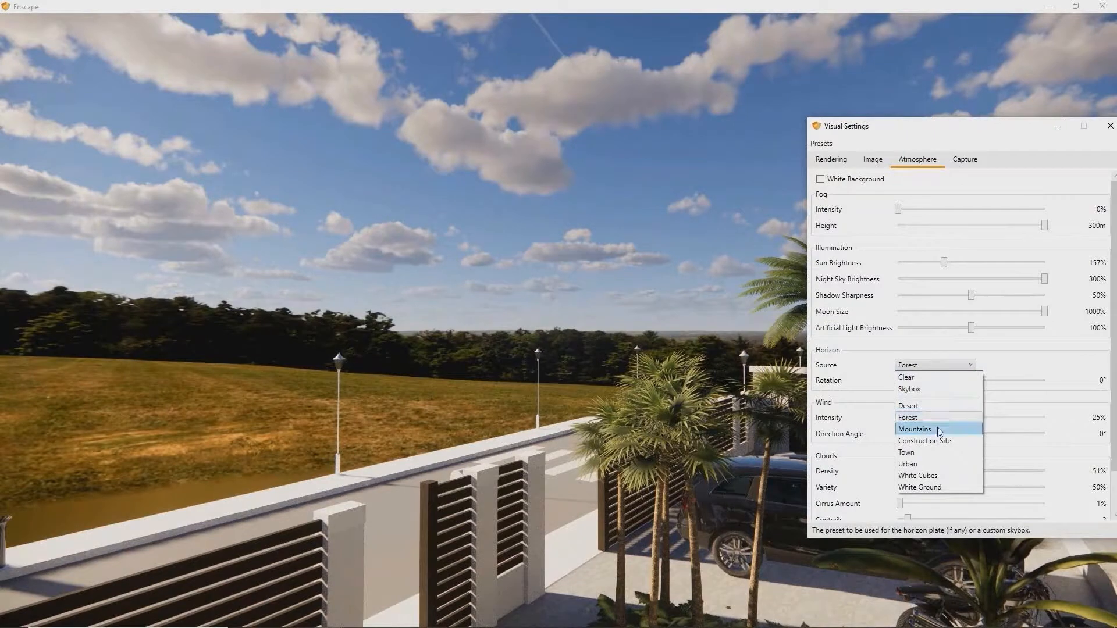
left_click(937, 427)
right_click_drag(634, 337, 570, 337, "shift")
left_click(1110, 126)
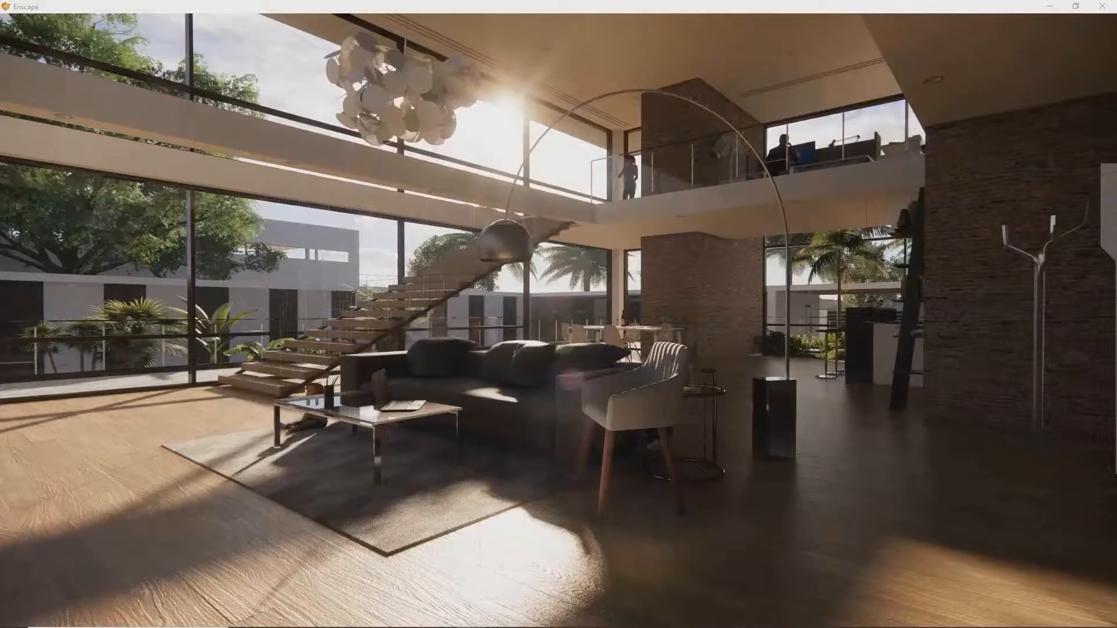
Render the villa's living room view as a still image and as a 360° panorama.
key("F11")
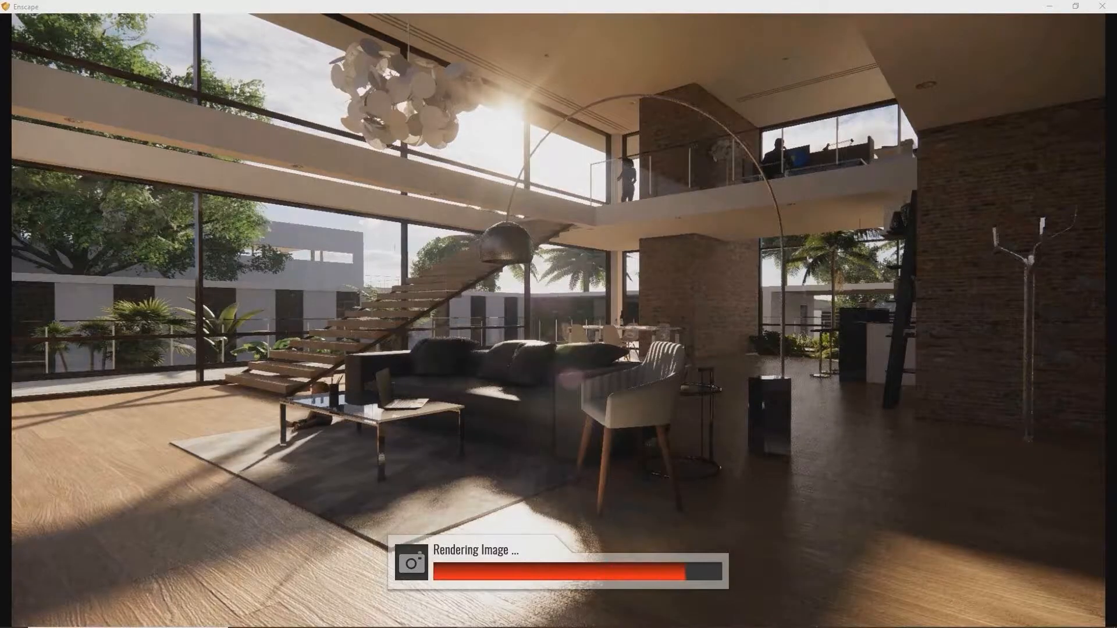
key("shift+F11")
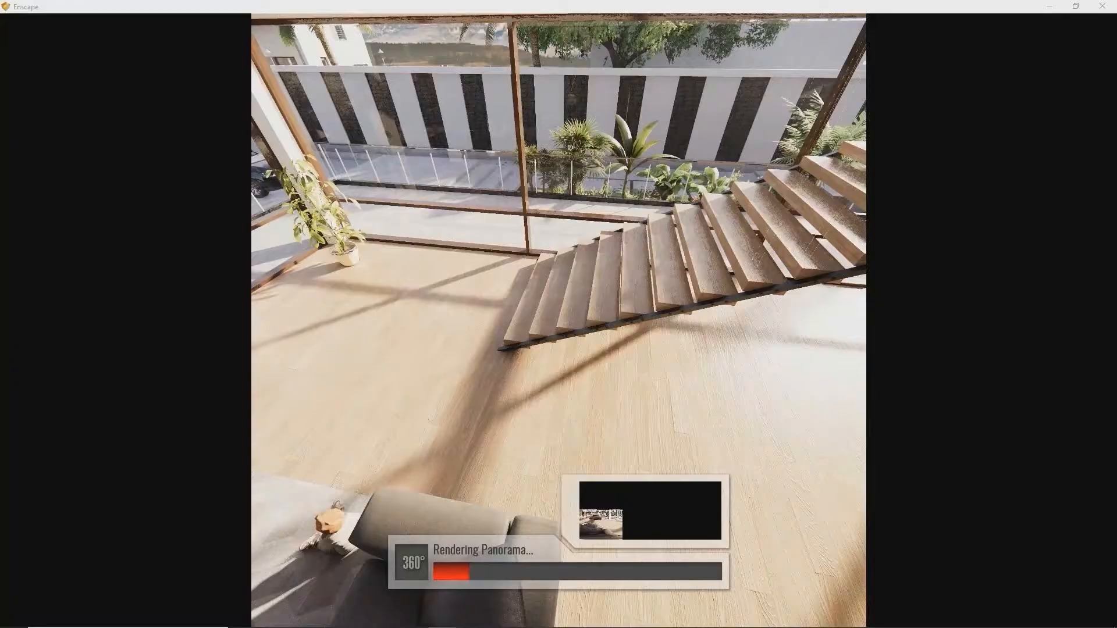
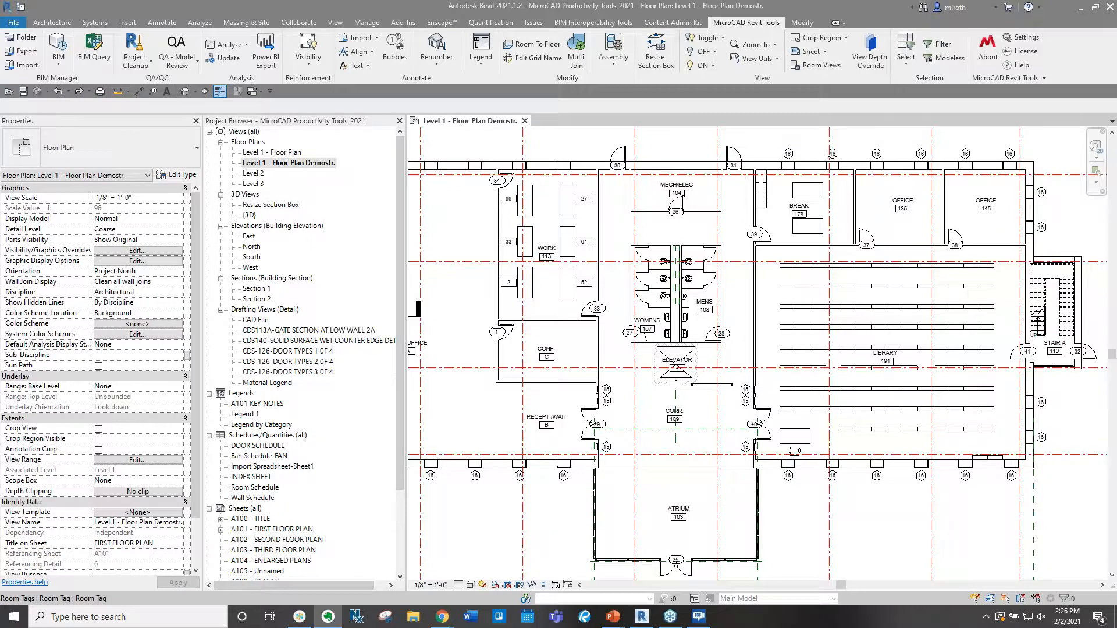
left_click(328, 616)
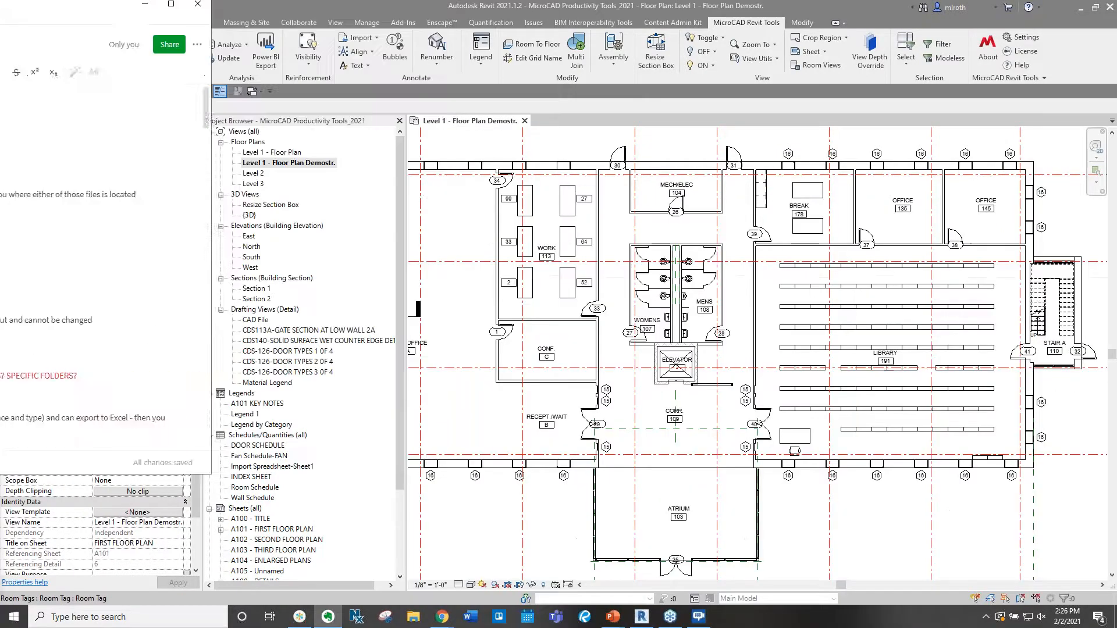
left_click(475, 224)
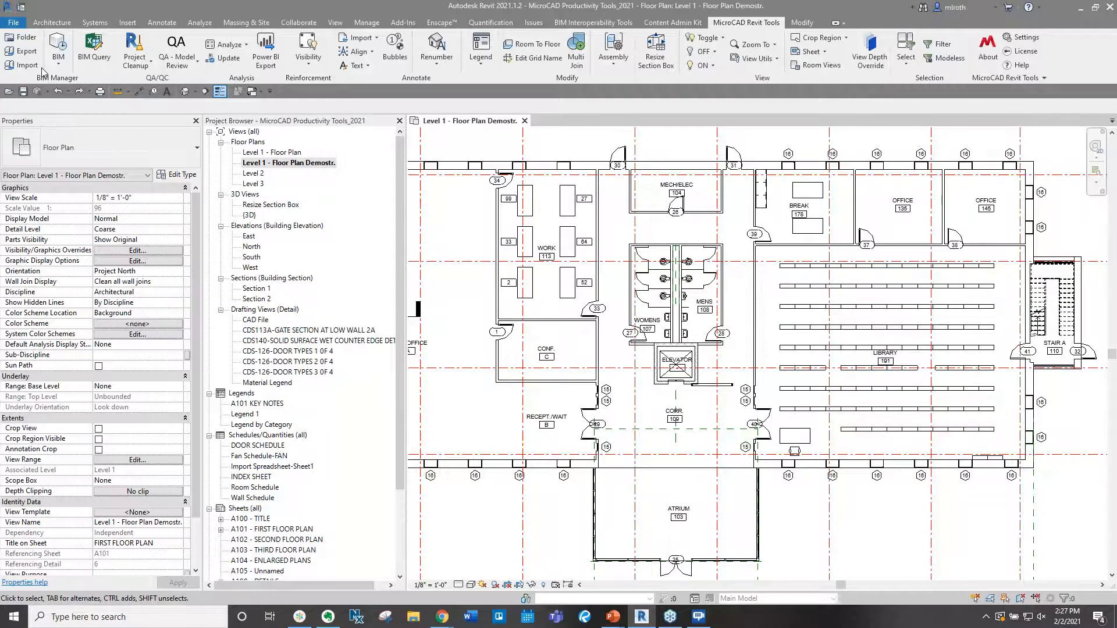
Open the Multi Type Editor and display the type parameters of the Single-Flush 36" x 84" door.
left_click(54, 68)
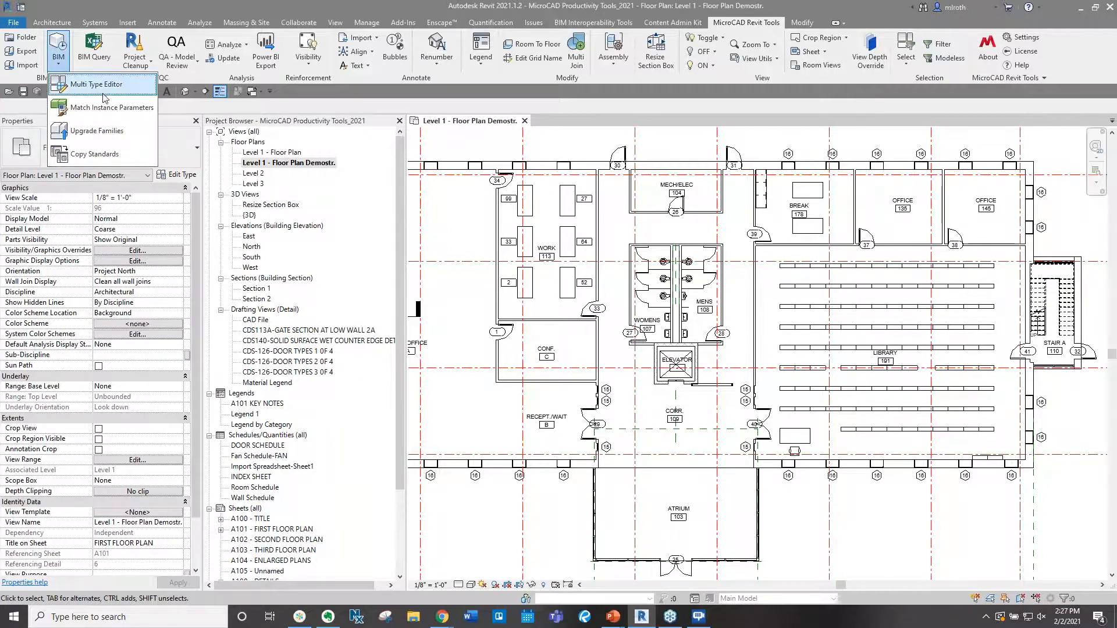
left_click(132, 91)
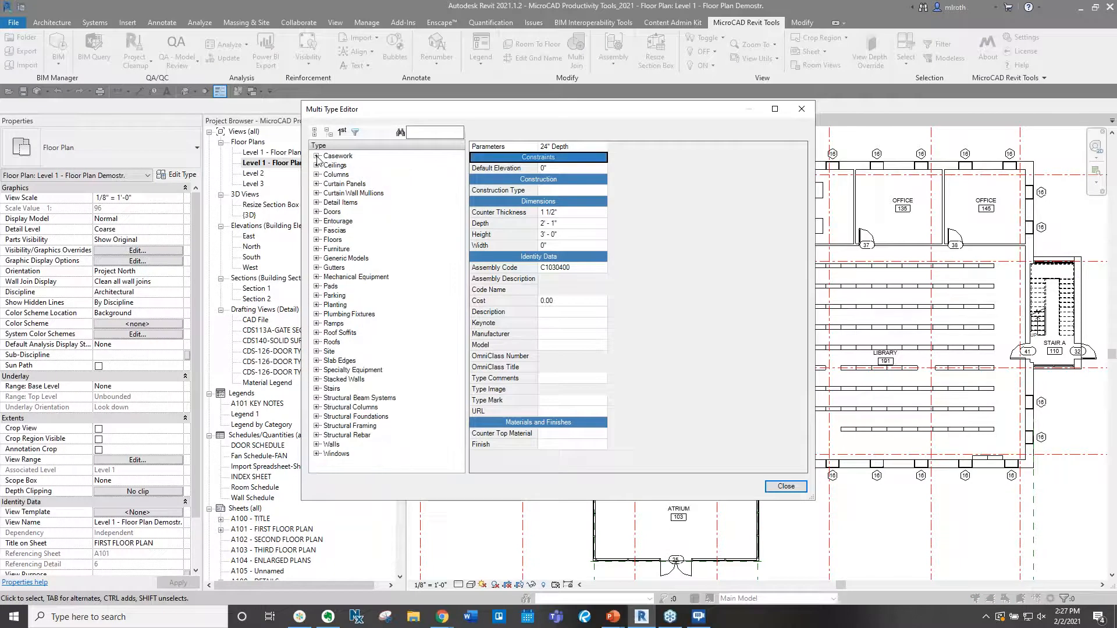
left_click(317, 212)
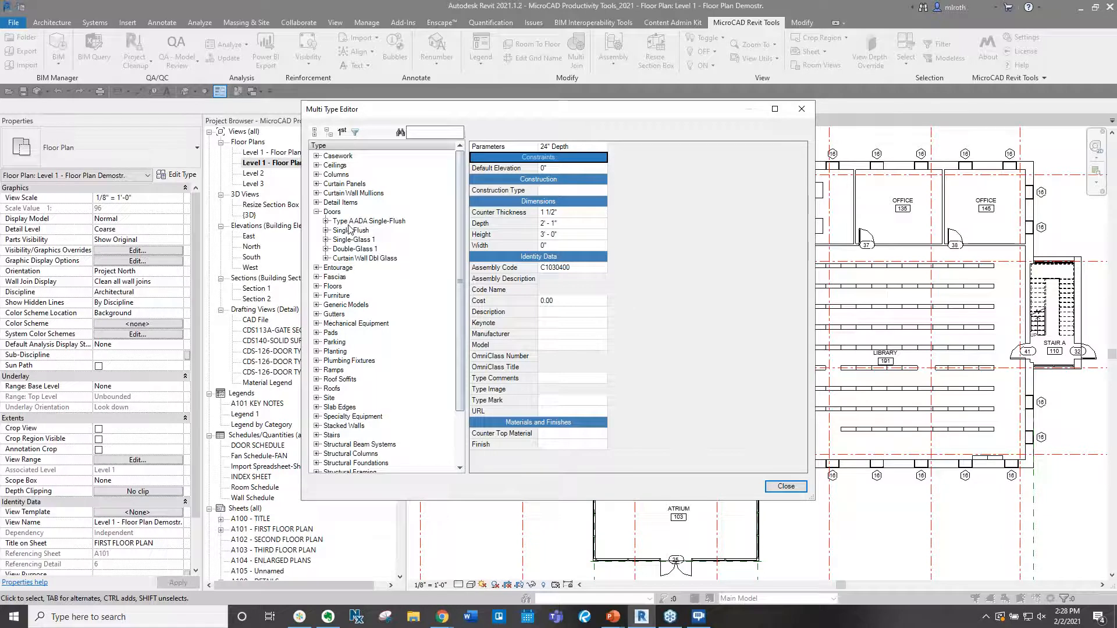
double_click(349, 231)
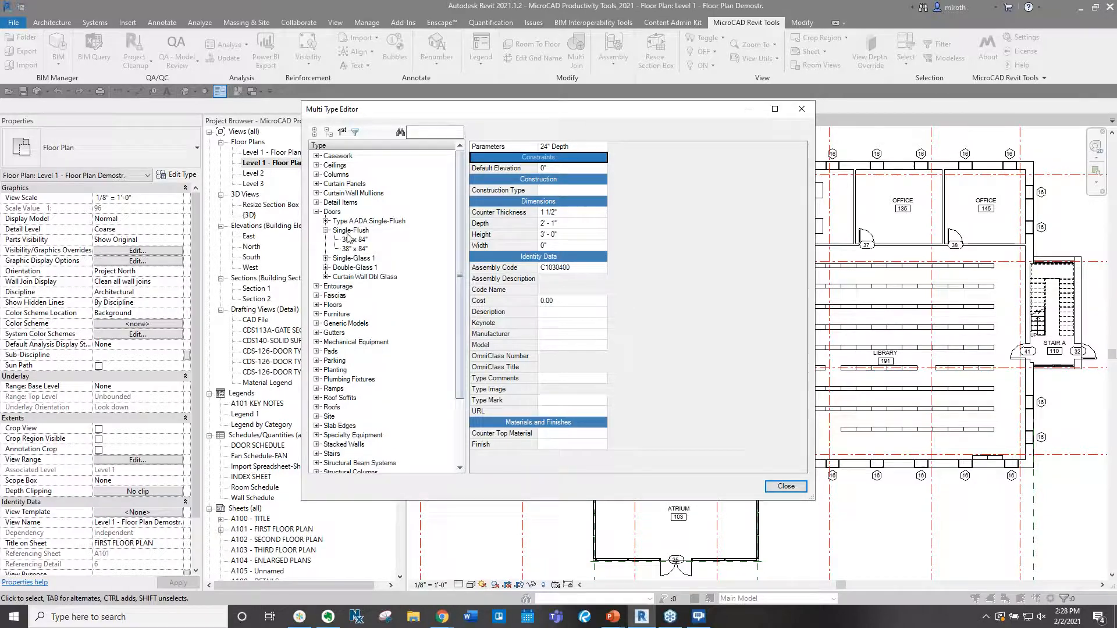
left_click(355, 240)
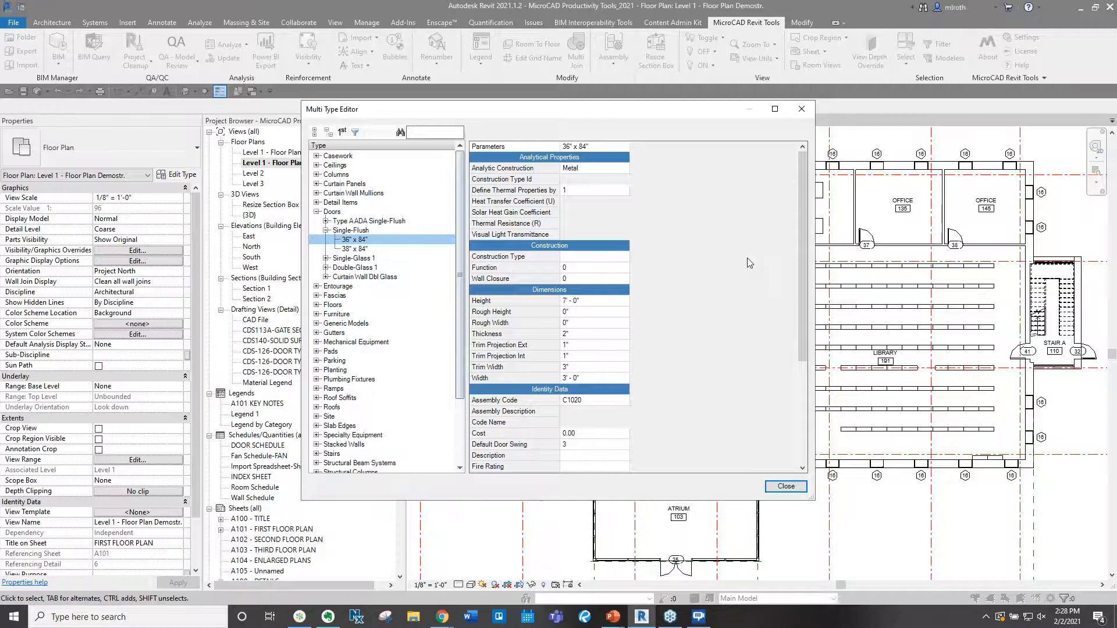
Set the Manufacturer of the Single-Flush 36" x 84" door type to Pella and close the Multi Type Editor.
scroll(749, 263, "down", 4)
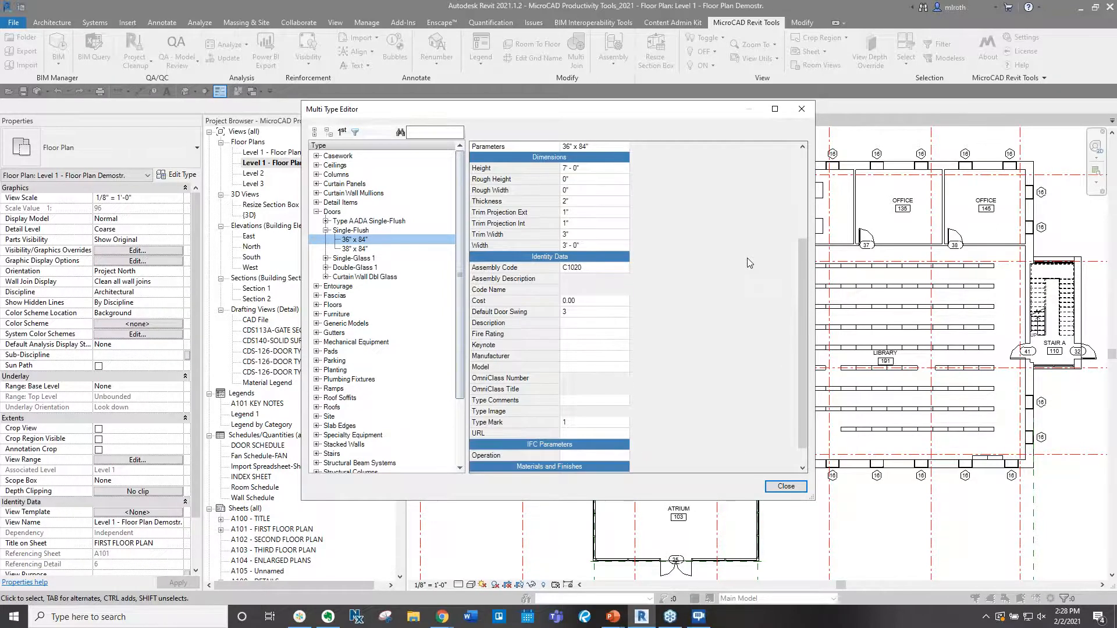
scroll(750, 263, "up", 4)
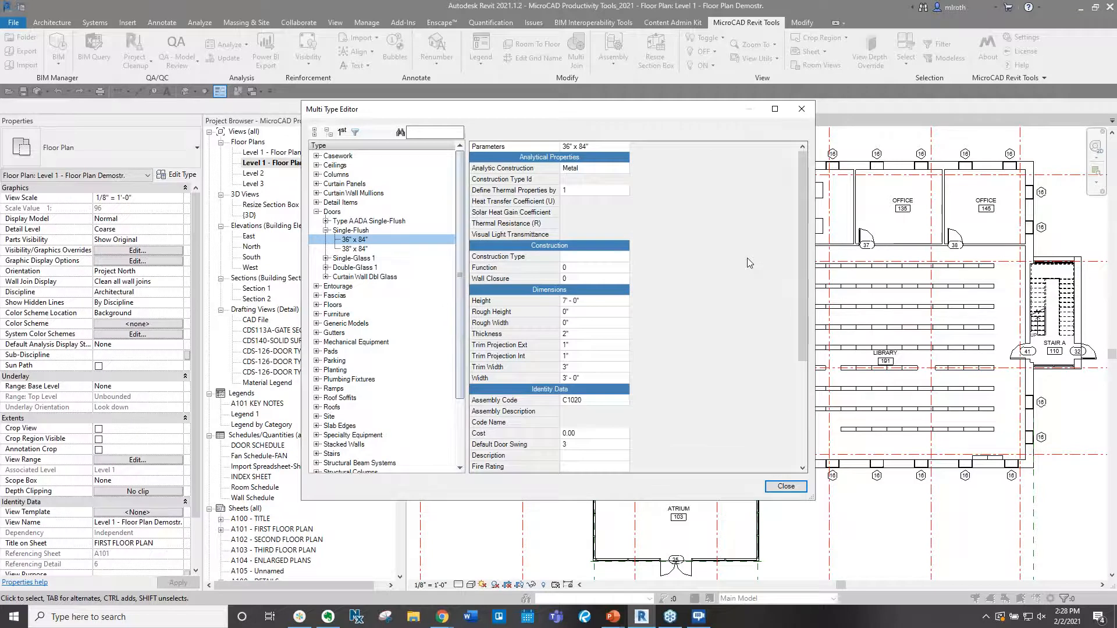
scroll(747, 258, "down", 5)
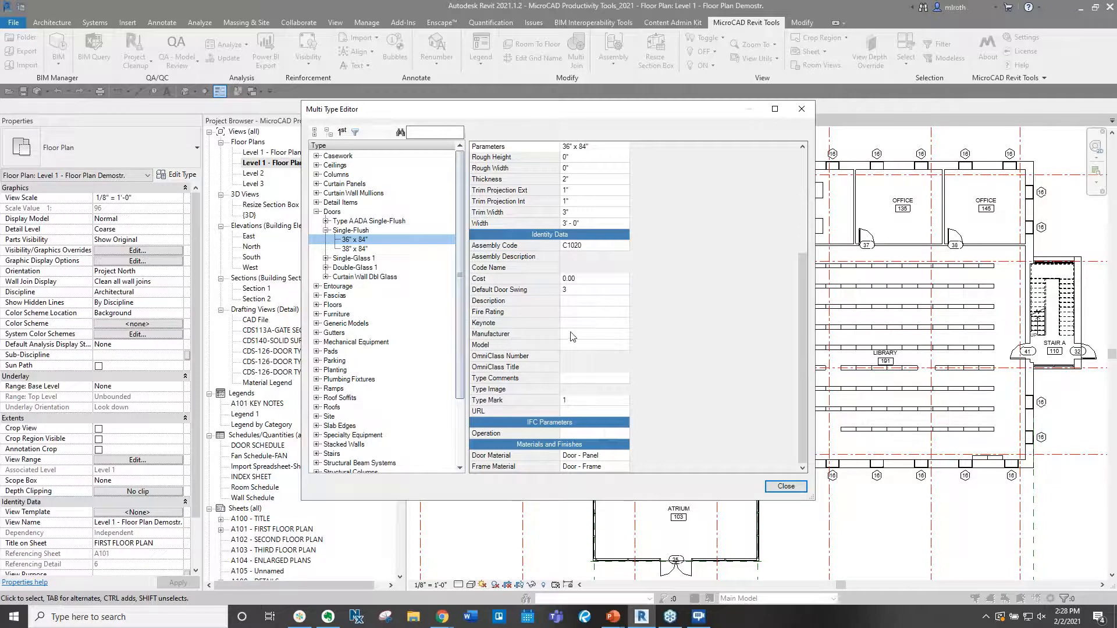
left_click(585, 335)
type("Pella")
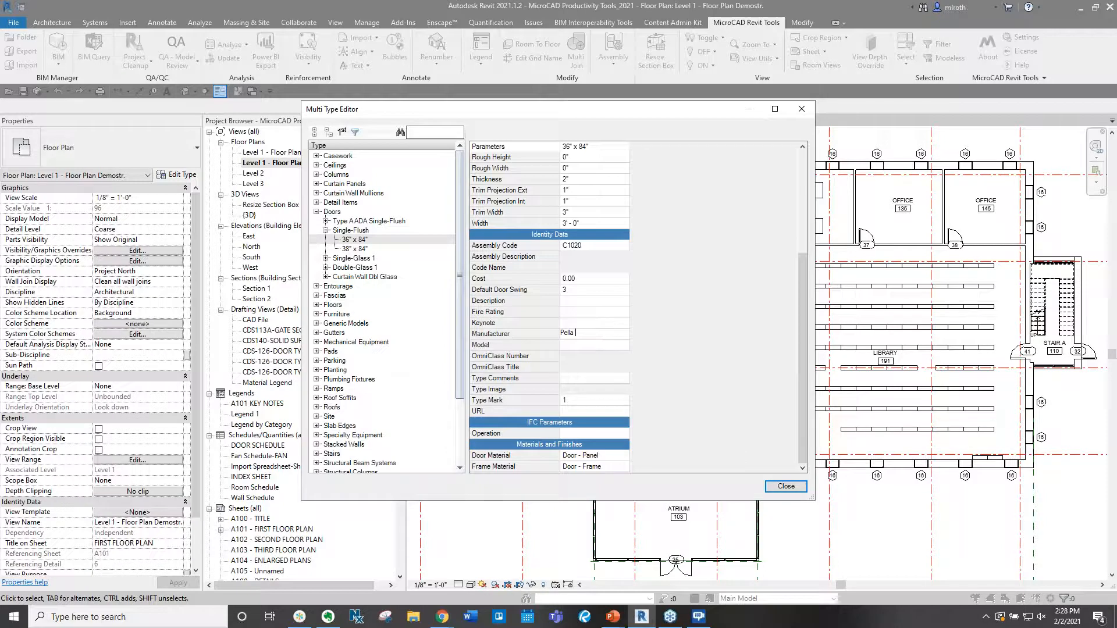
left_click(795, 487)
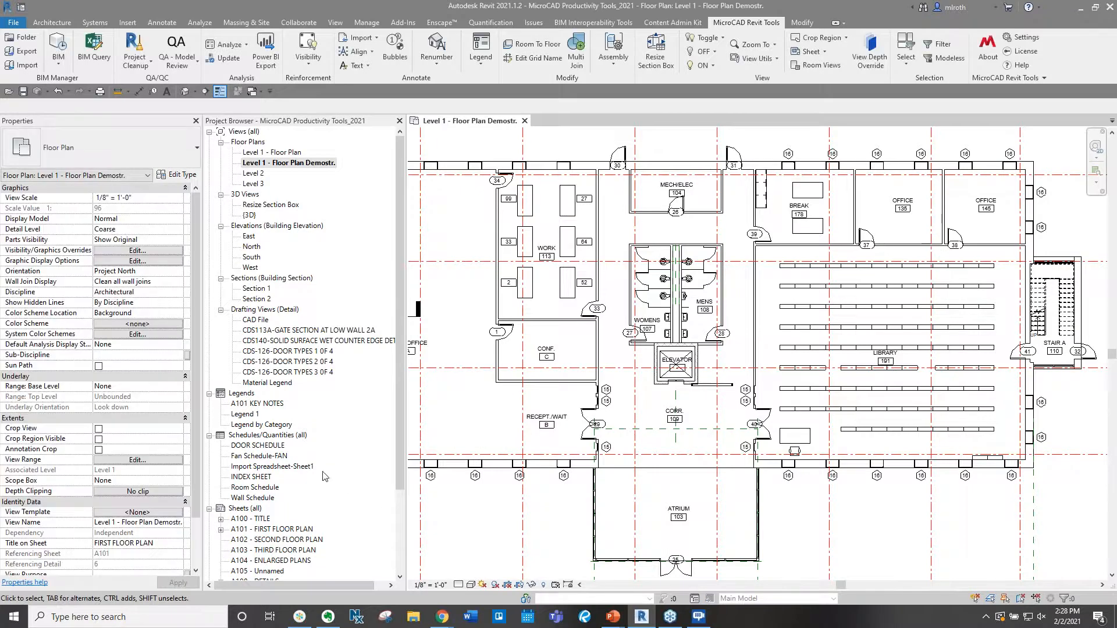
Open the DOOR SCHEDULE to check its Manufacturer column, and return to the Level 1 demonstration floor plan.
left_click(257, 445)
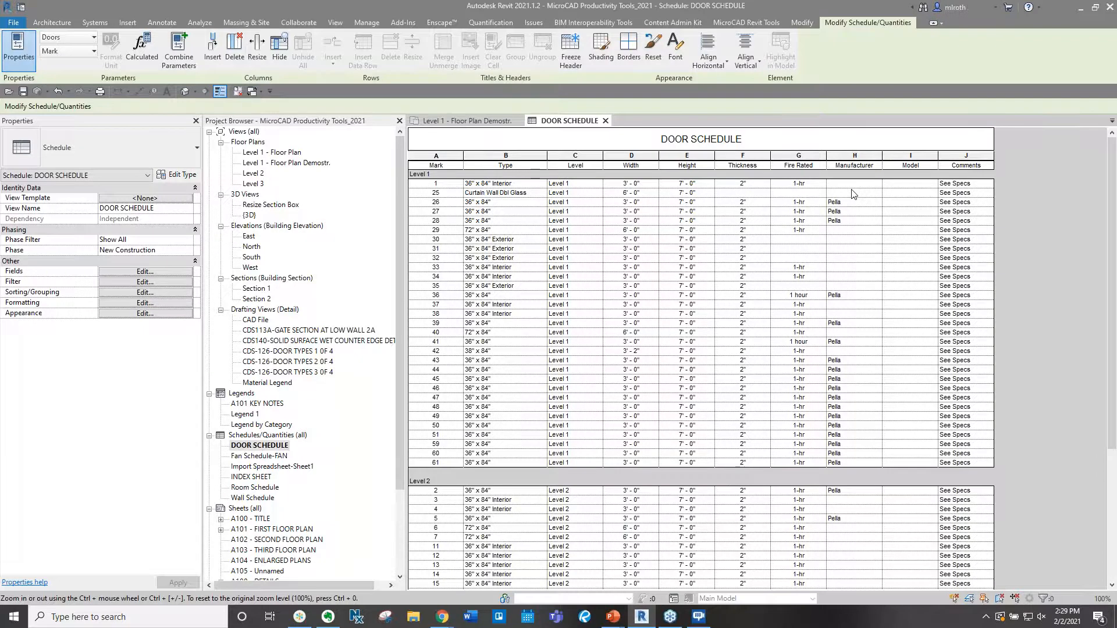
key("ctrl+Tab")
Start BIM Query from the MicroCAD Revit Tools and load the DOOR SCHEDULE into its spreadsheet.
left_click(742, 23)
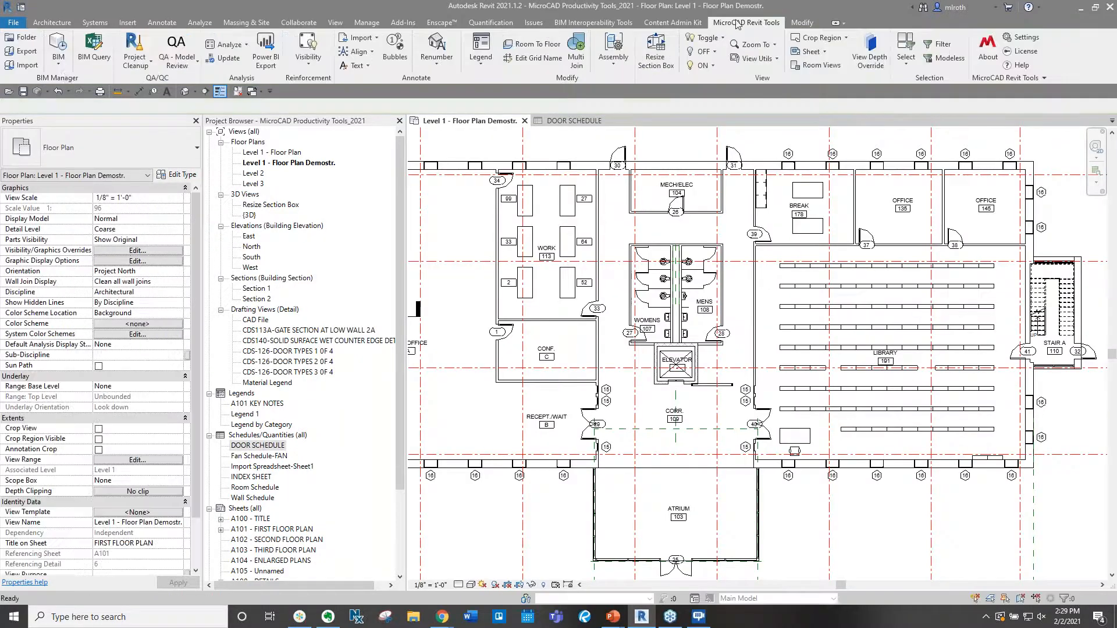
left_click(94, 58)
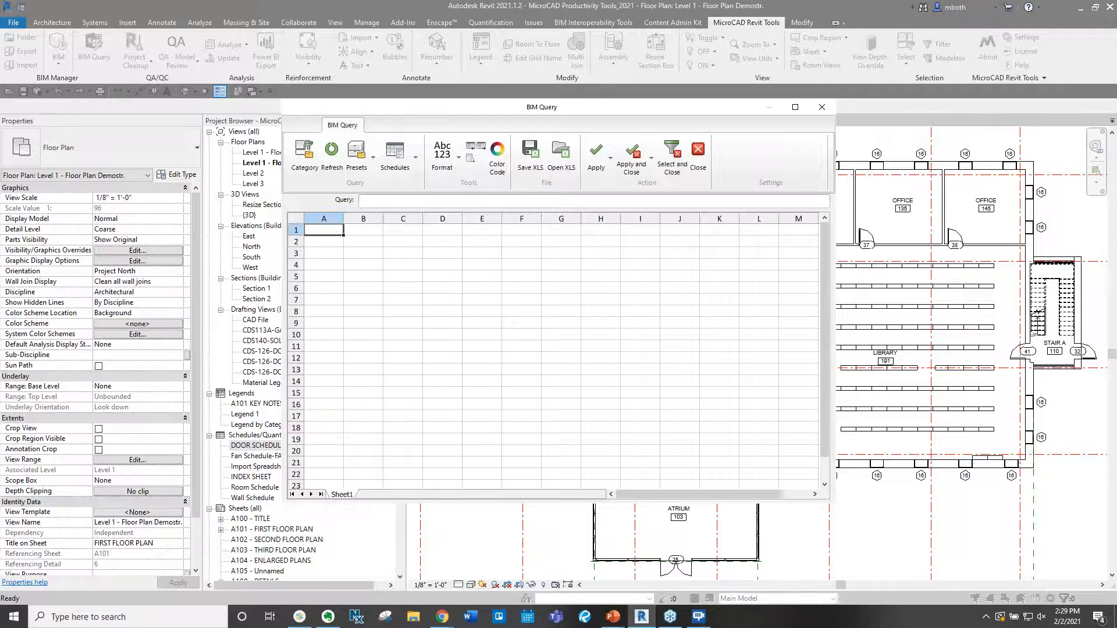
left_click(414, 165)
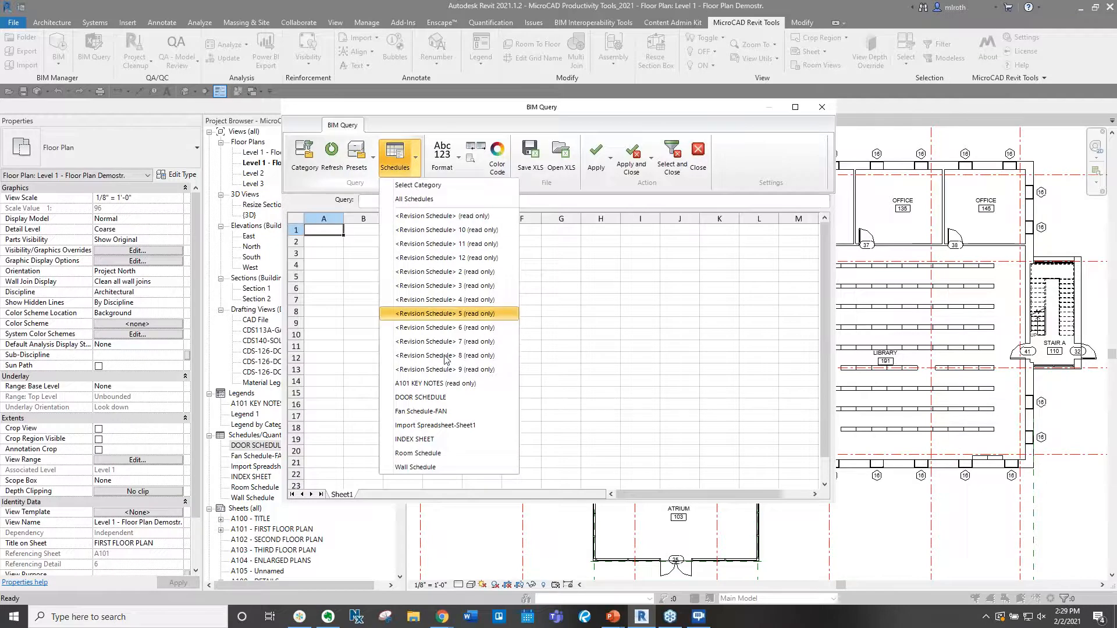
left_click(432, 399)
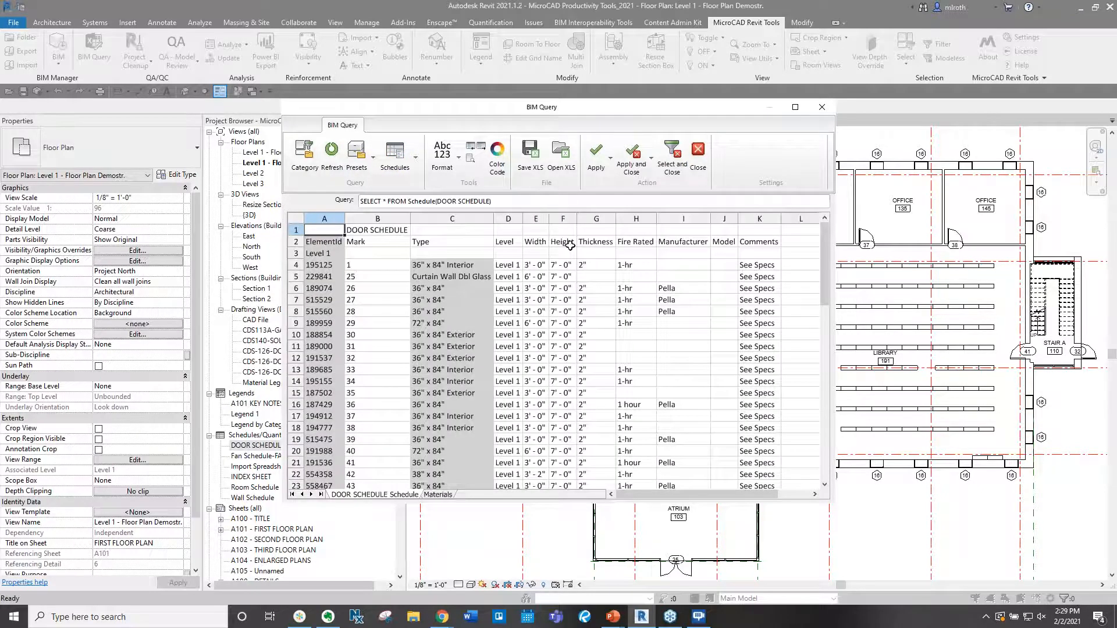
left_click(530, 167)
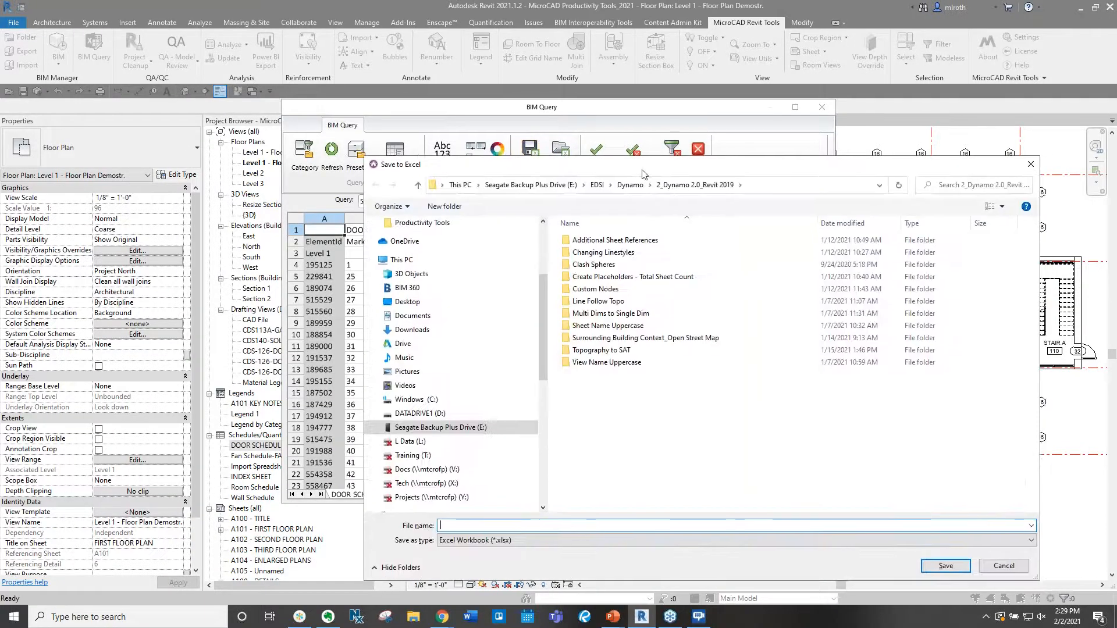
left_click_drag(656, 168, 554, 152)
key("Escape")
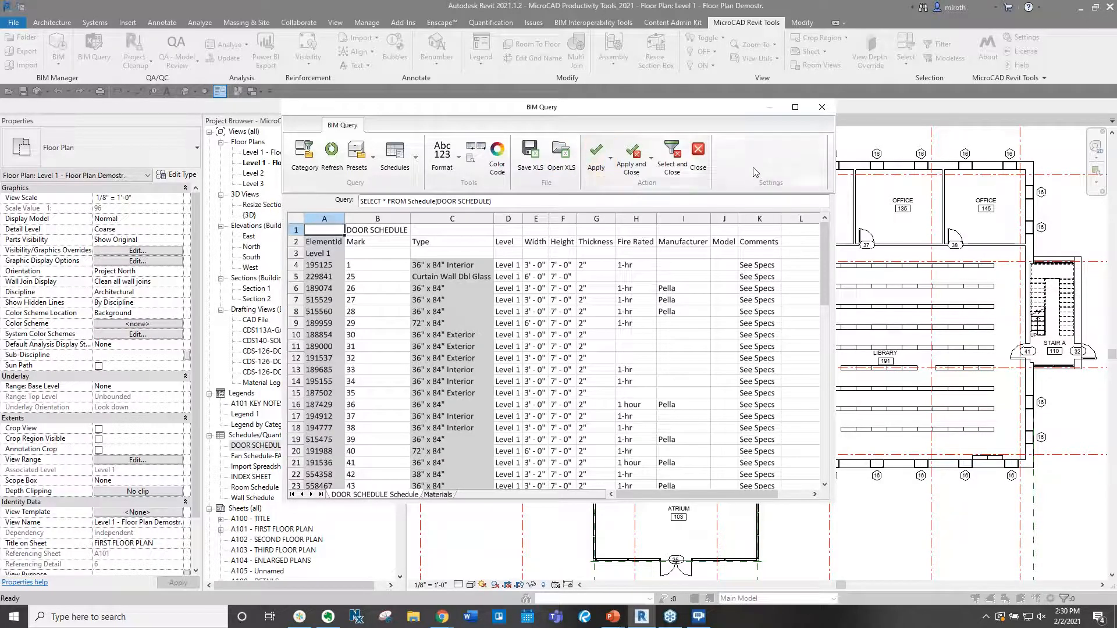
Close BIM Query, then open the QA/QC Tags tool to view its tag-finding options for Windows and close it.
left_click(697, 153)
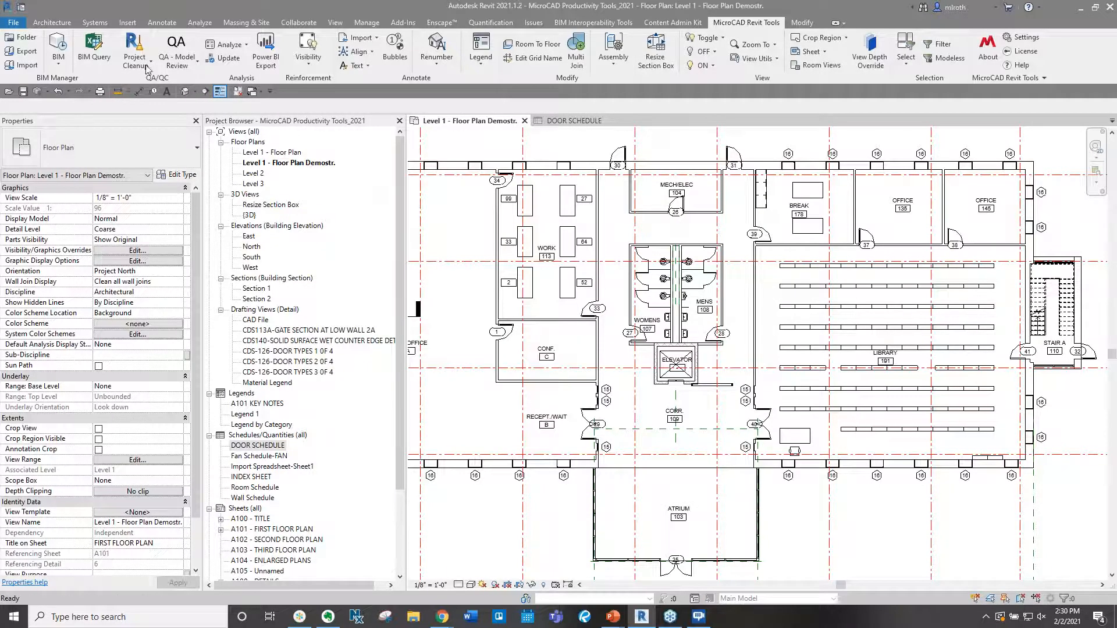
left_click(146, 67)
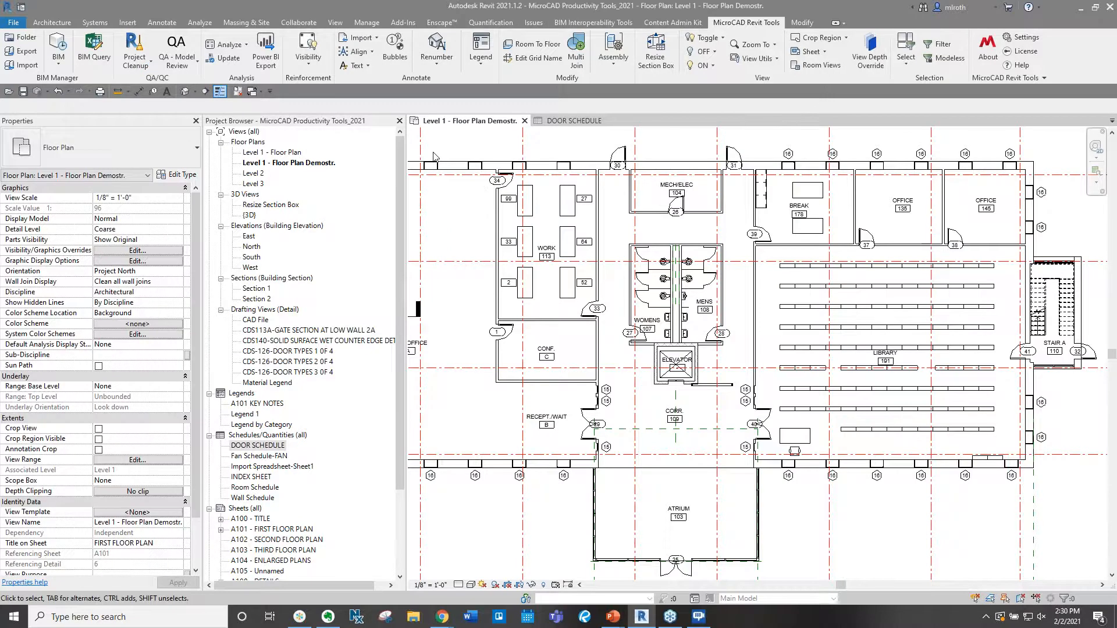
left_click(146, 68)
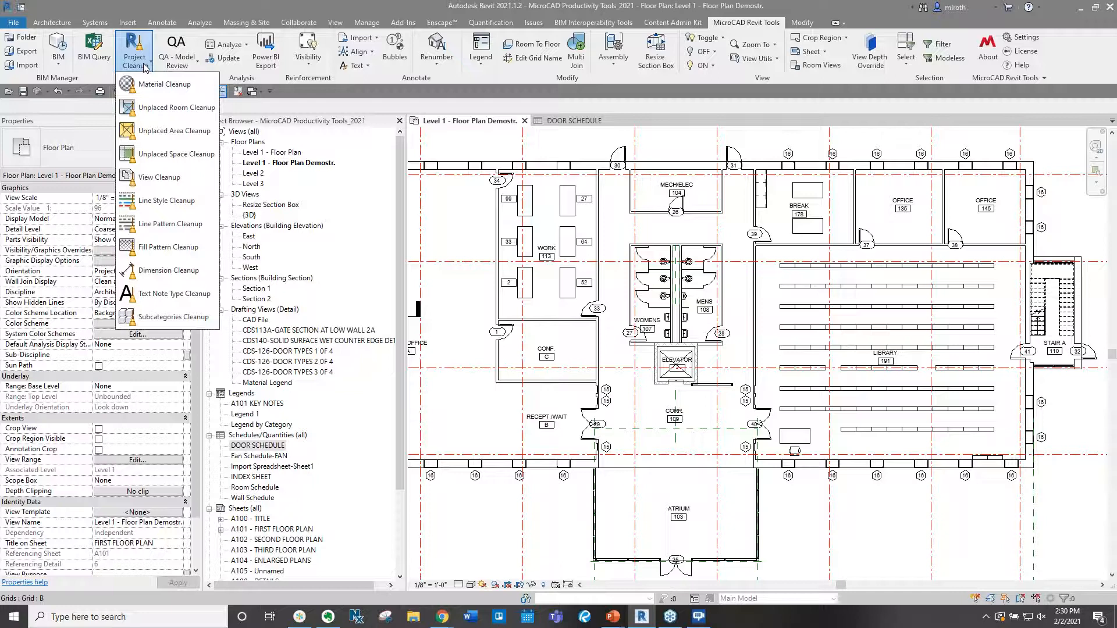
left_click(190, 65)
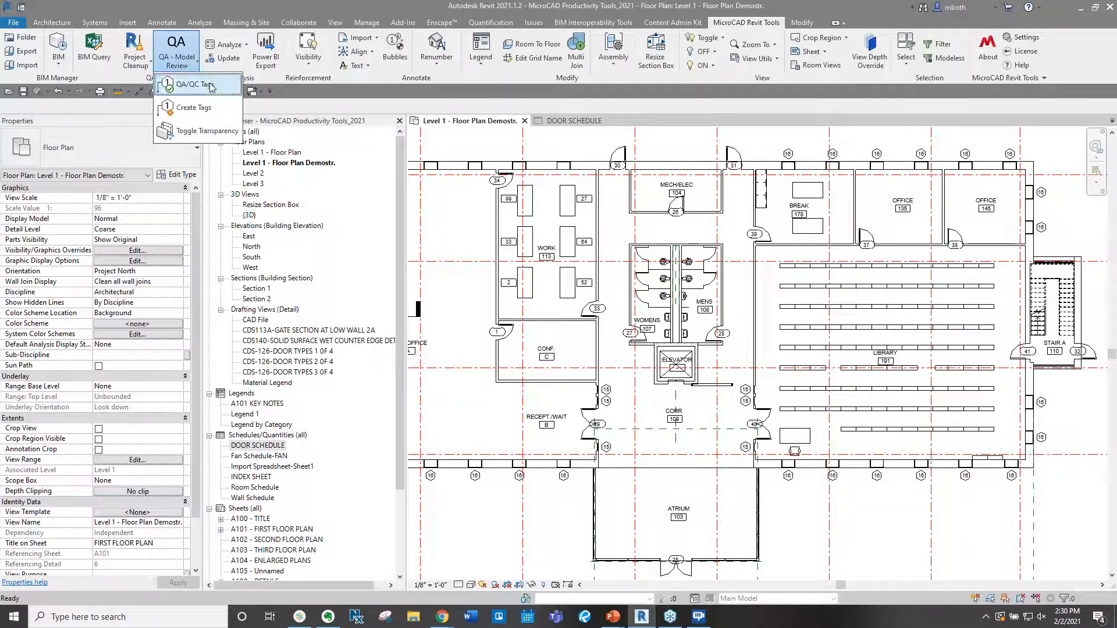
left_click(188, 85)
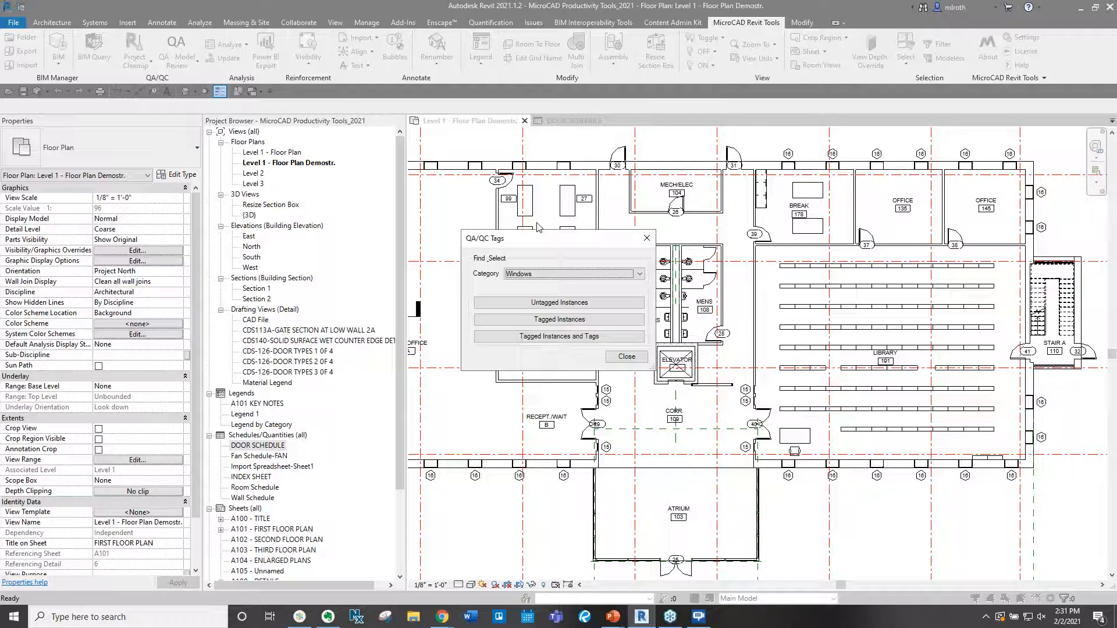
left_click(610, 358)
left_click(183, 68)
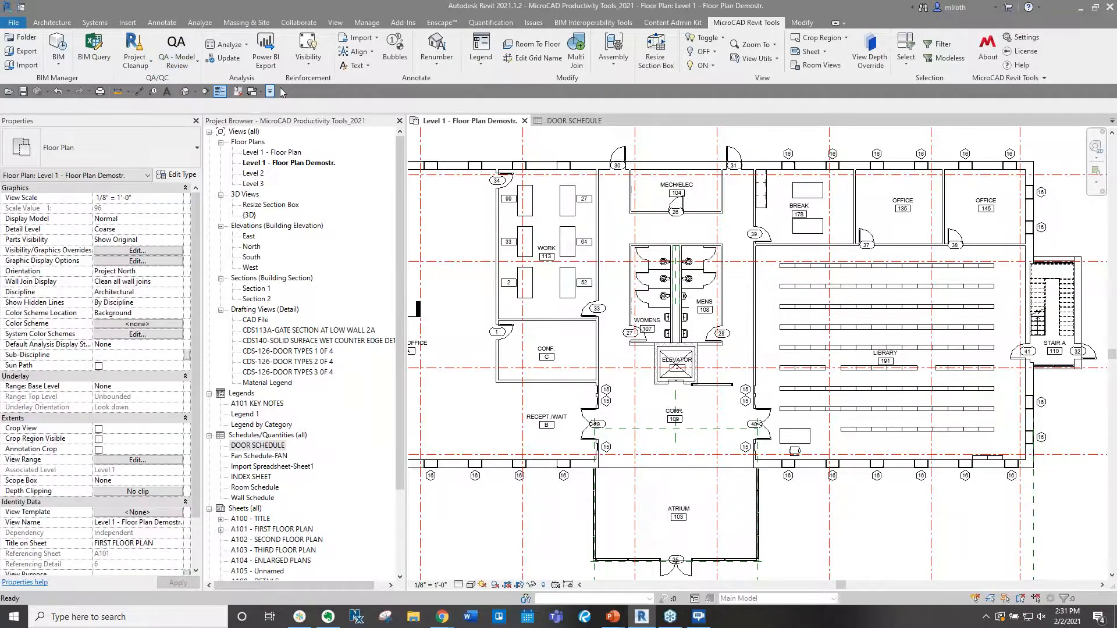
left_click(245, 45)
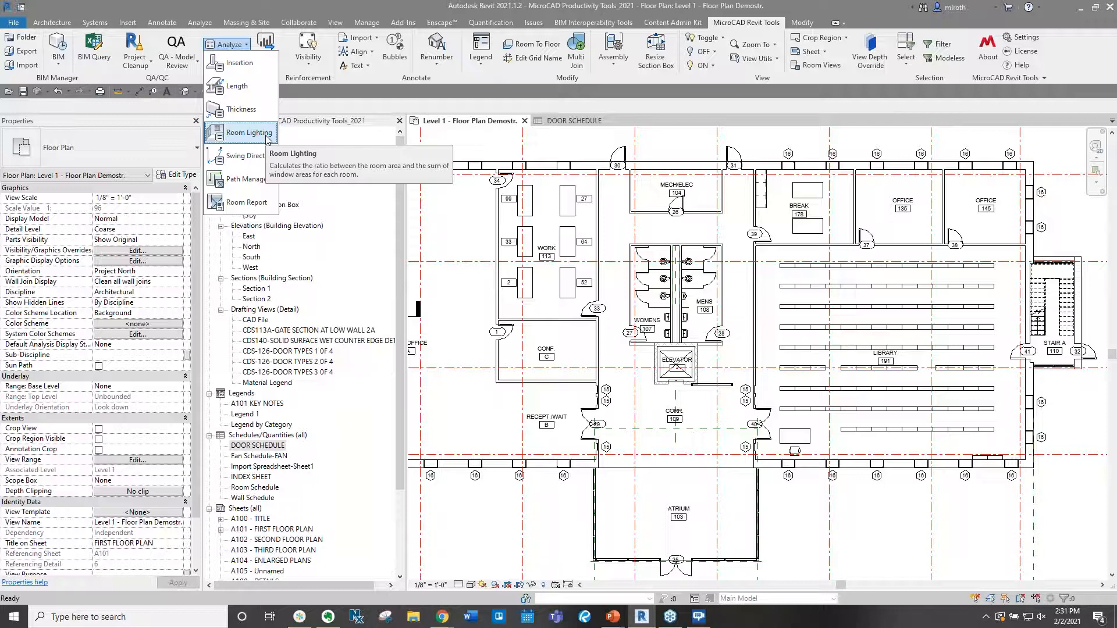
left_click(273, 184)
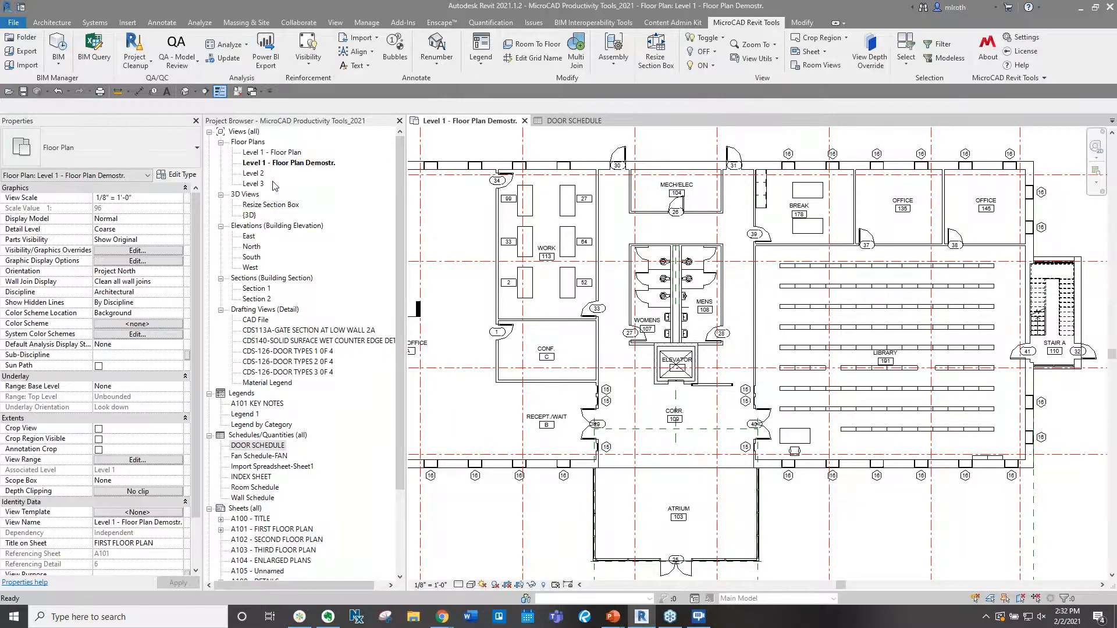
left_click(315, 70)
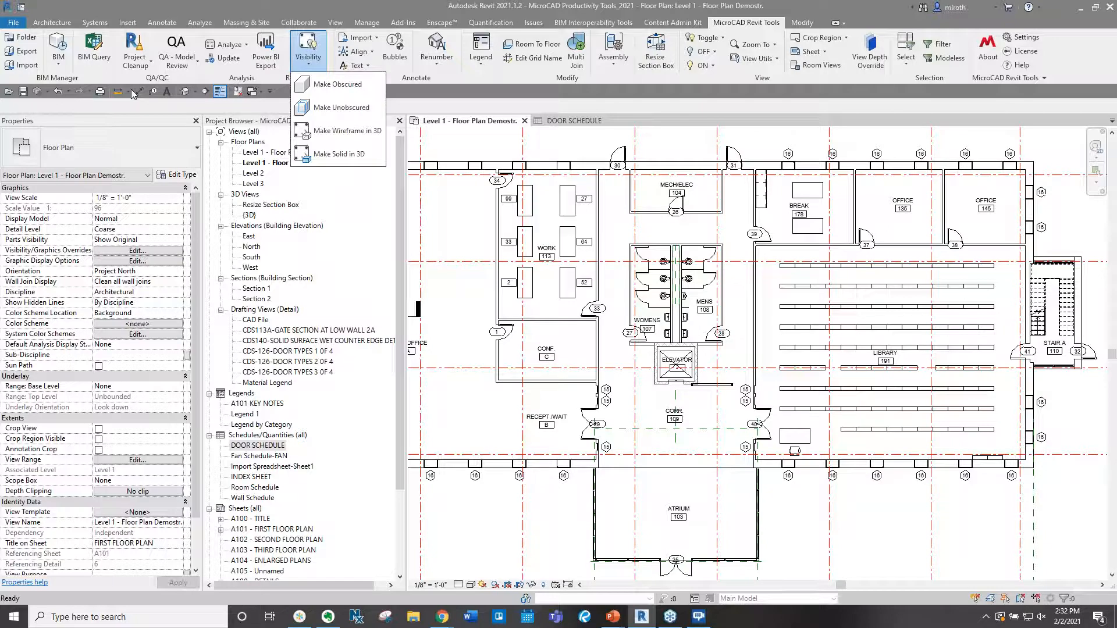
left_click(308, 66)
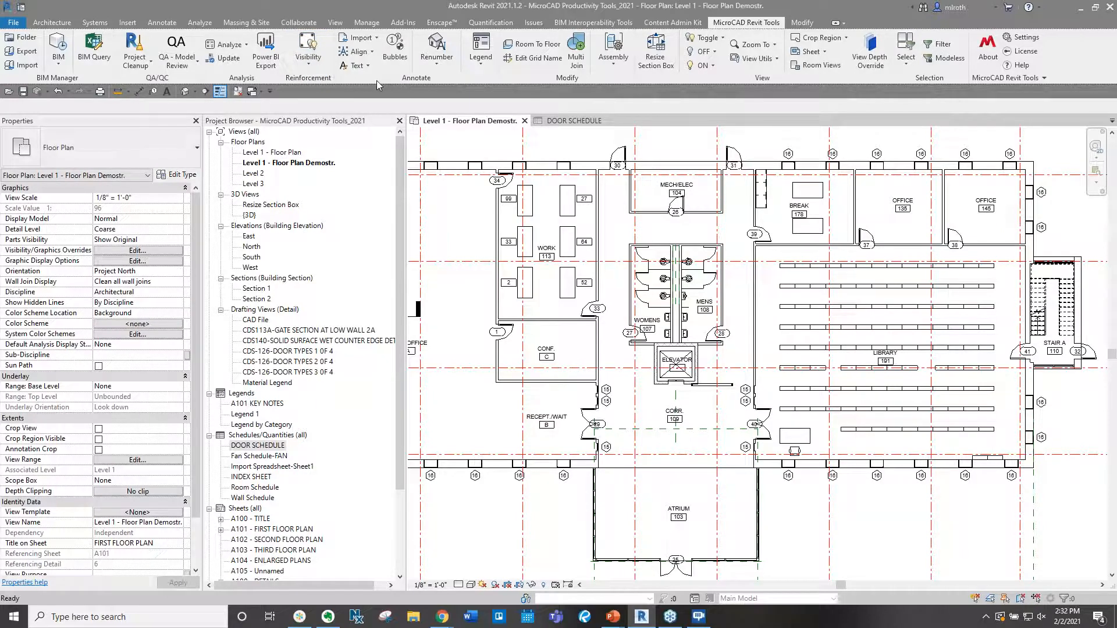
Open the Import Spreadsheet-Sheet1 schedule to view its table, and return to the Level 1 demonstration floor plan.
left_click(371, 39)
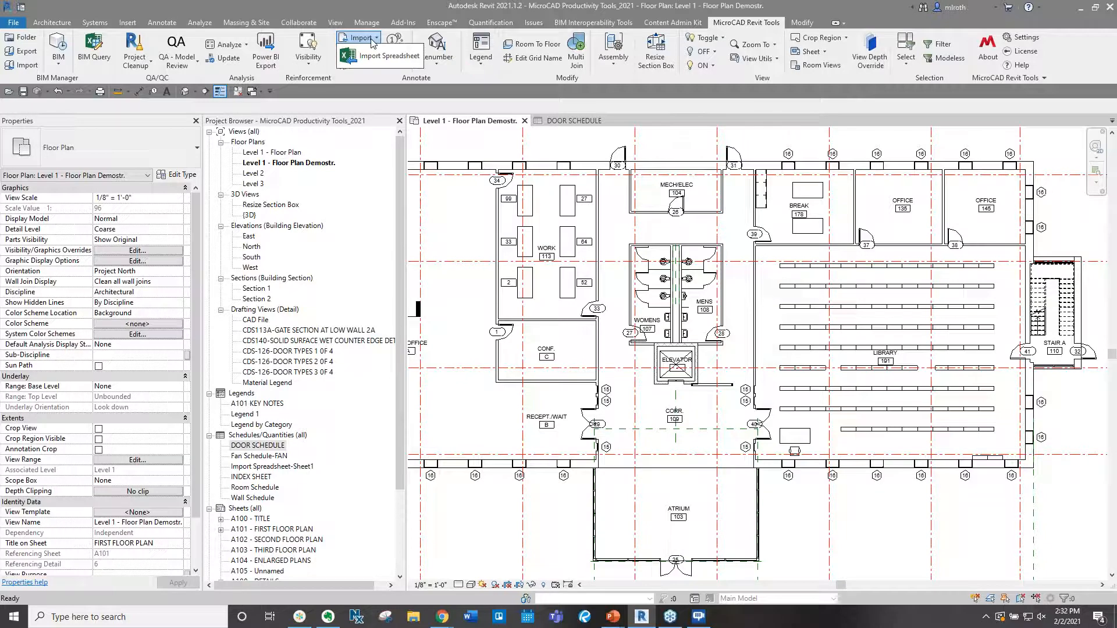
left_click(291, 468)
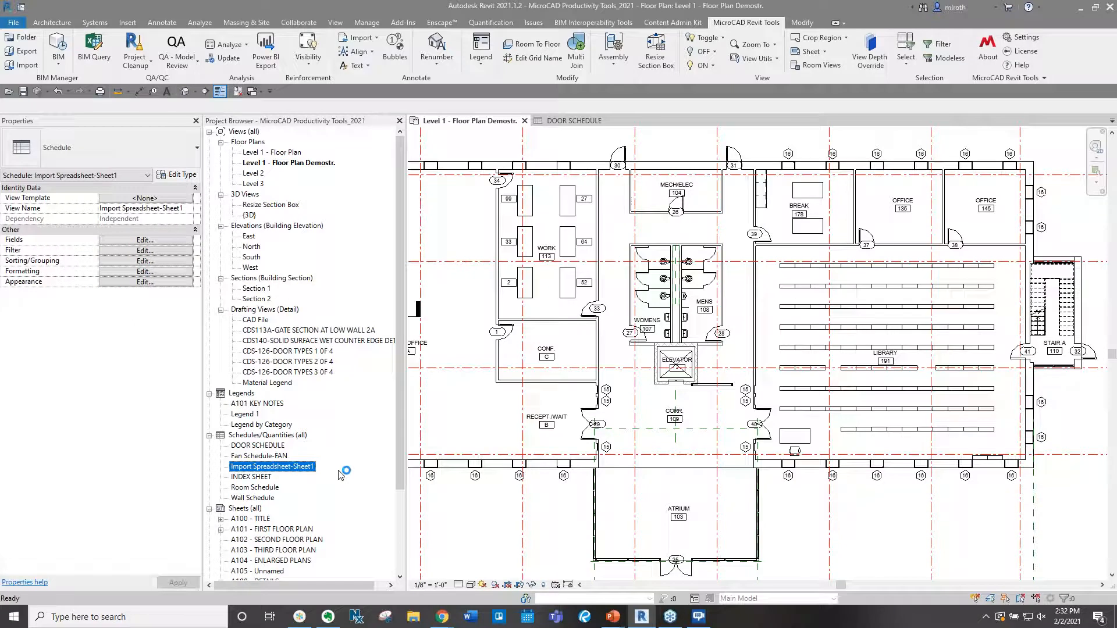
double_click(272, 469)
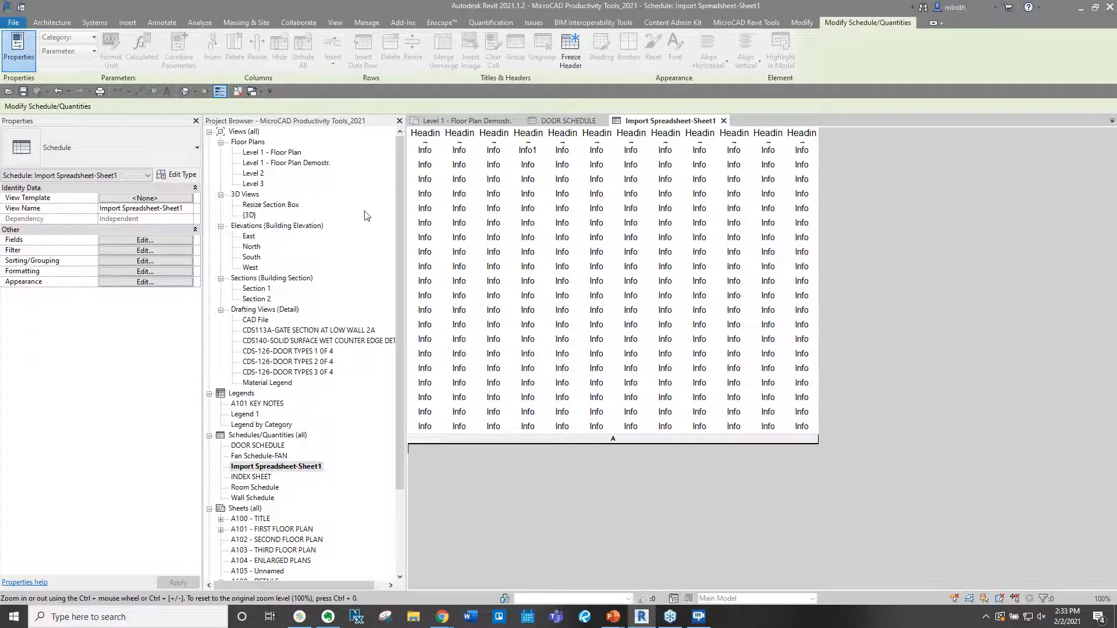
double_click(290, 164)
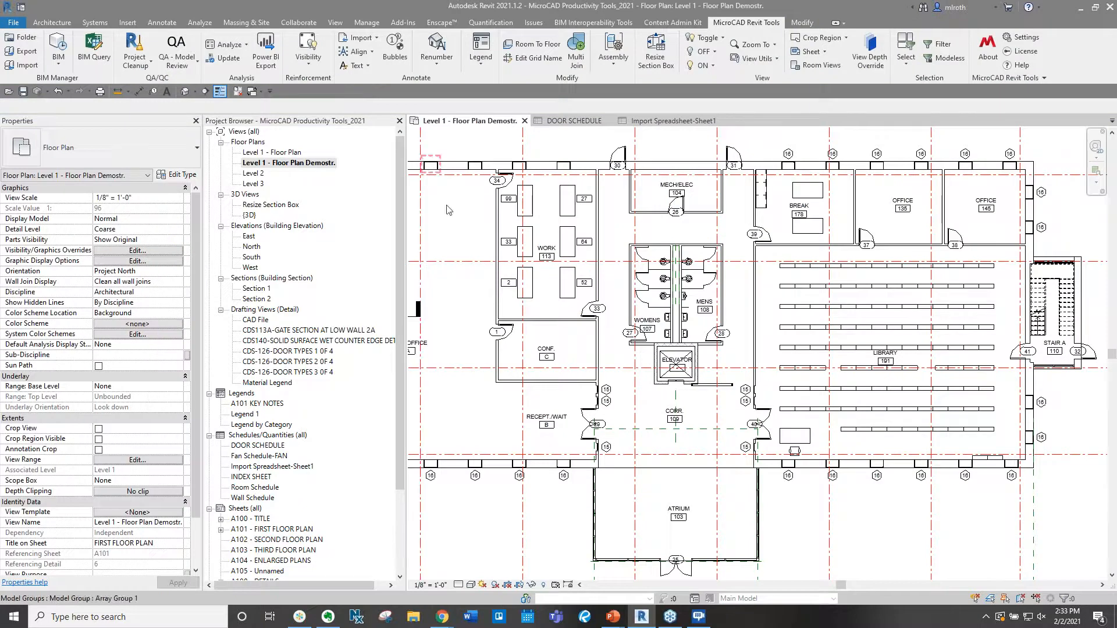
Use Simple Align to left-align the COORDINATE WITH CONTRACTOR note to the vertical line under the SIMPLE ALIGN heading.
scroll(861, 256, "down", 3)
middle_click_drag(629, 256, 846, 251)
scroll(832, 243, "down", 2)
scroll(549, 254, "up", 4)
middle_click_drag(550, 254, 920, 241)
scroll(601, 259, "up", 3)
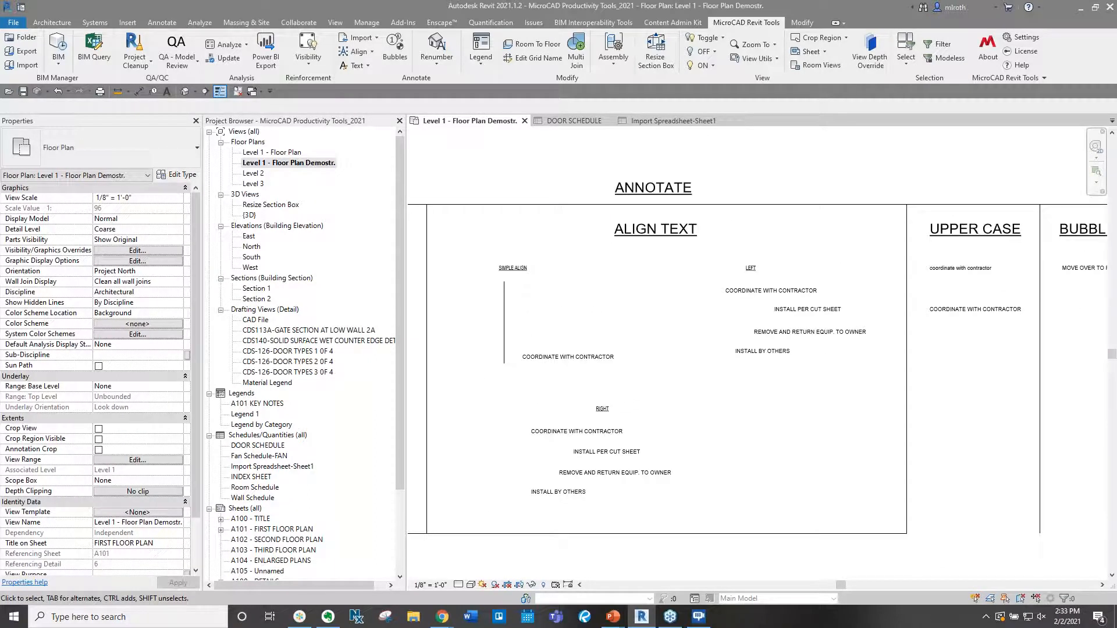
left_click(368, 52)
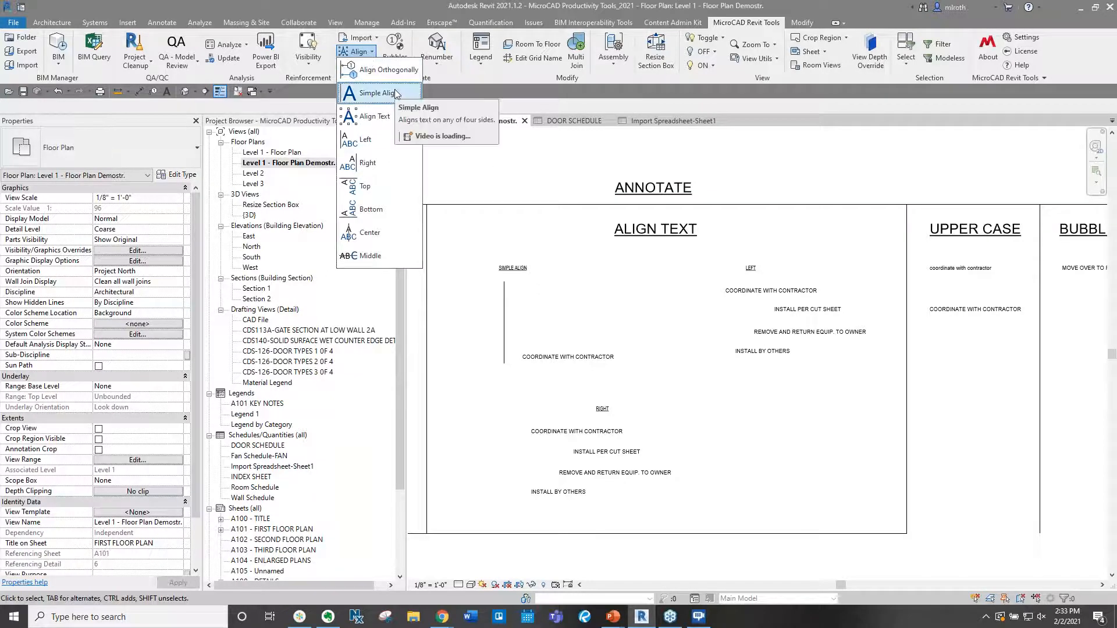
mouse_move(557, 391)
left_mouse_down()
mouse_move(533, 376)
mouse_move(632, 255)
left_mouse_up()
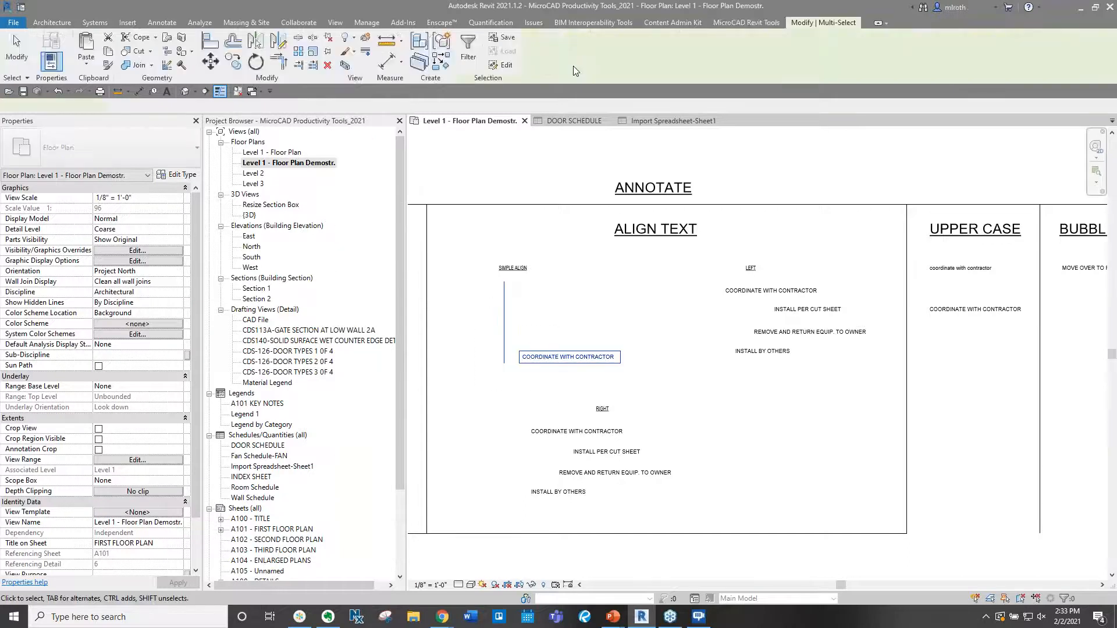
left_click(368, 53)
left_click(364, 98)
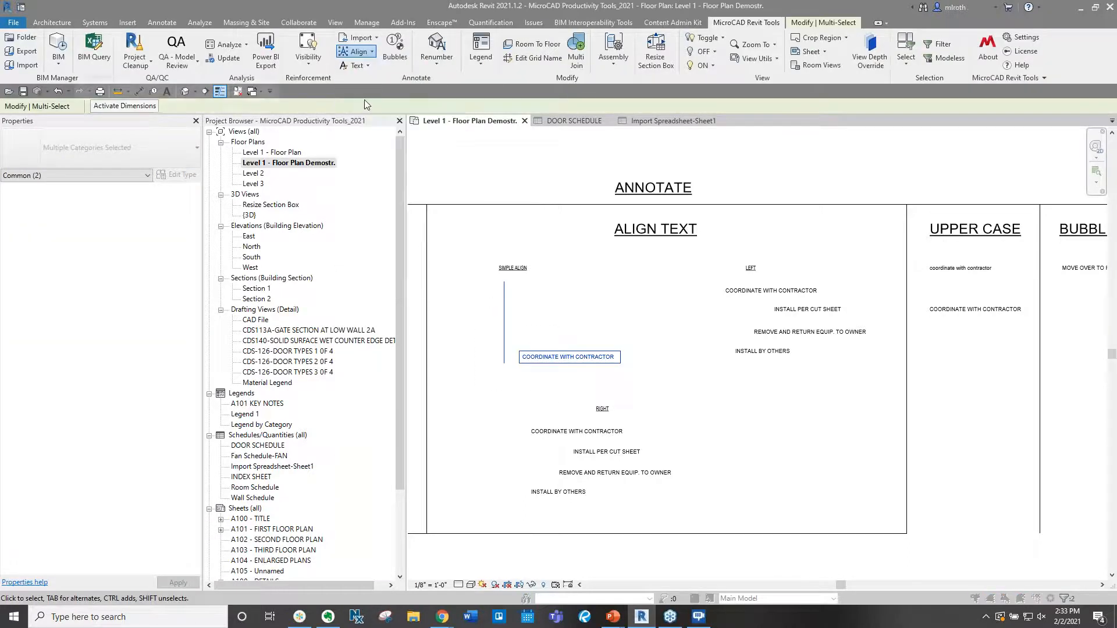
left_click(91, 110)
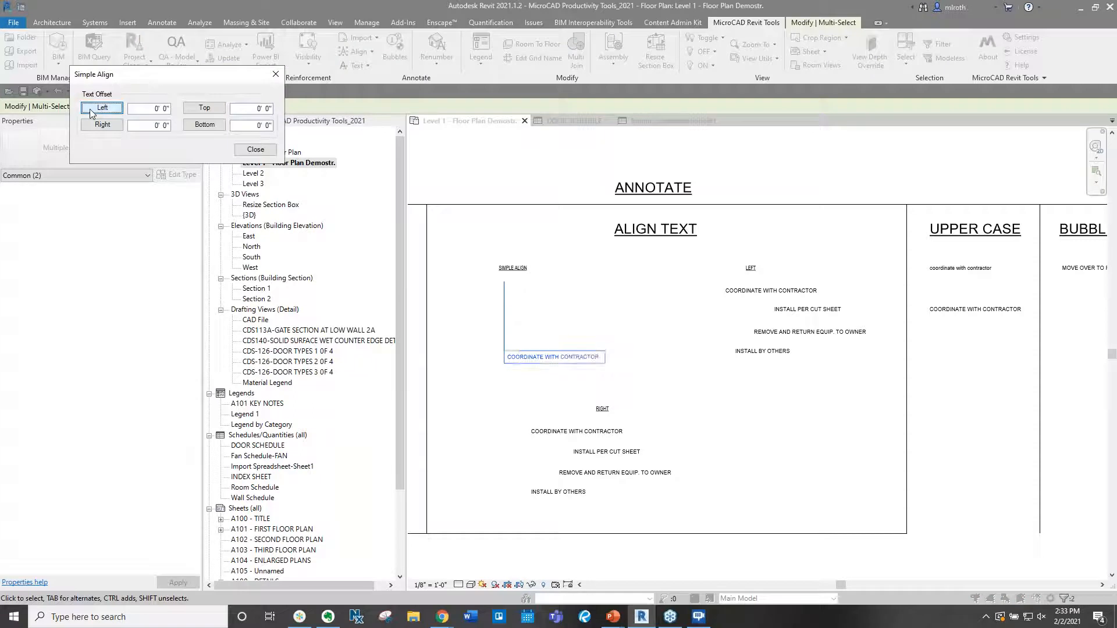
Align the note to the line's right, top and bottom in turn, return it to left alignment and close Simple Align.
left_click(97, 126)
left_click(204, 108)
left_click(204, 124)
left_click(101, 109)
left_click(255, 150)
left_click(496, 190)
left_click(359, 51)
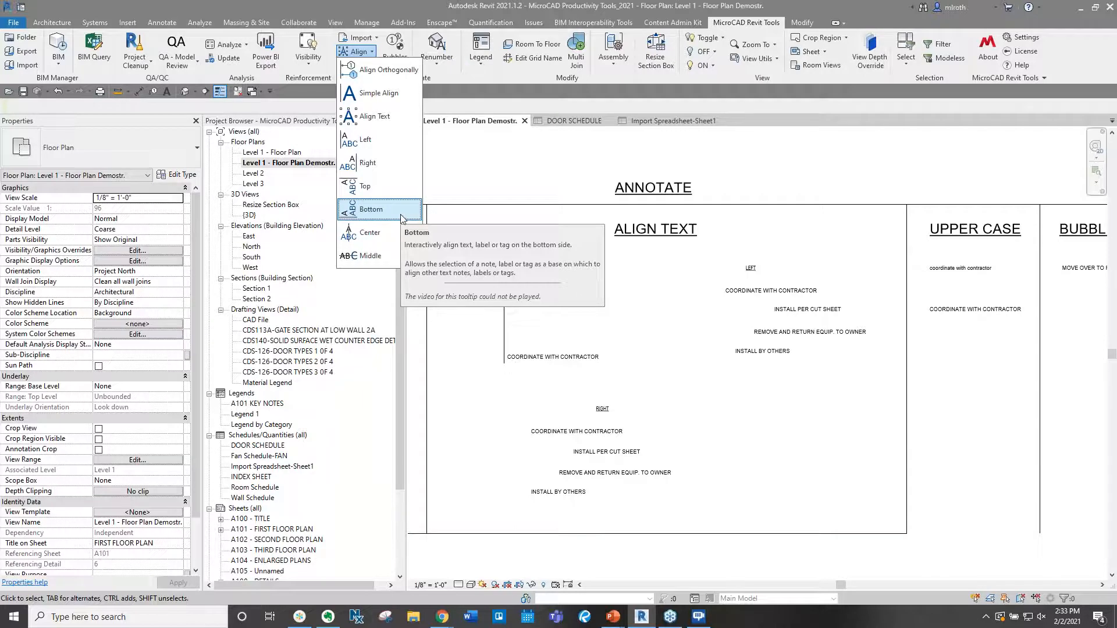
Convert the lowercase "coordinate with contractor" note under the UPPER CASE heading to upper case.
middle_click_drag(872, 236, 462, 243)
left_click(356, 65)
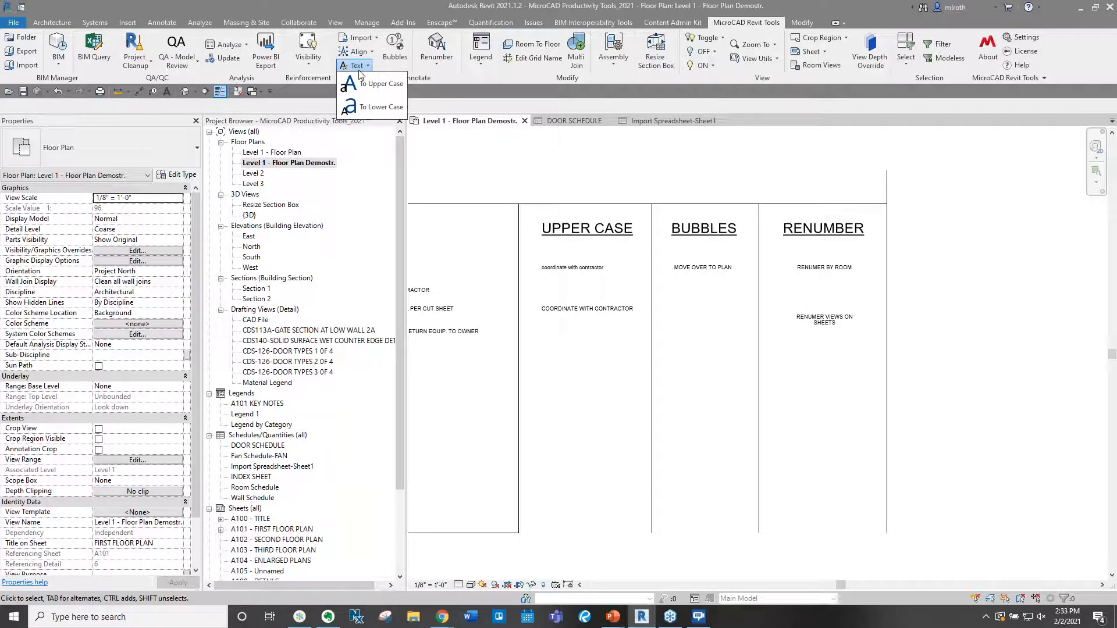
left_click(360, 76)
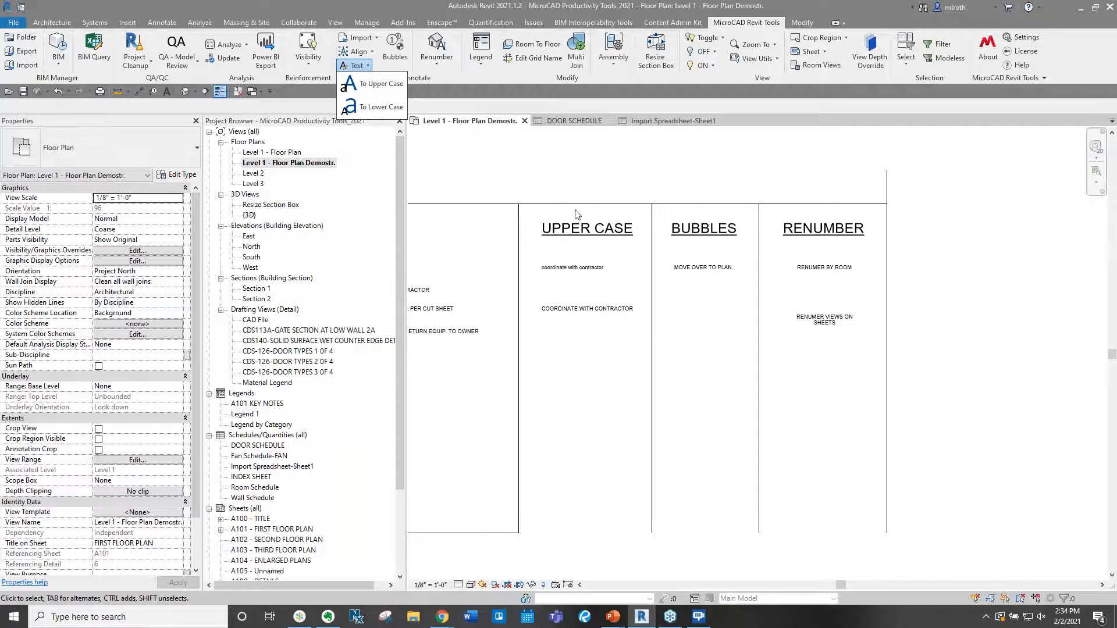
left_click(584, 263)
left_click(360, 65)
left_click(378, 87)
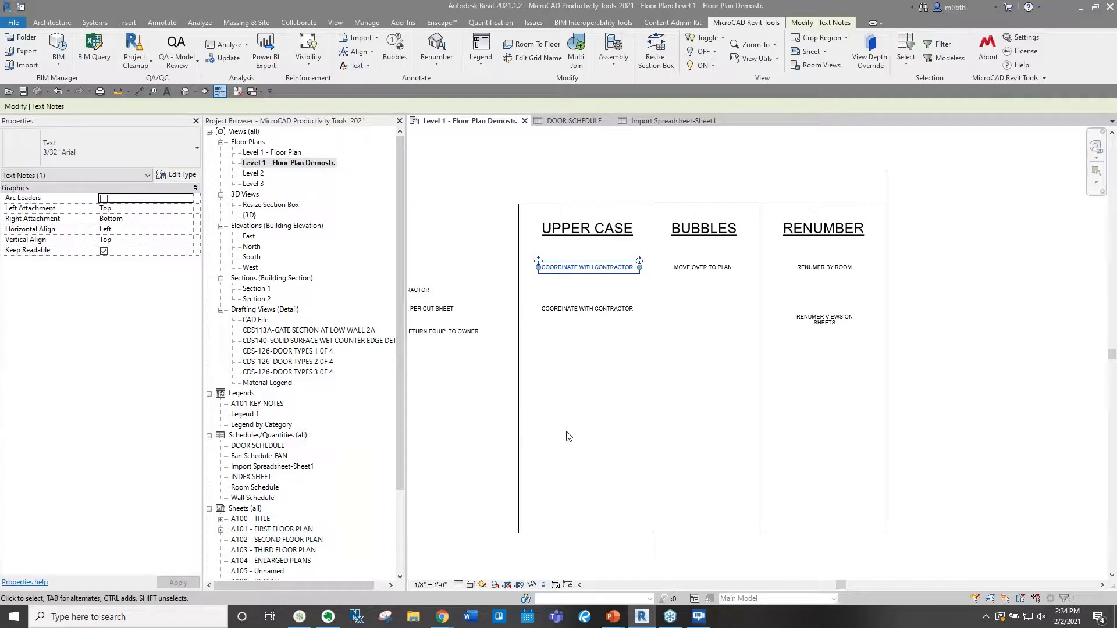
left_click(545, 415)
Select grids A through H and hide their bubbles at the upper end of the grid lines in the floor plan.
scroll(532, 343, "down", 4)
middle_click_drag(936, 347, 586, 346)
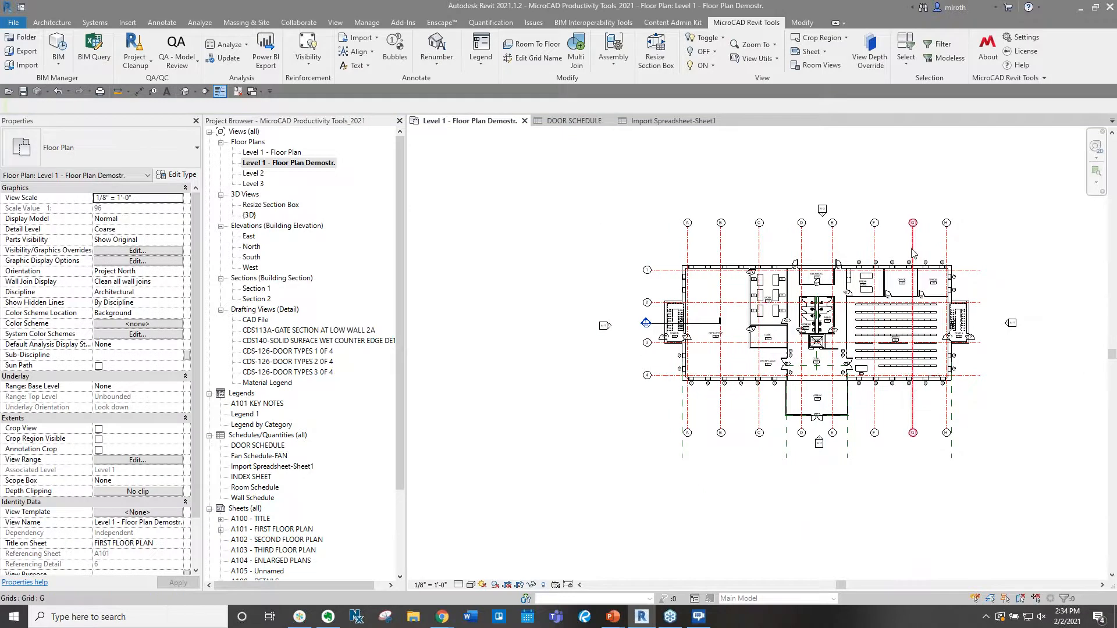
scroll(943, 238, "up", 3)
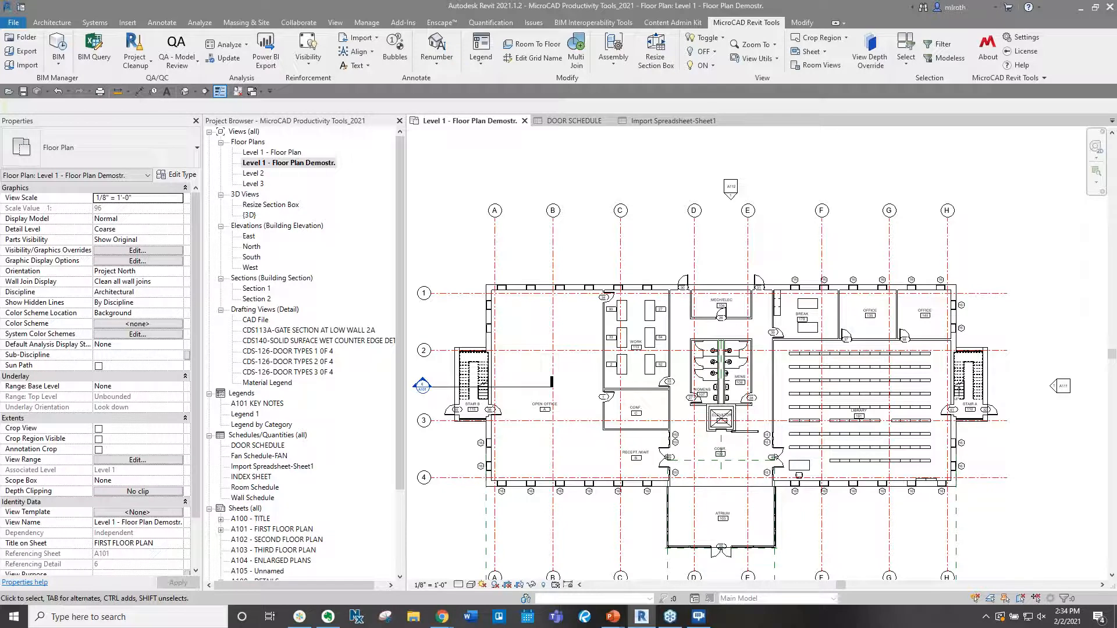
left_click_drag(987, 234, 487, 233)
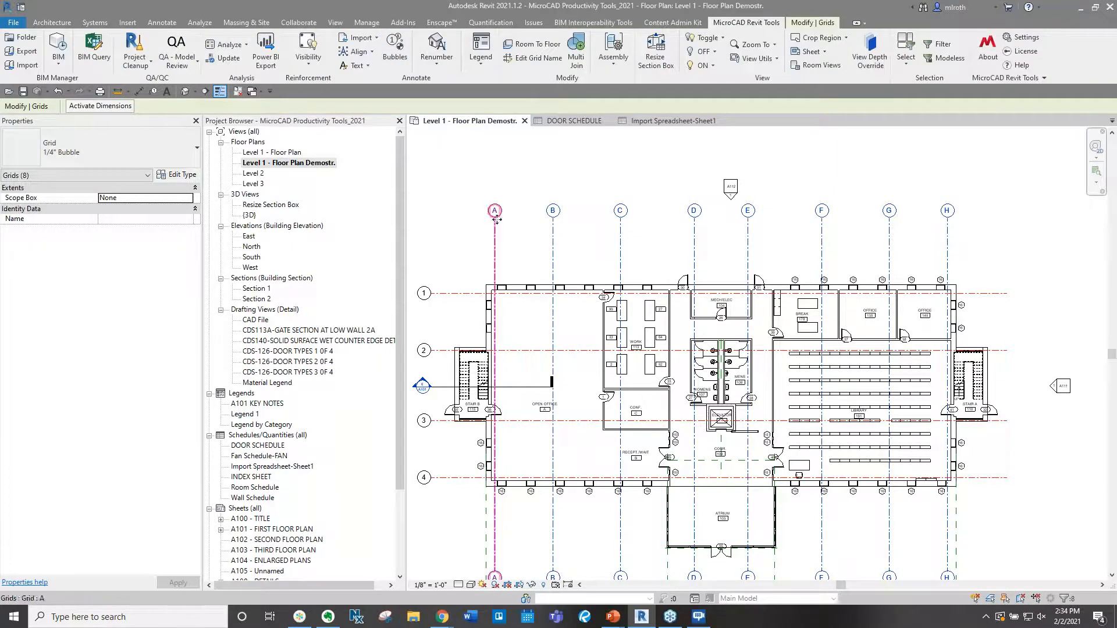
left_click(395, 48)
left_click_drag(482, 219, 356, 206)
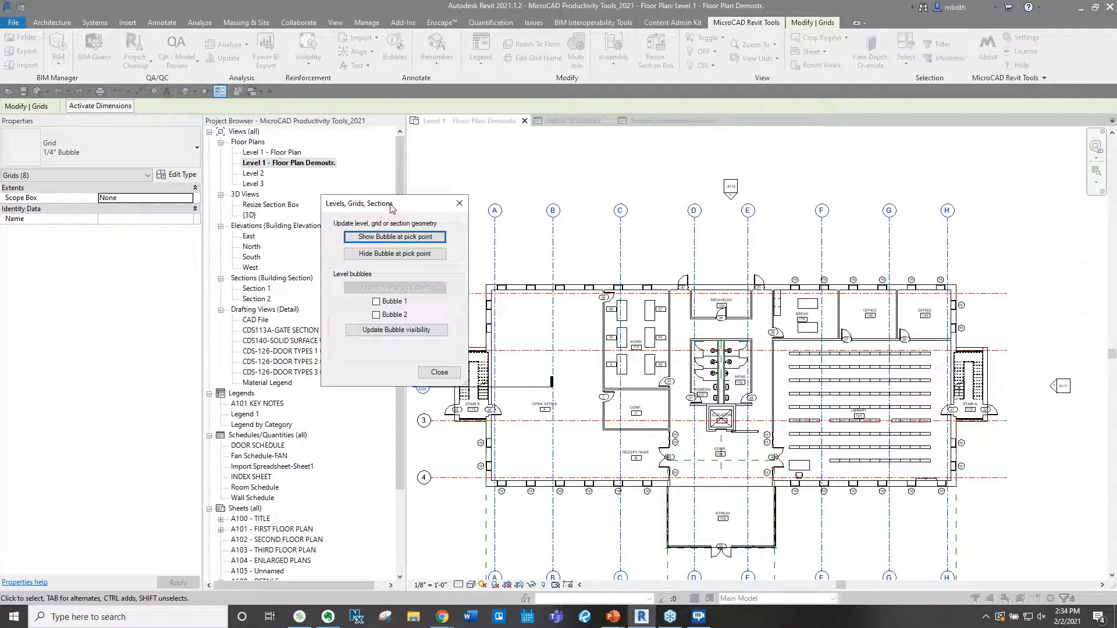
left_click(373, 256)
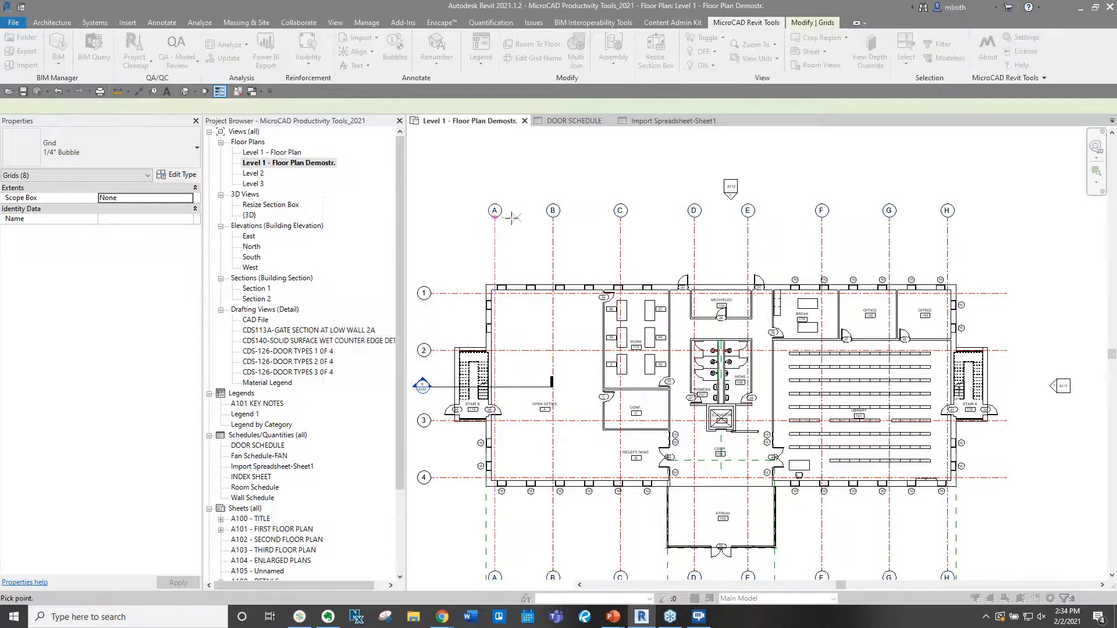
left_click(495, 217)
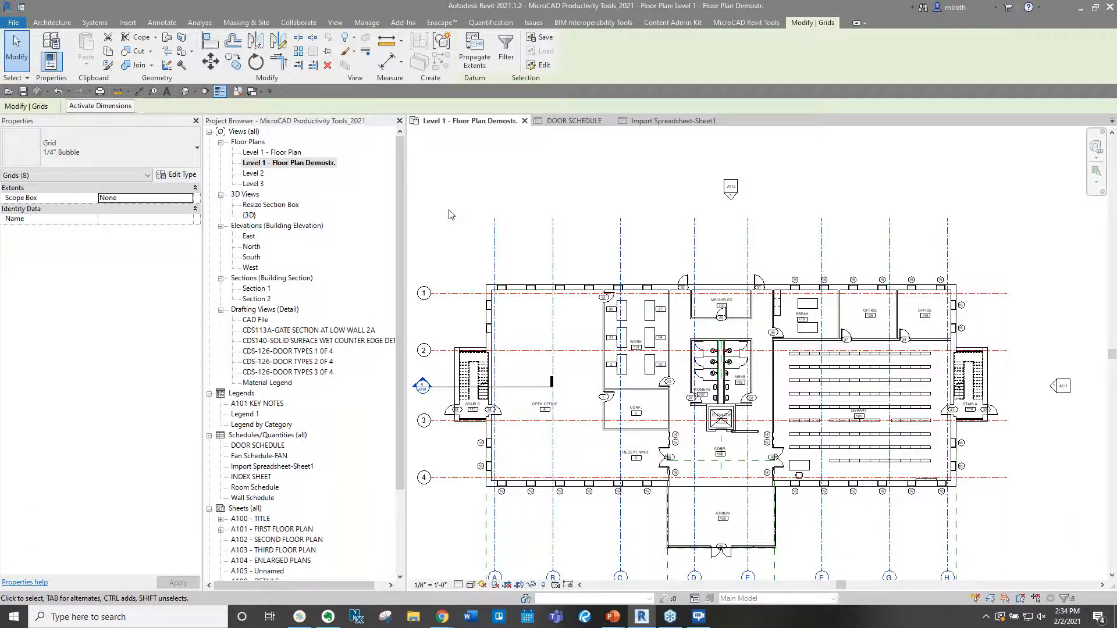
Renumber the doors by room in the active view, using To Room numbering with alphabetical suffixes.
left_click(734, 23)
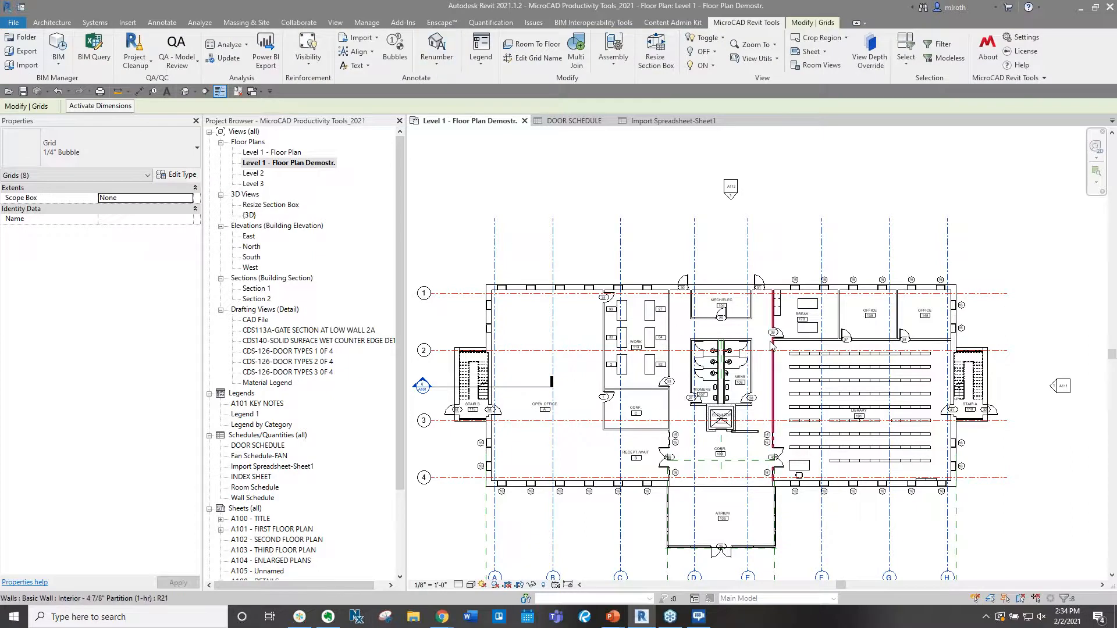
scroll(780, 378, "up", 5)
scroll(707, 260, "down", 2)
left_click(436, 57)
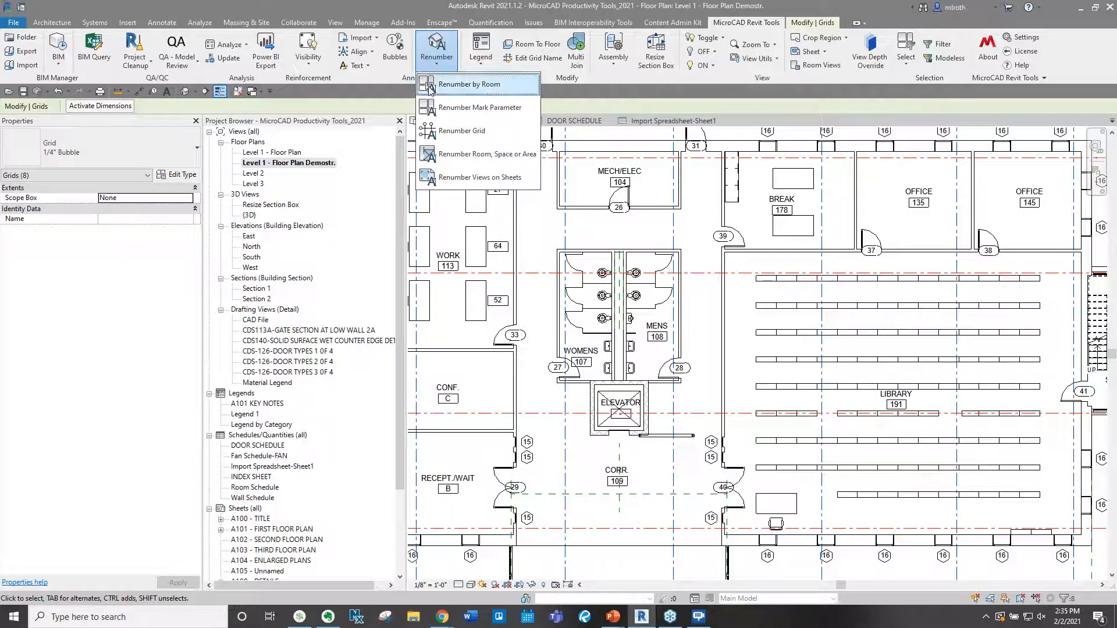
left_click(468, 87)
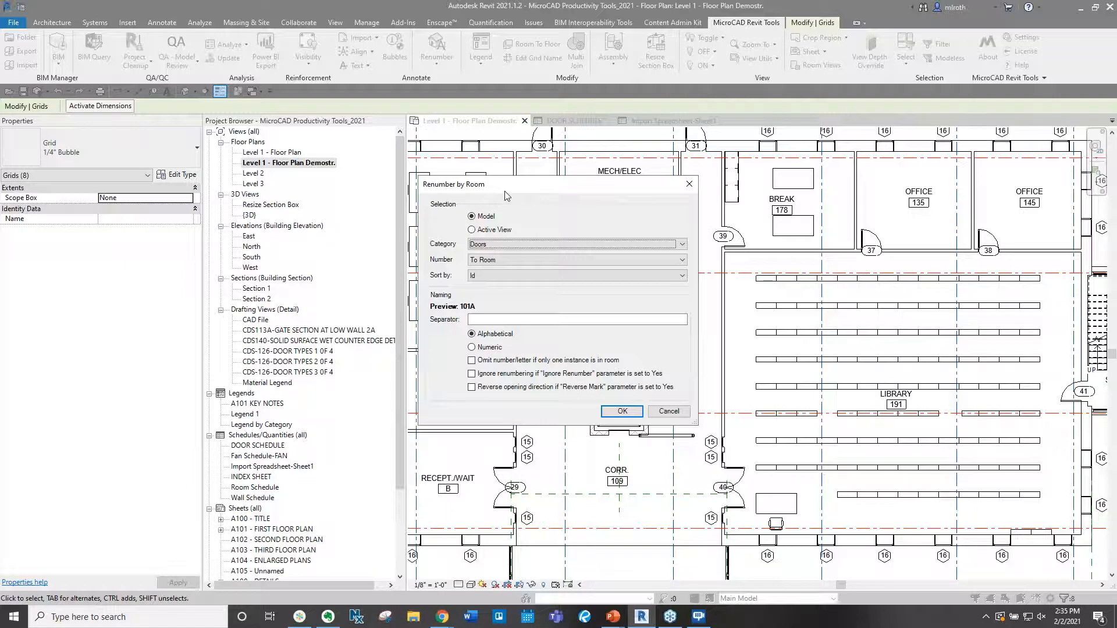
left_click(492, 245)
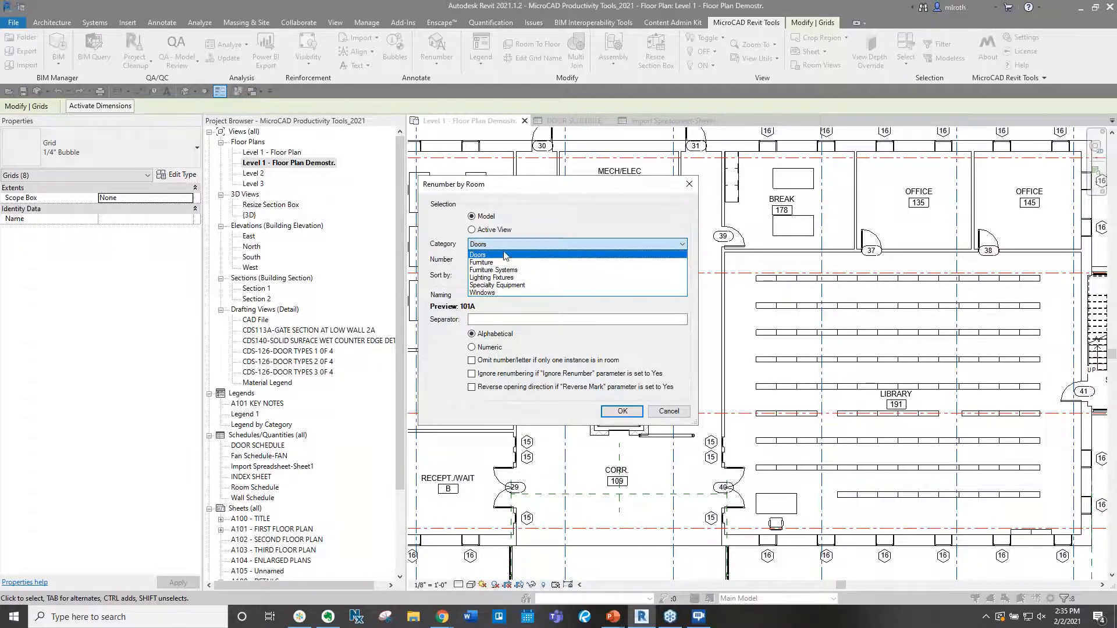
left_click(490, 233)
left_click(476, 232)
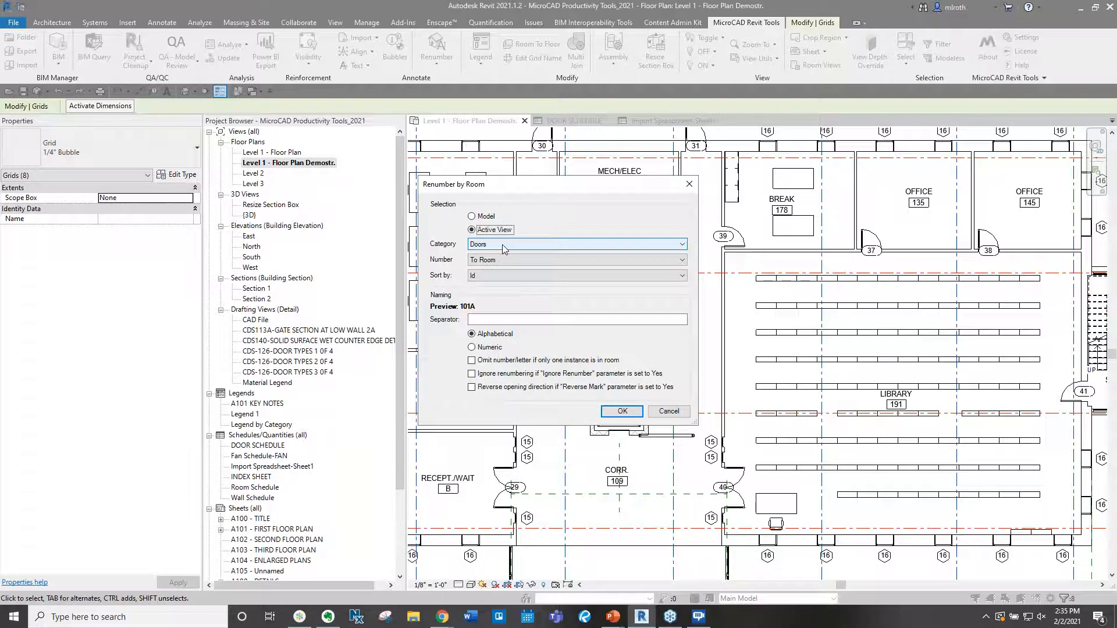
left_click(629, 415)
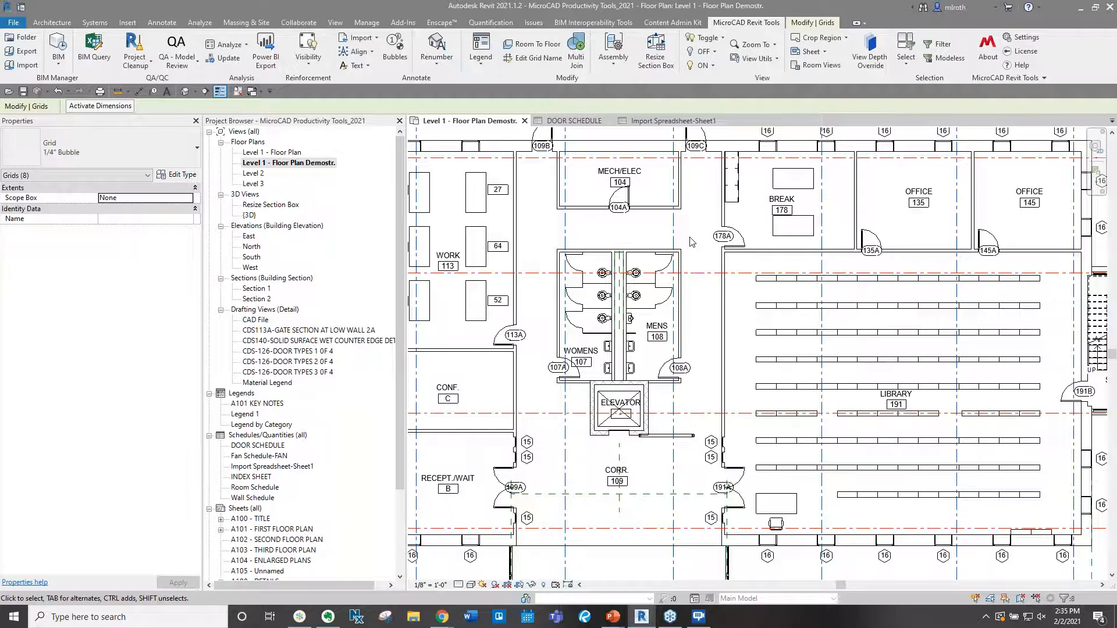
left_click(437, 51)
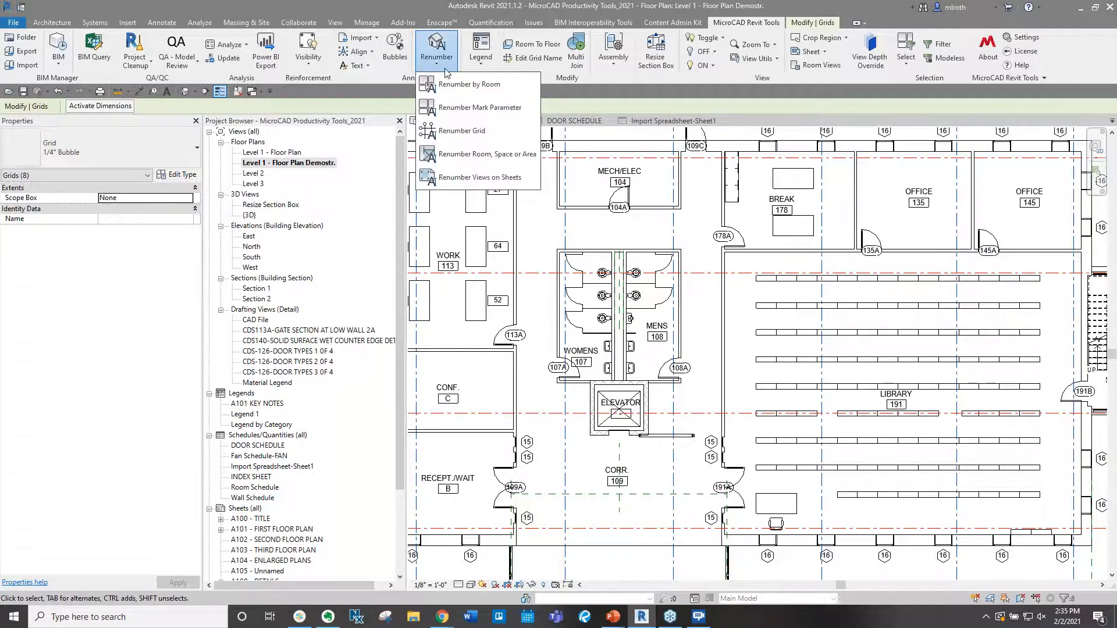
left_click(452, 110)
left_click_drag(534, 216, 678, 214)
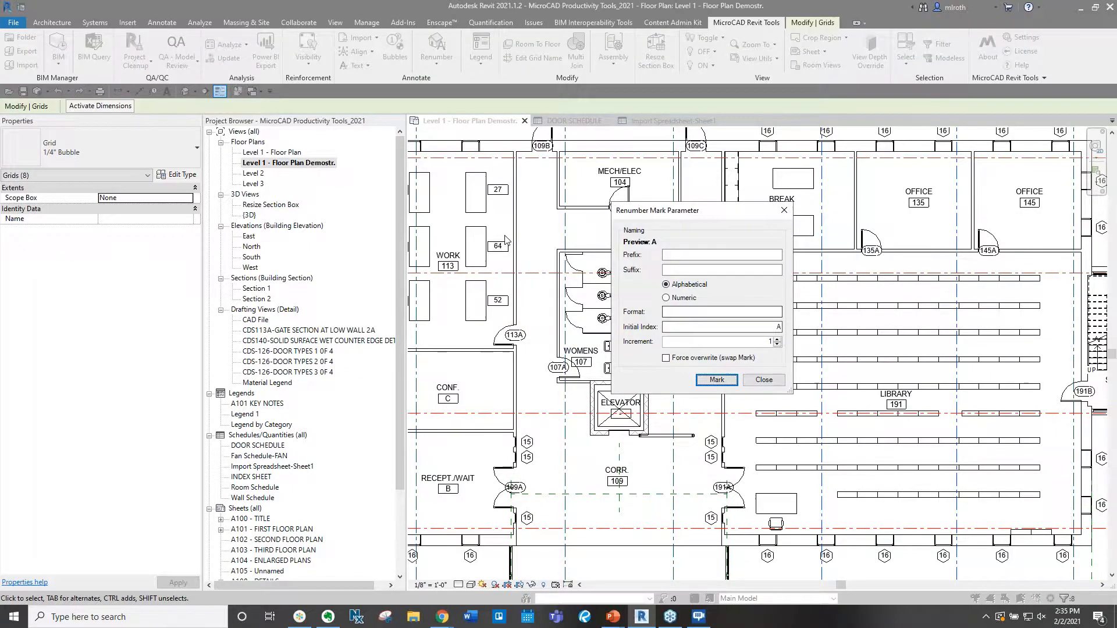
key("Escape")
key("Escape")
Renumber the six desks in room WORK 113 with numeric marks using Renumber Mark Parameter, zigzagging row by row from the upper-left desk.
middle_click_drag(455, 216, 554, 216)
scroll(499, 201, "up", 2)
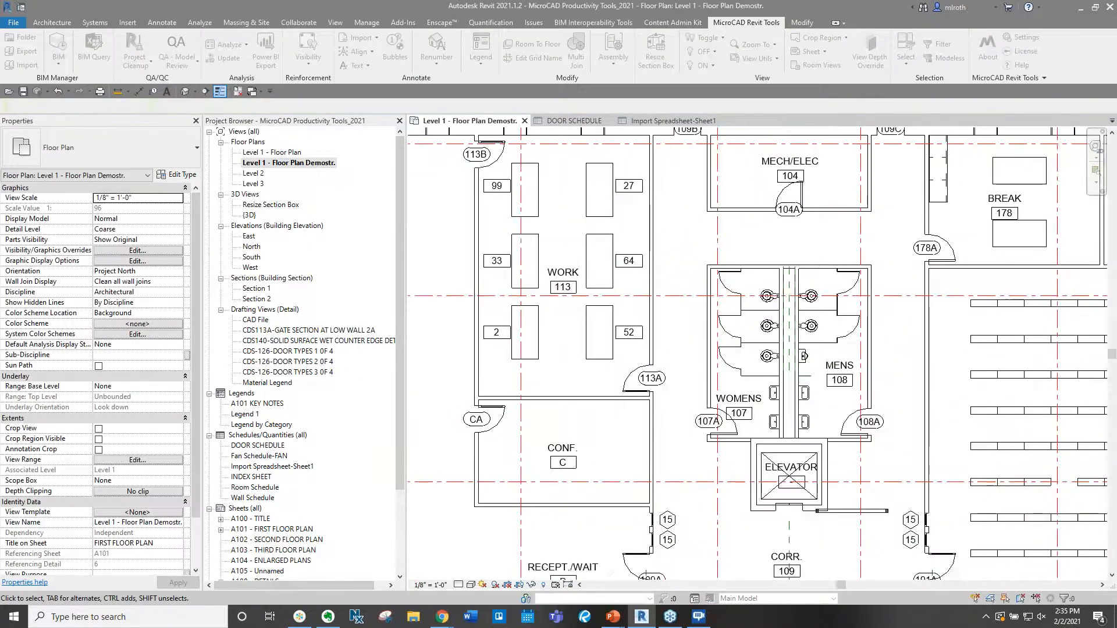
scroll(523, 139, "up", 2)
left_click(436, 52)
left_click(452, 109)
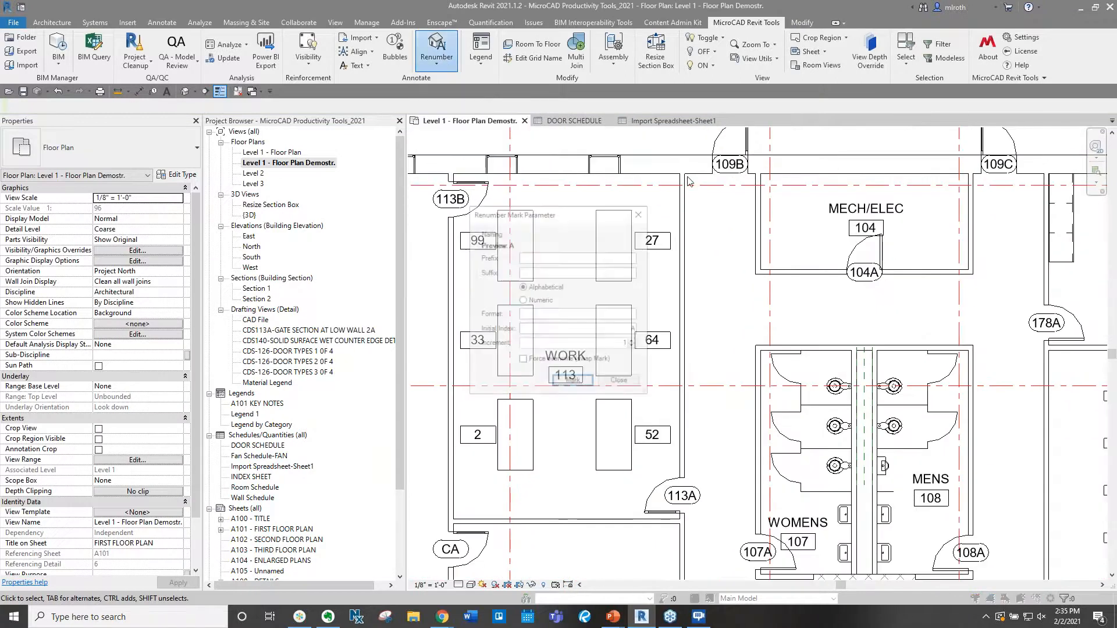
left_click_drag(542, 220, 776, 206)
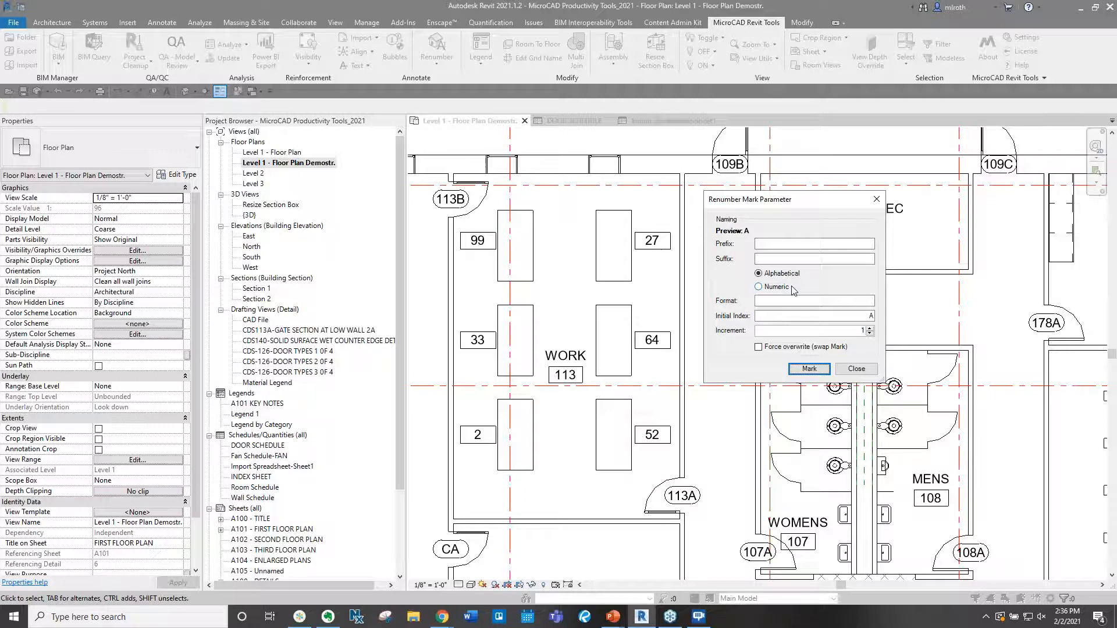
left_click(765, 287)
left_click(809, 369)
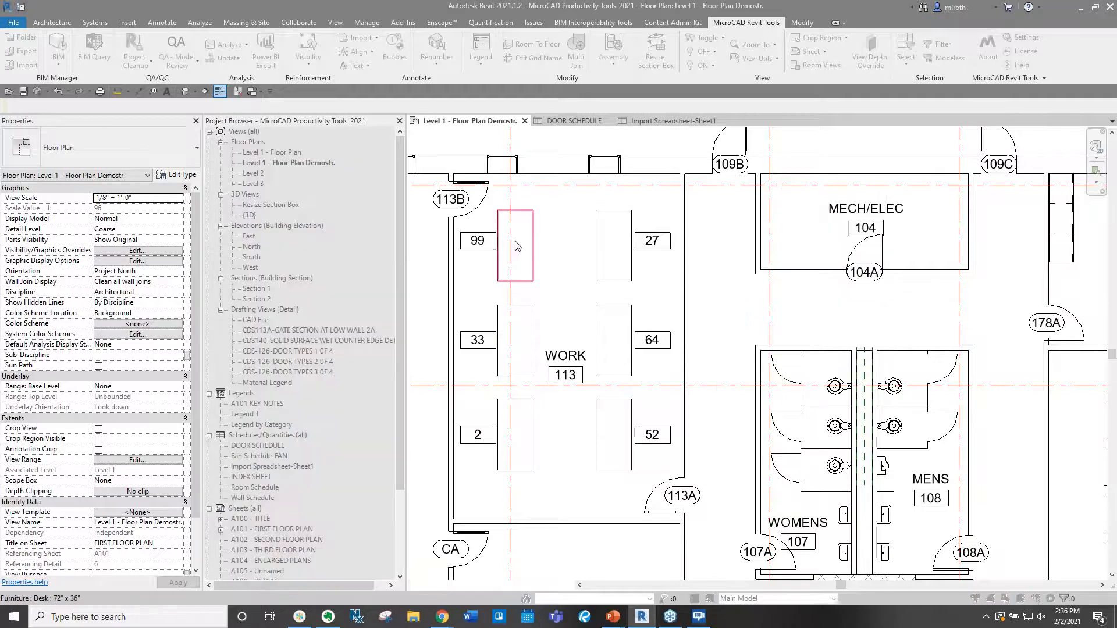
left_click(503, 223)
left_click(612, 247)
left_click(613, 340)
left_click(530, 314)
left_click(515, 437)
left_click(614, 436)
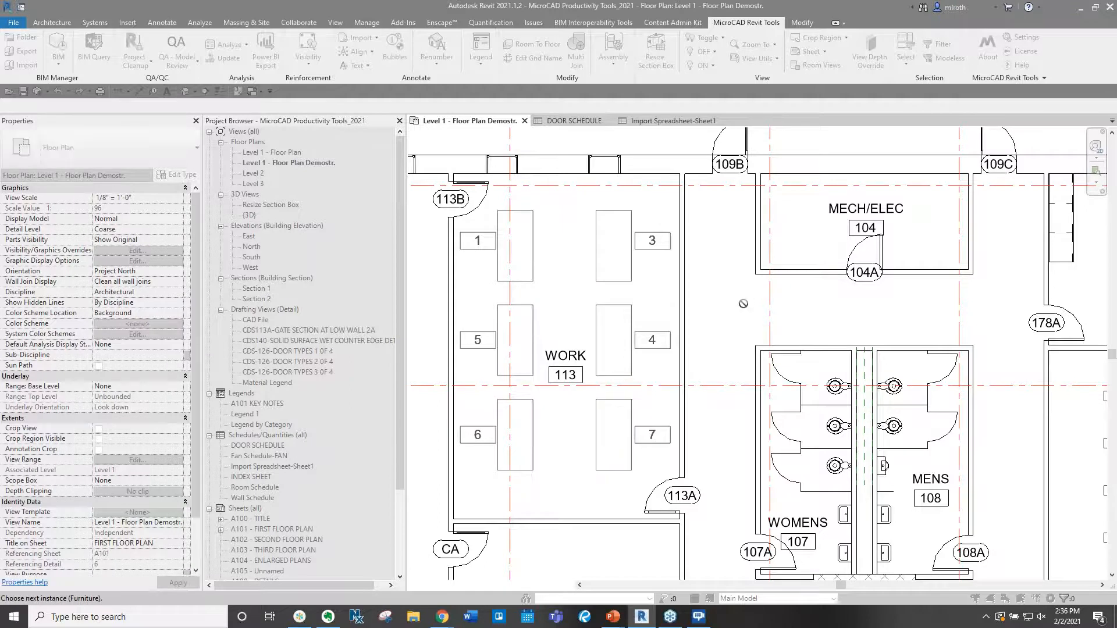
key("Escape")
scroll(663, 268, "up", 2)
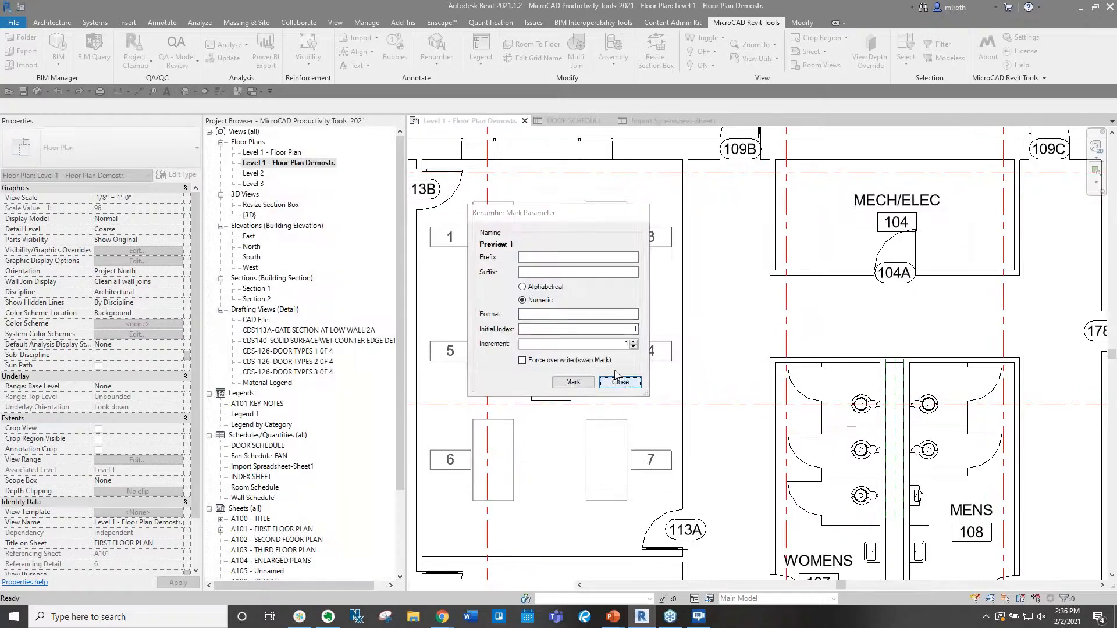
key("Escape")
middle_click_drag(720, 301, 806, 291)
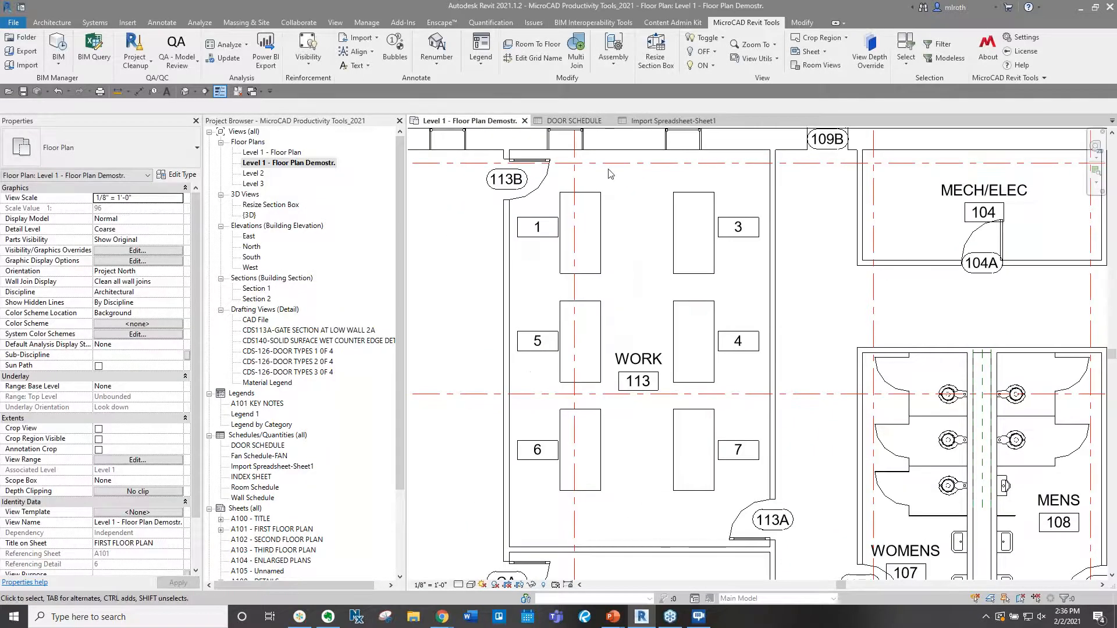
left_click(439, 70)
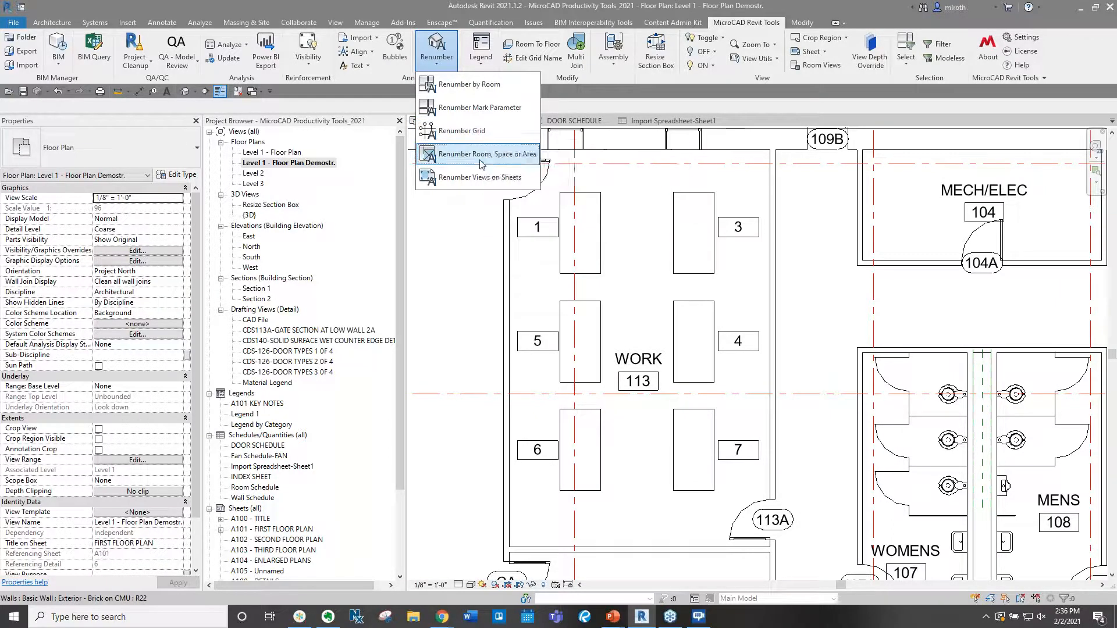
left_click(477, 204)
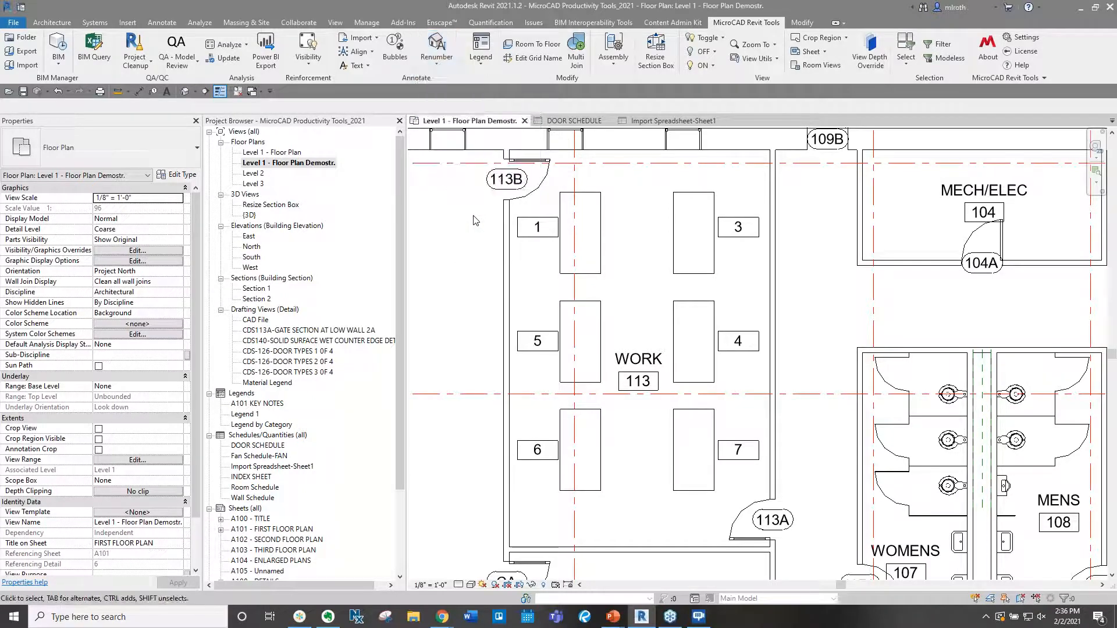
Open the Material Legend drafting view and the Legend by Category and Legend 1 legends to examine the legend examples.
left_click(481, 58)
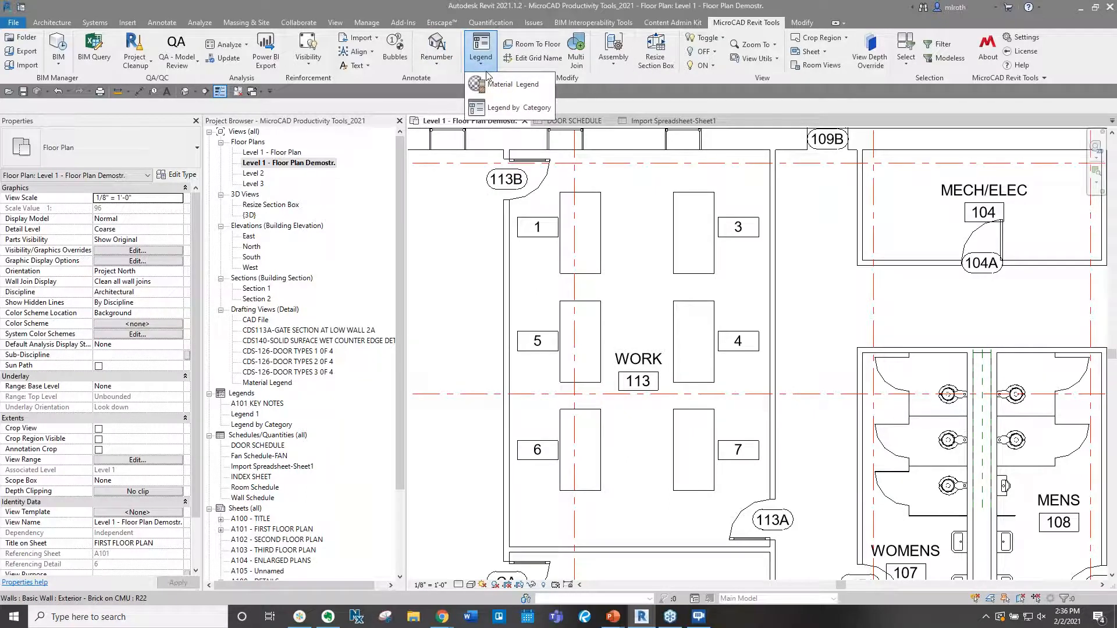
double_click(287, 382)
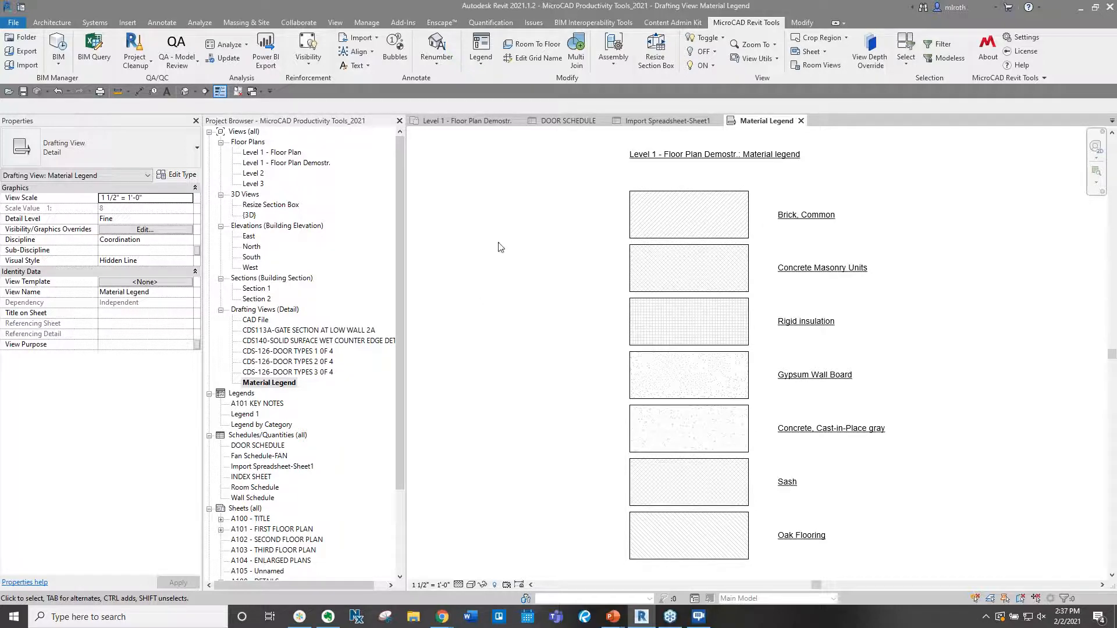
left_click(481, 52)
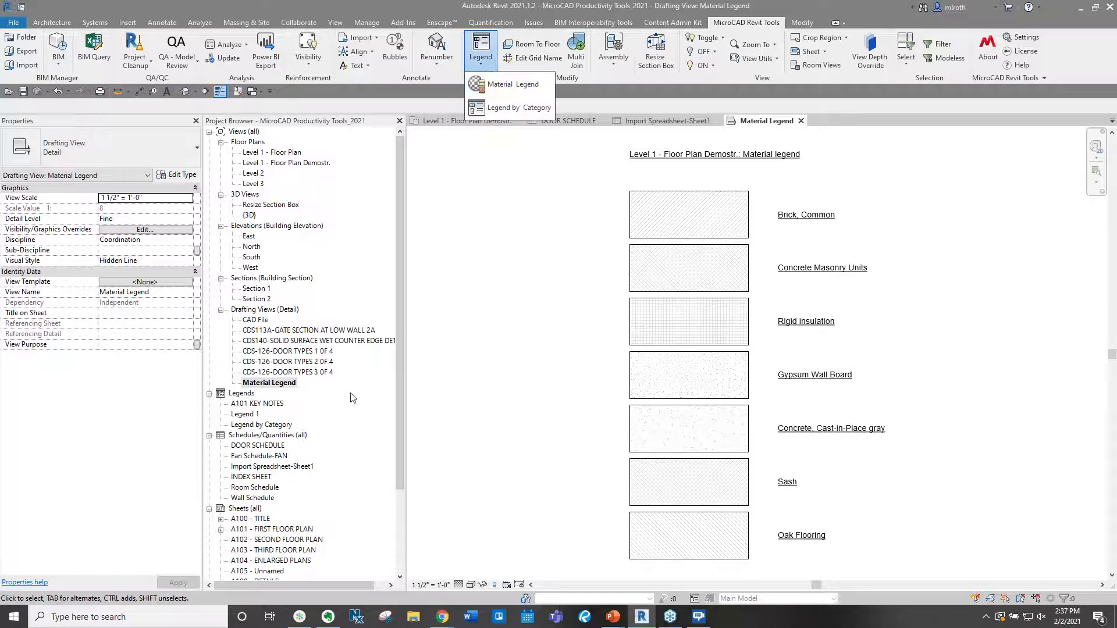
double_click(249, 425)
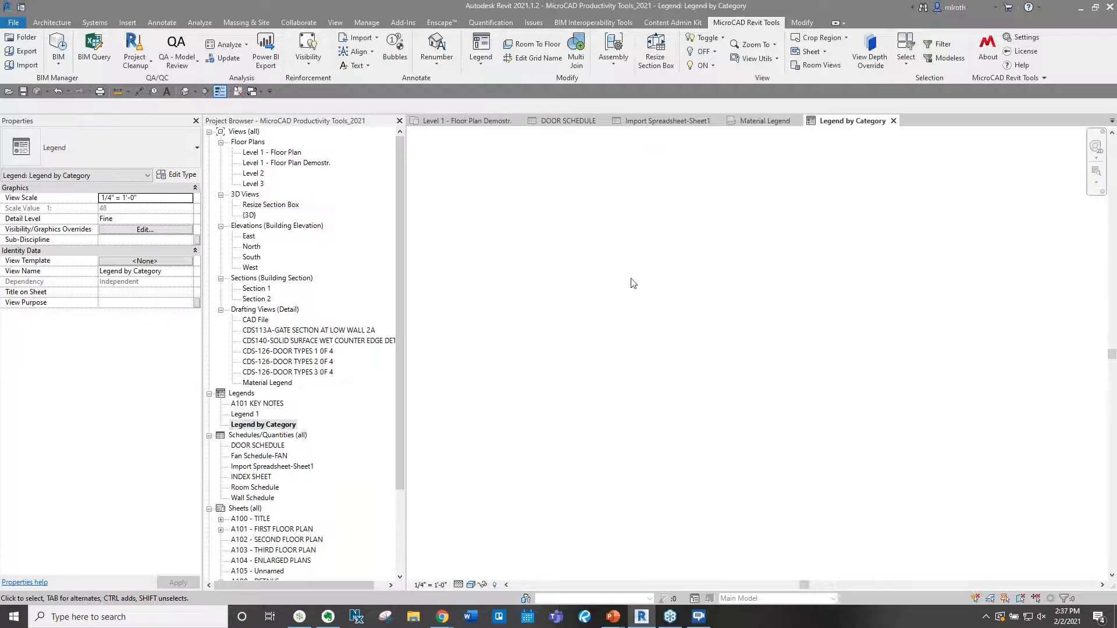
double_click(257, 414)
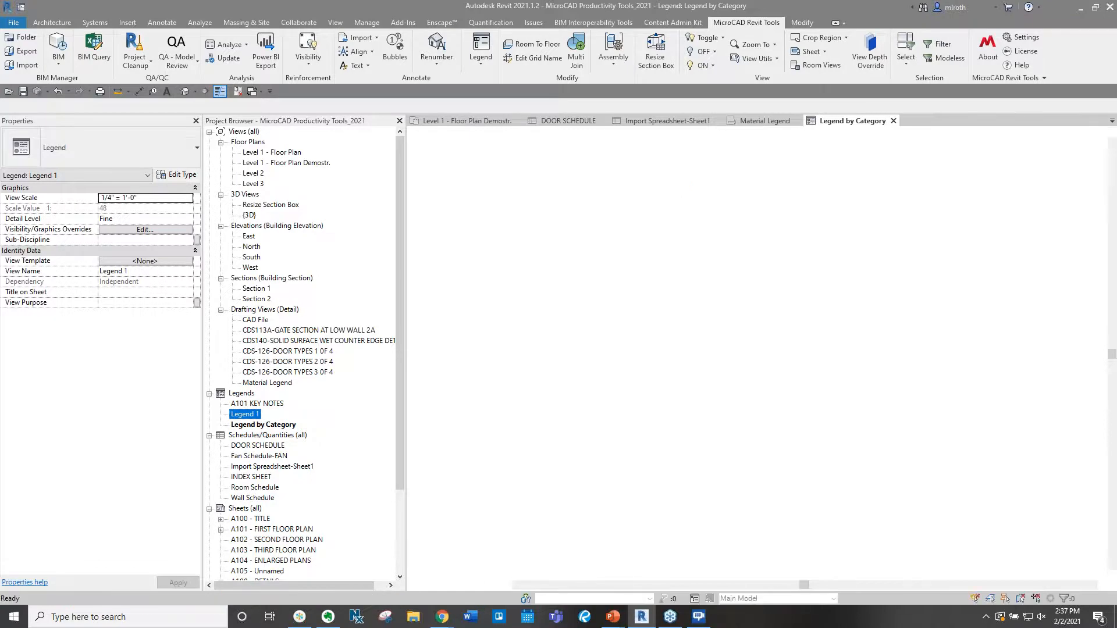
scroll(766, 146, "up", 7)
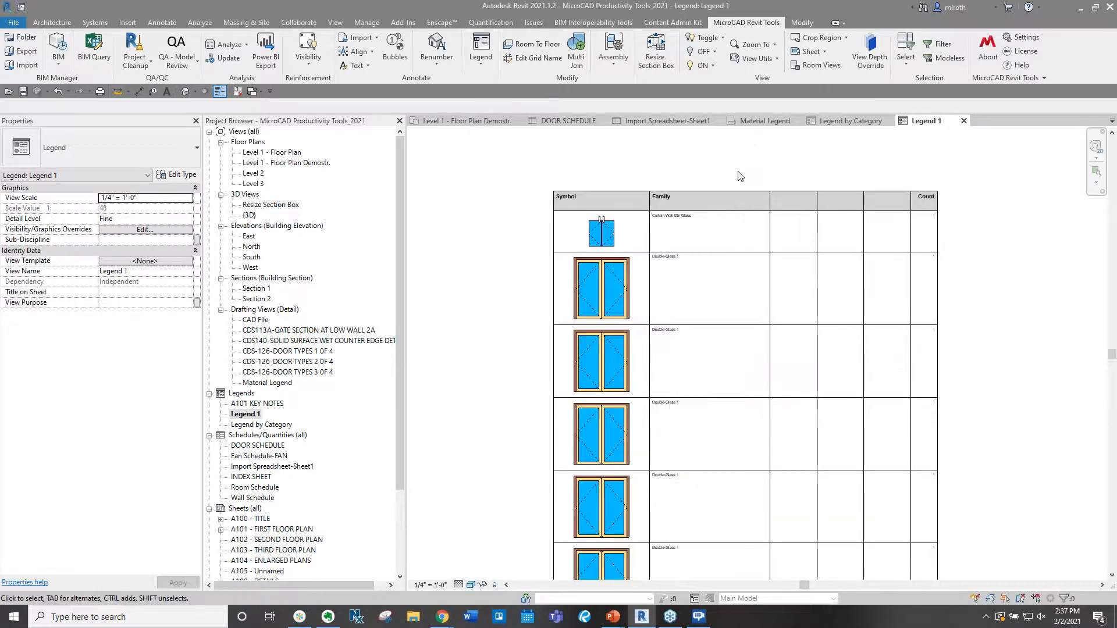
Look through the Legend by Category settings and the available Ceilings parameters, and leave without creating a legend.
left_click(480, 55)
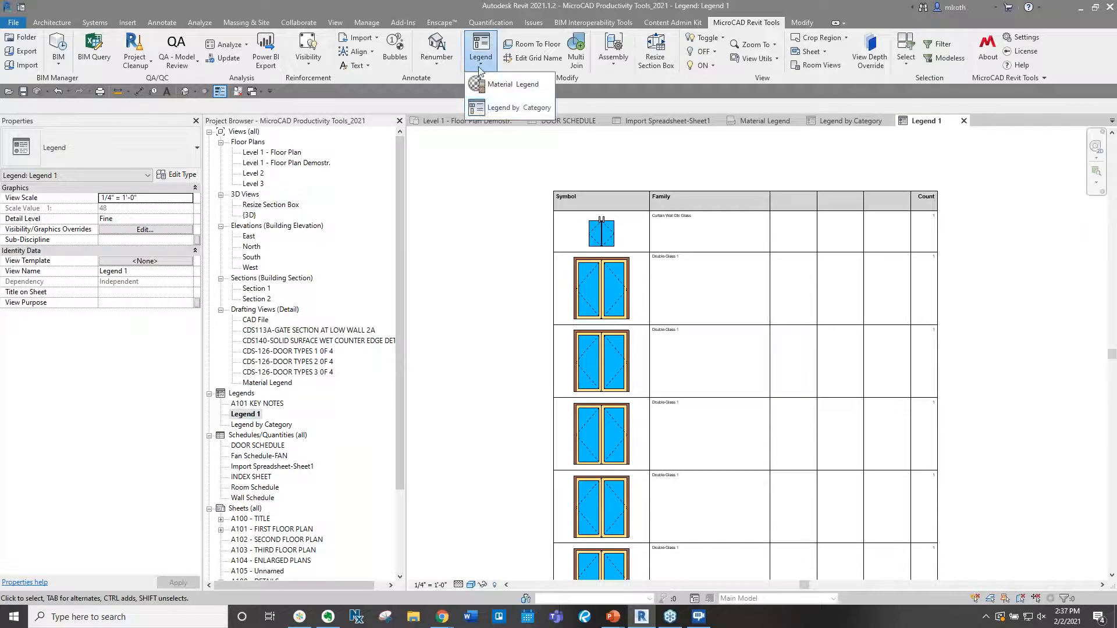
left_click(515, 105)
left_click_drag(537, 139, 317, 135)
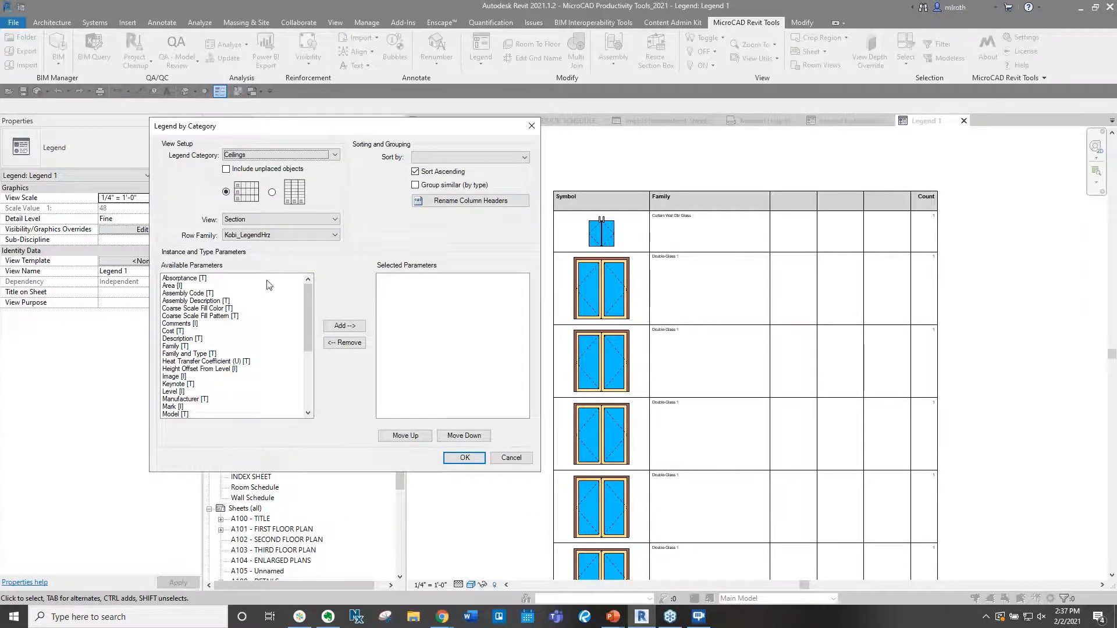
scroll(268, 341, "down", 3)
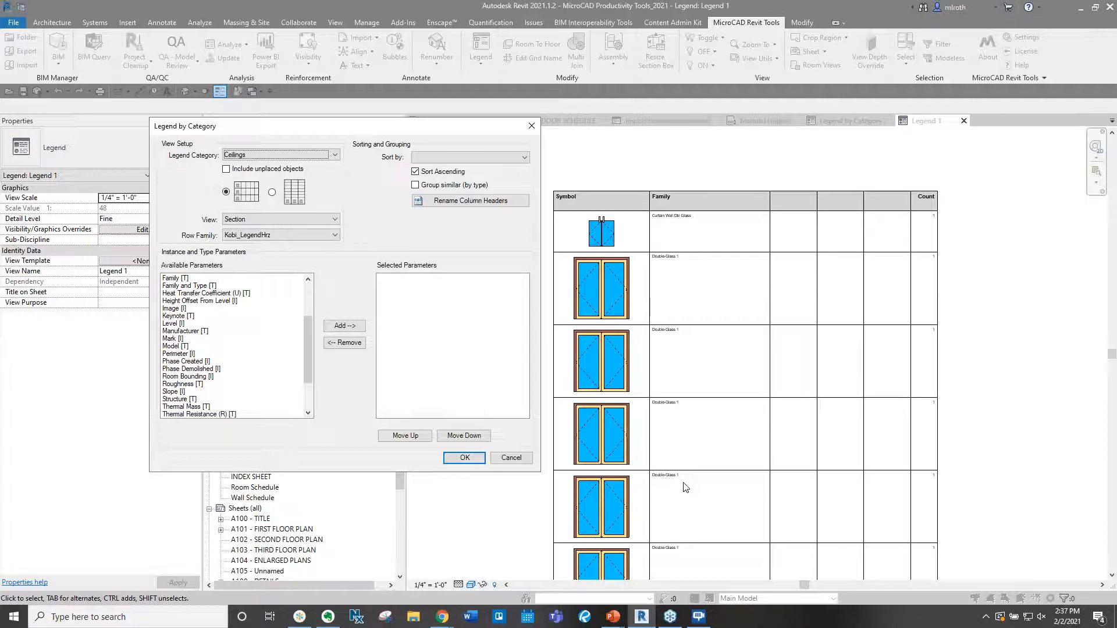
left_click(512, 459)
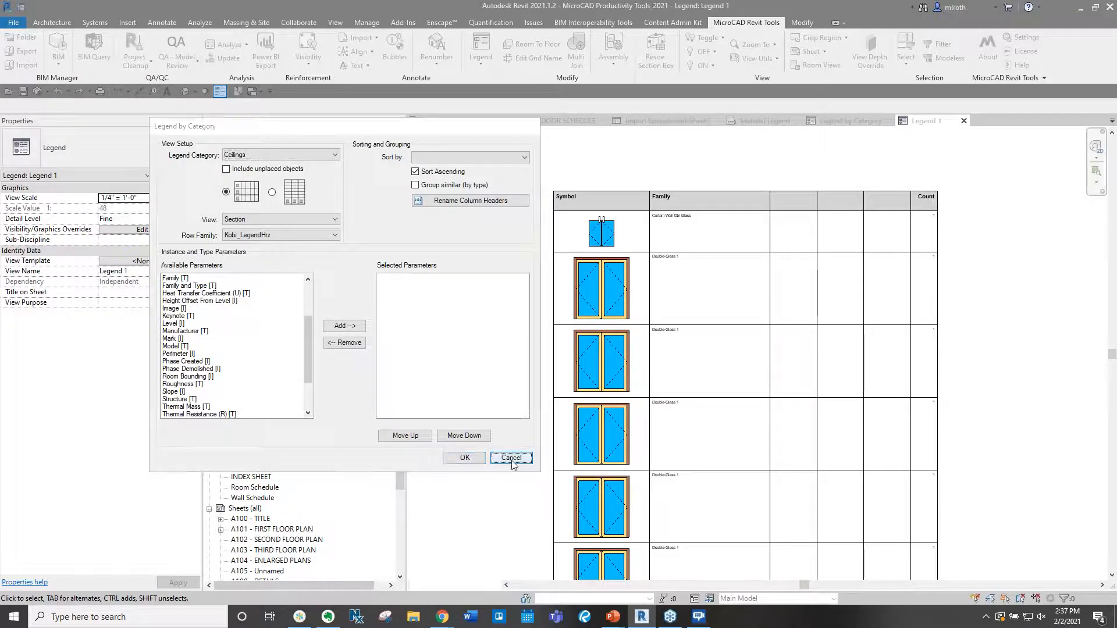
Return to the Level 1 - Floor Plan Demostr. view and try Room To Floor without a room selected.
double_click(294, 163)
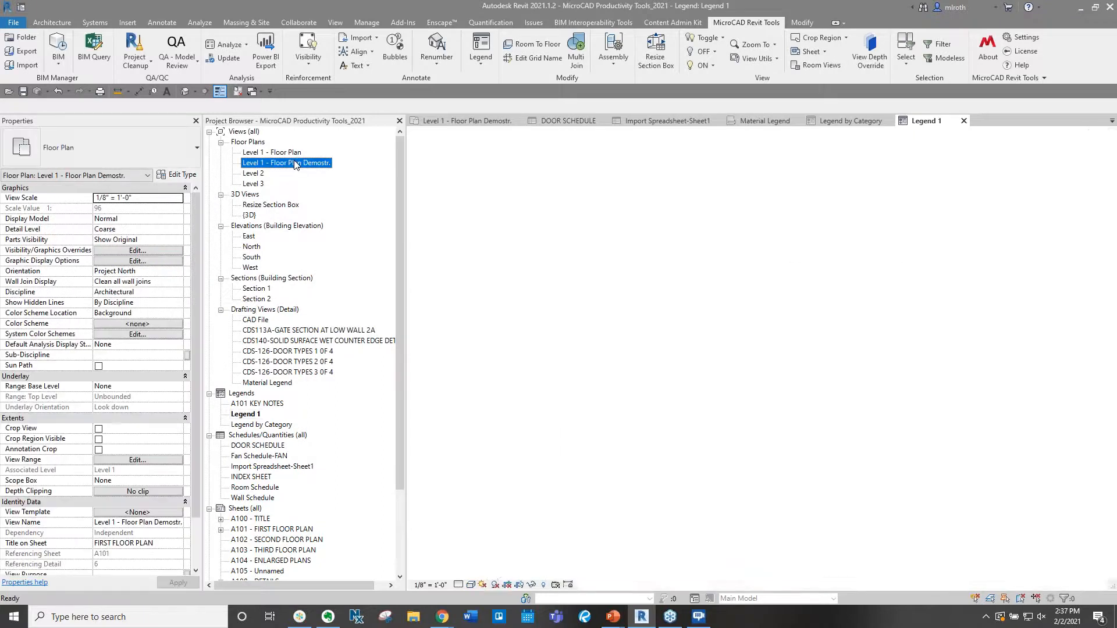
middle_click_drag(890, 264, 730, 282)
scroll(733, 281, "down", 1)
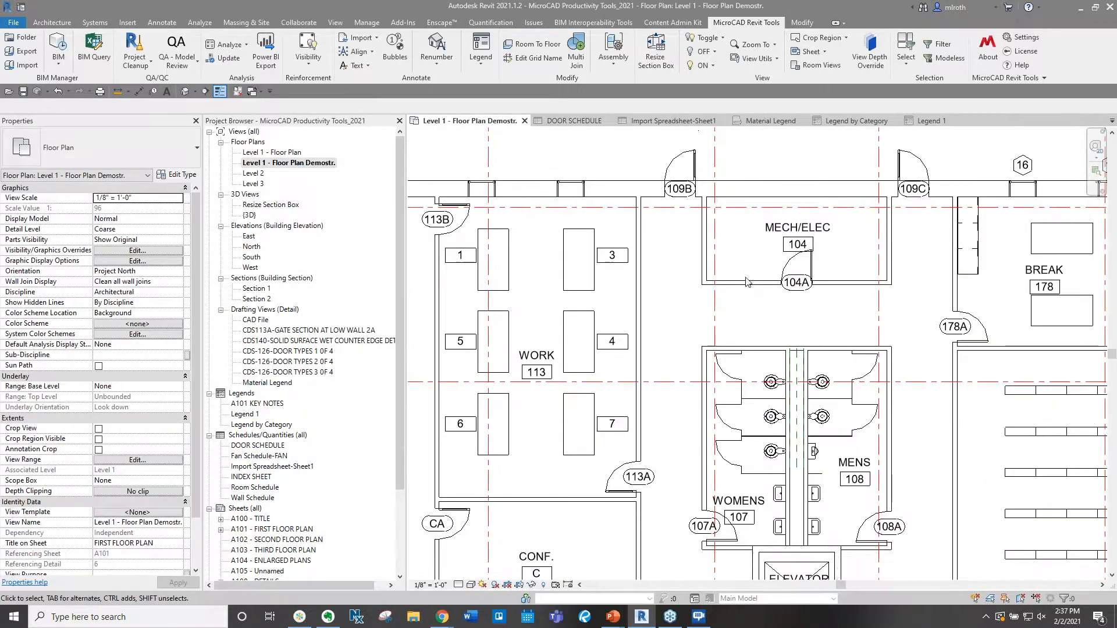
middle_click_drag(785, 229, 663, 218)
left_click(536, 49)
left_click(655, 347)
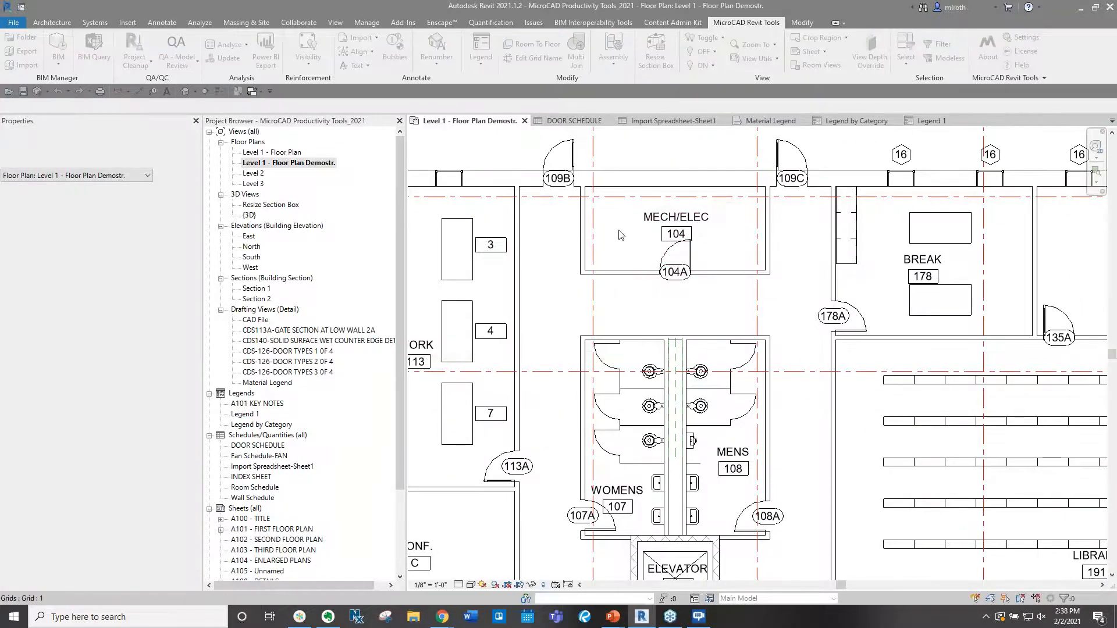
Create a Blue Carpet floor from the MECH/ELEC room 104 with Room To Floor, on Level 1 with an offset of .5 and Finish boundary.
left_click(621, 235)
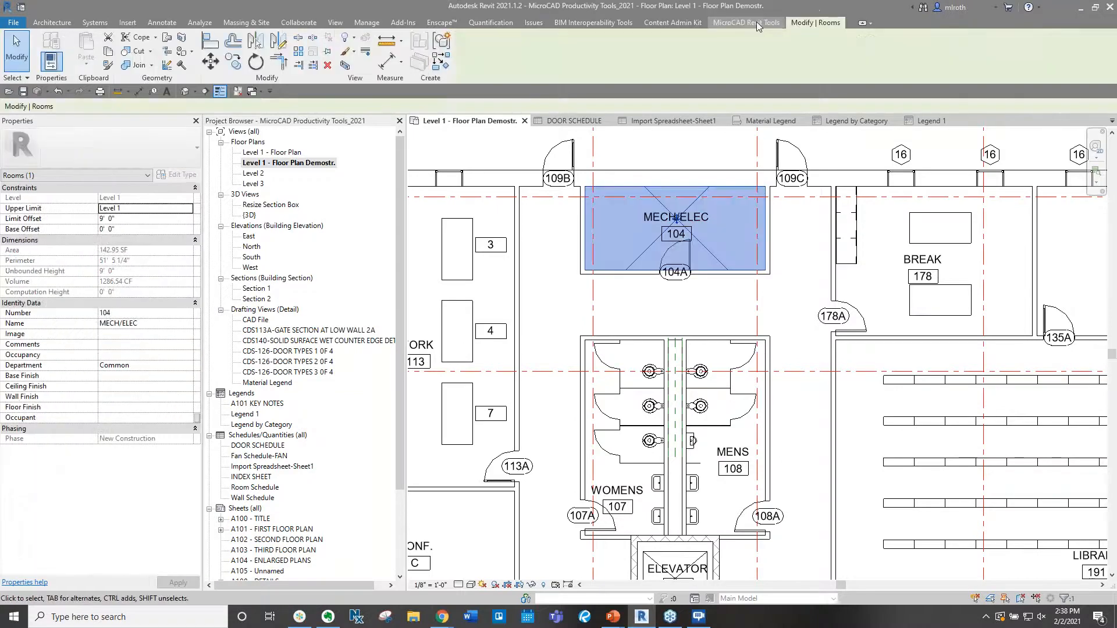
left_click(552, 48)
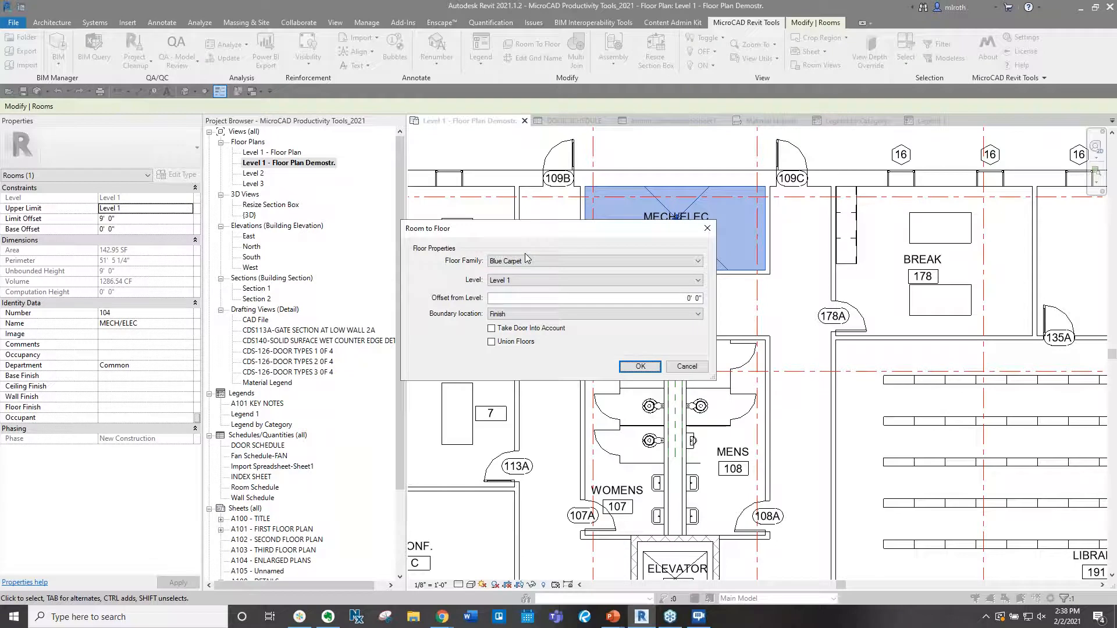
left_click(529, 260)
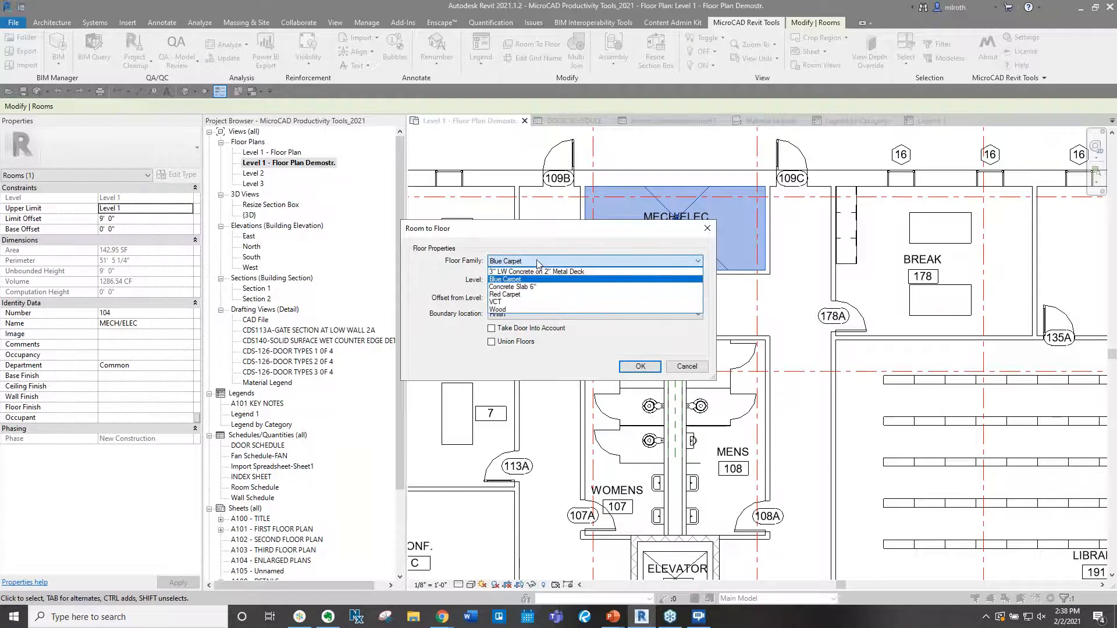
left_click(536, 263)
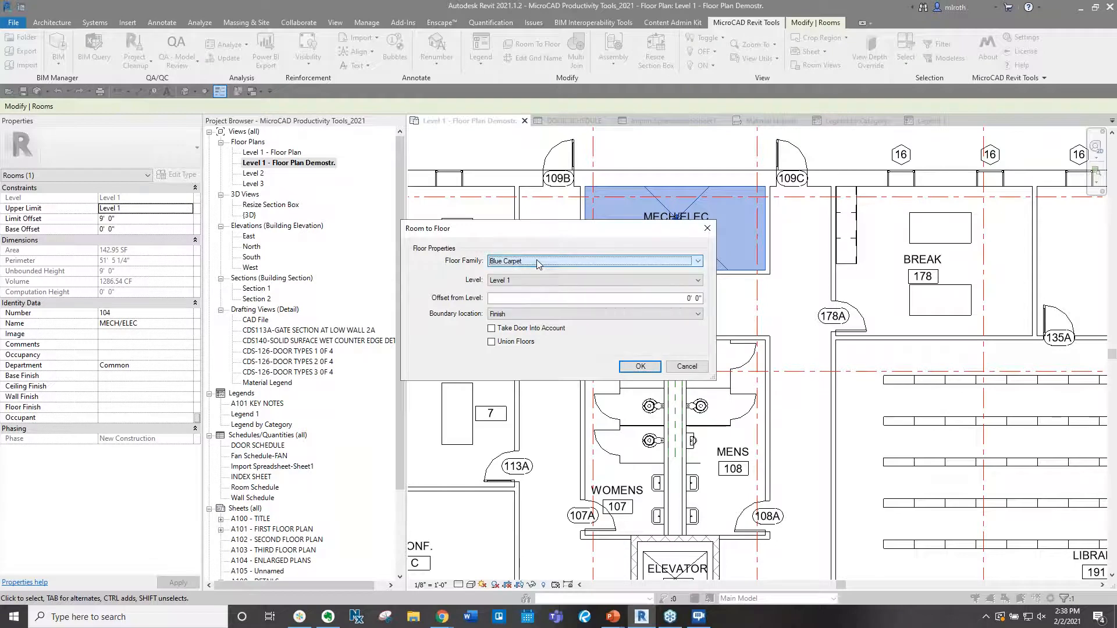
left_click(700, 298)
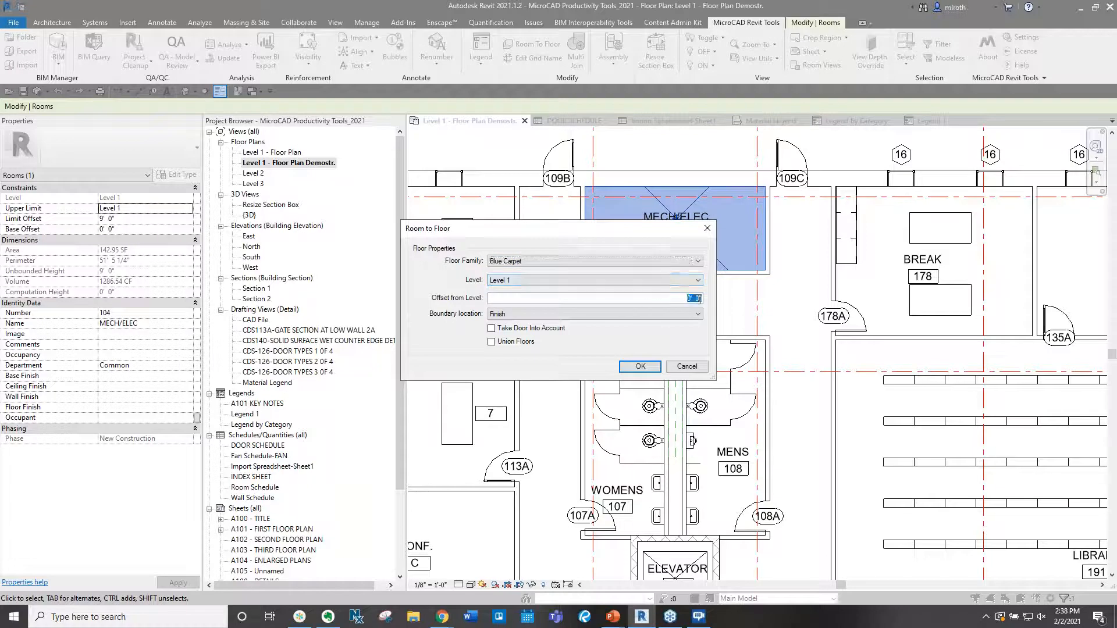
left_click(700, 298)
type(".5")
left_click(640, 366)
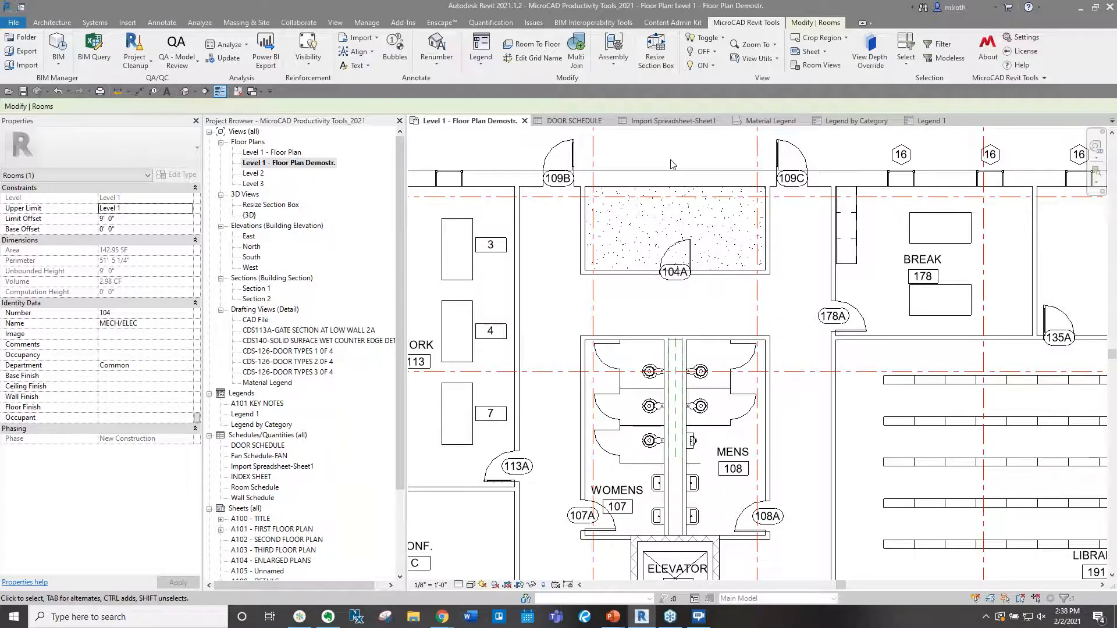
Examine the names of grids A through H in Edit Grid Name, cancel without renaming and clear the selection.
left_click(532, 58)
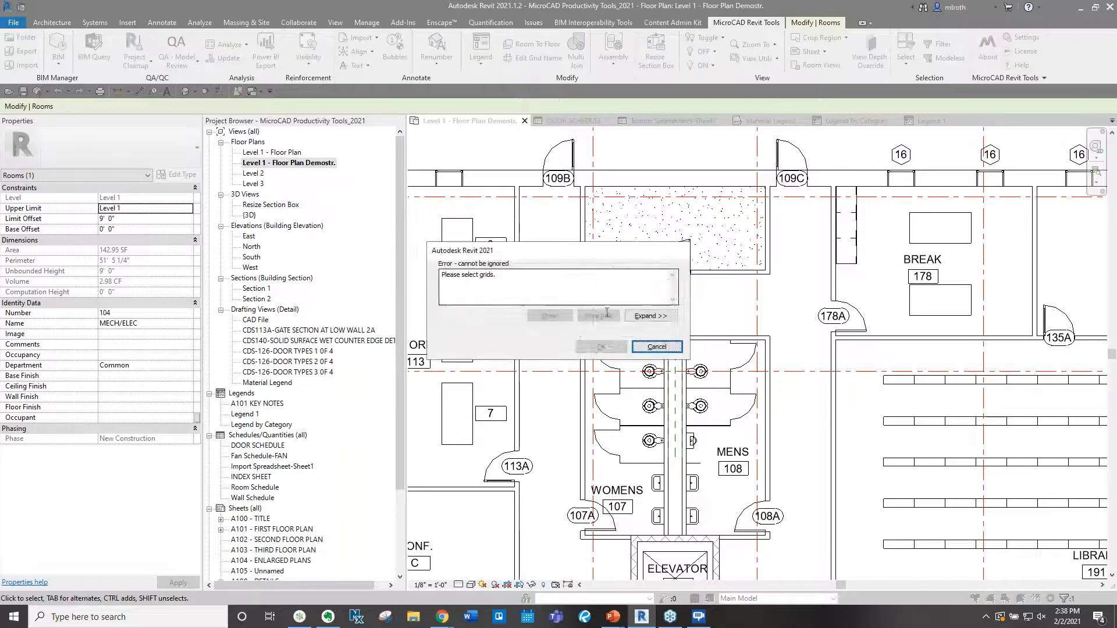
key("Escape")
scroll(692, 321, "down", 5)
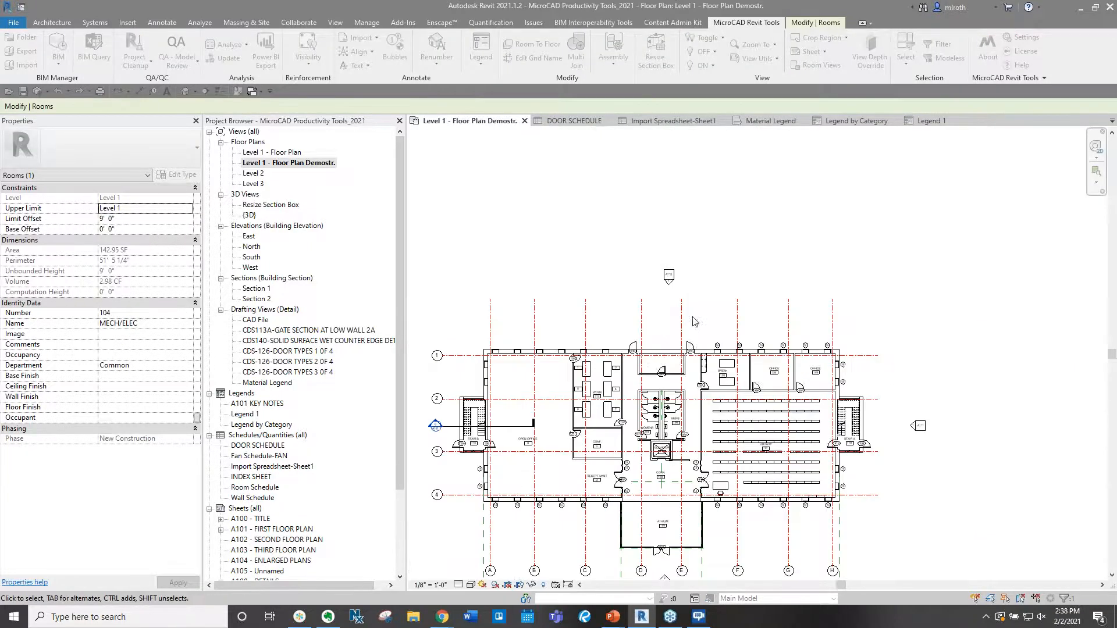
left_click_drag(857, 327, 479, 313)
left_click(521, 60)
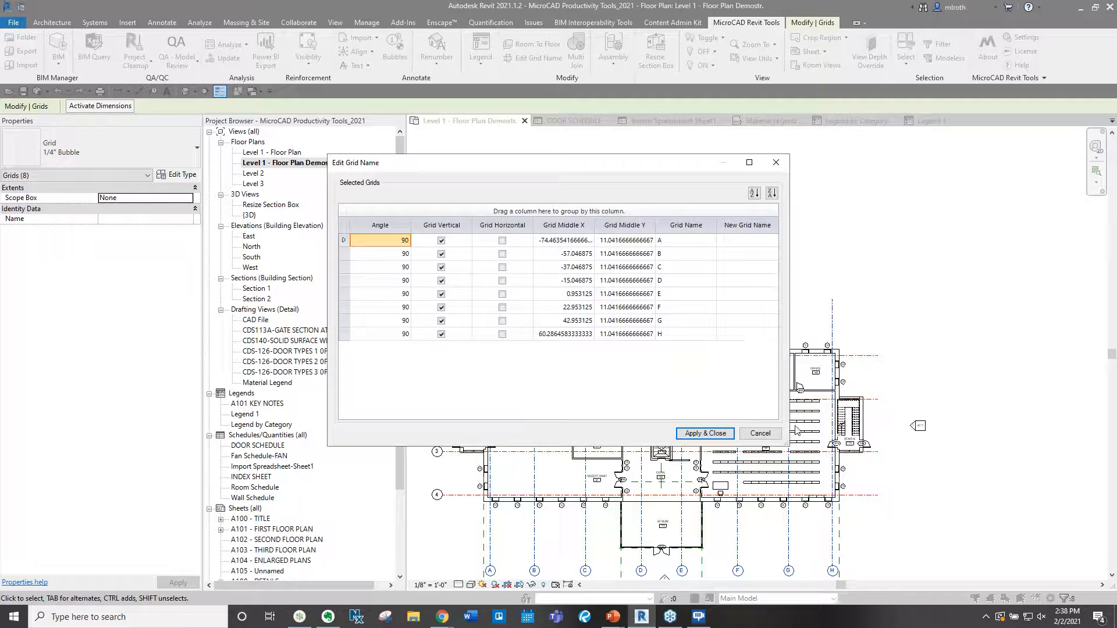
left_click(760, 433)
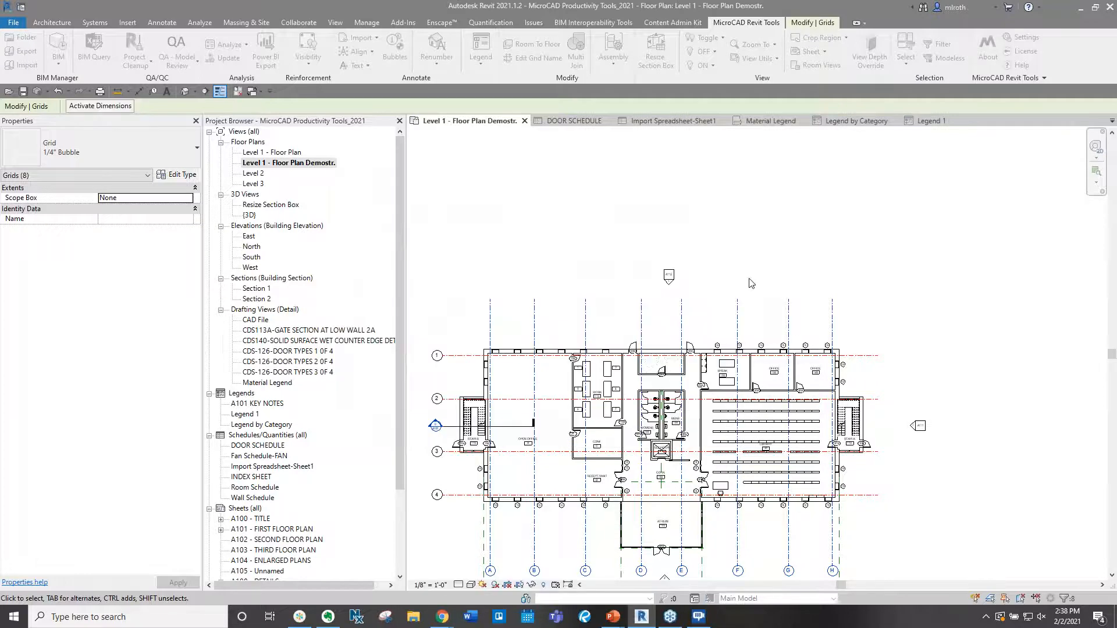
left_click(783, 292)
left_click(620, 70)
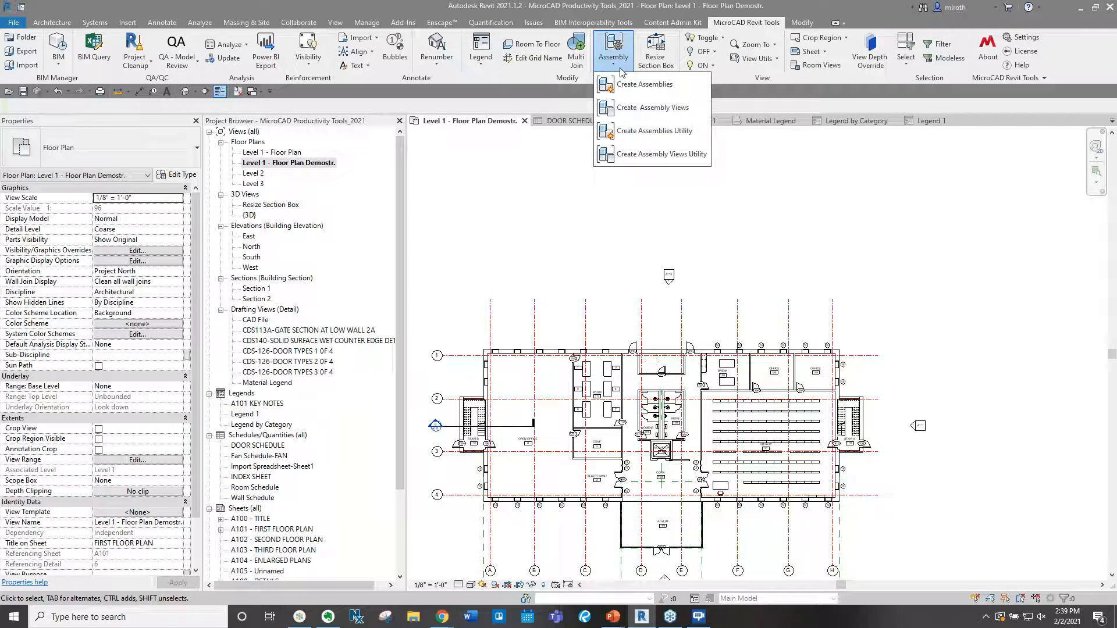
Open the Resize Section Box 3D view and fit its section box to the Level 2 floor plan view with Resize Section Box.
left_click(674, 246)
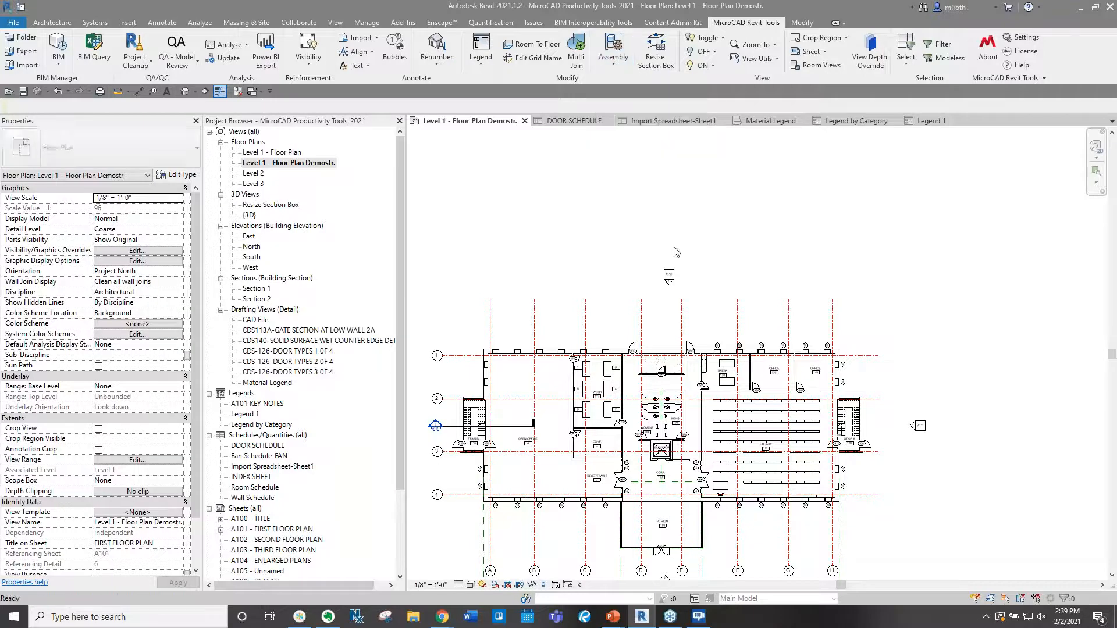
double_click(271, 204)
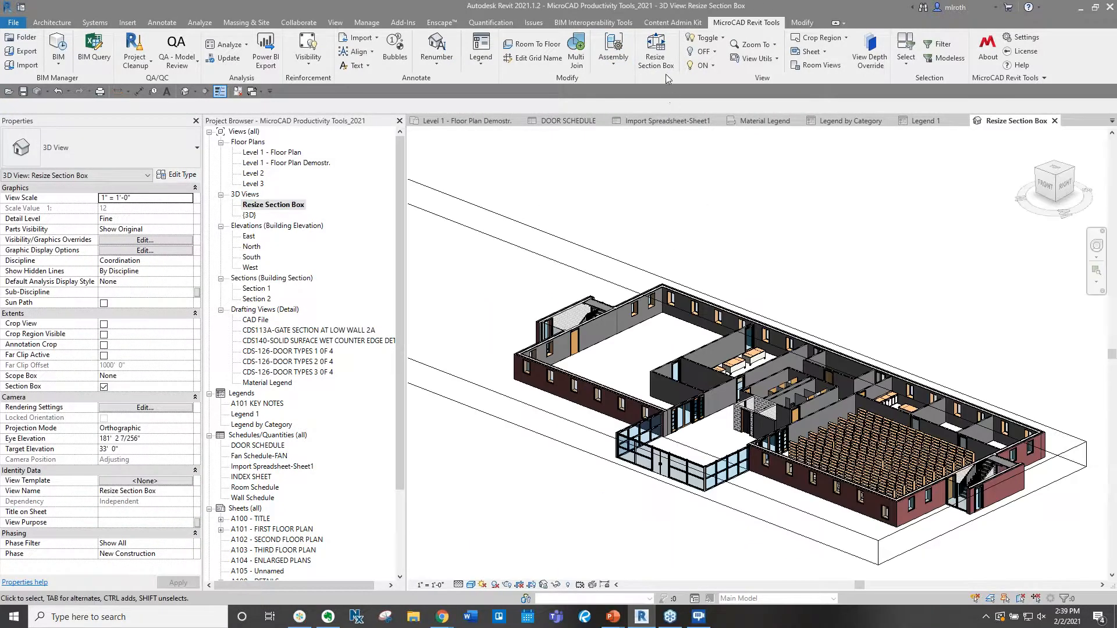
left_click(666, 68)
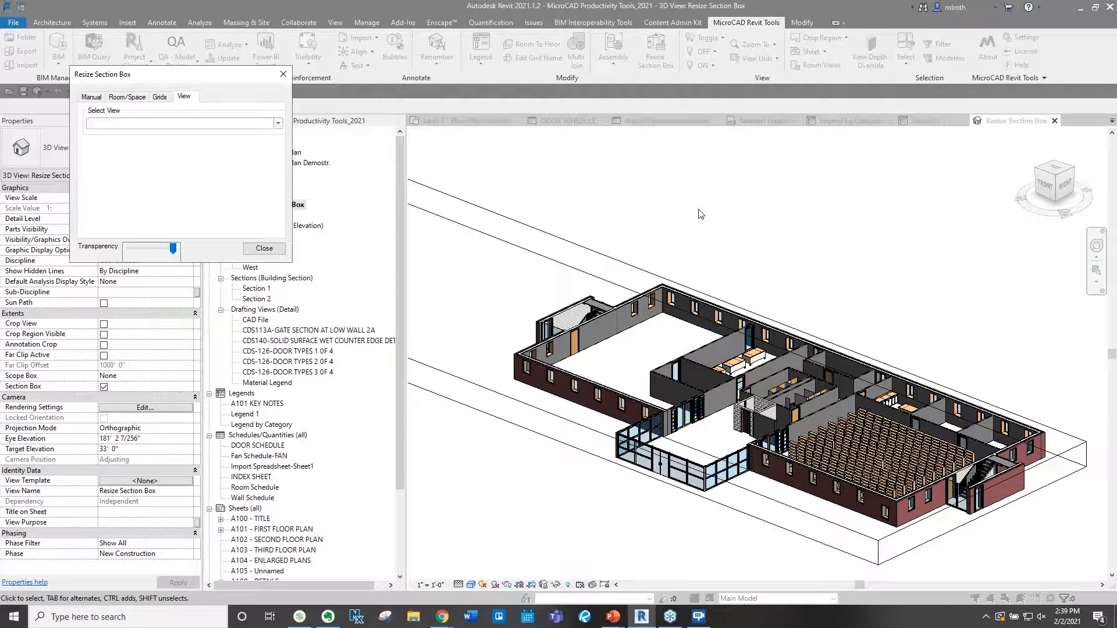
left_click(138, 100)
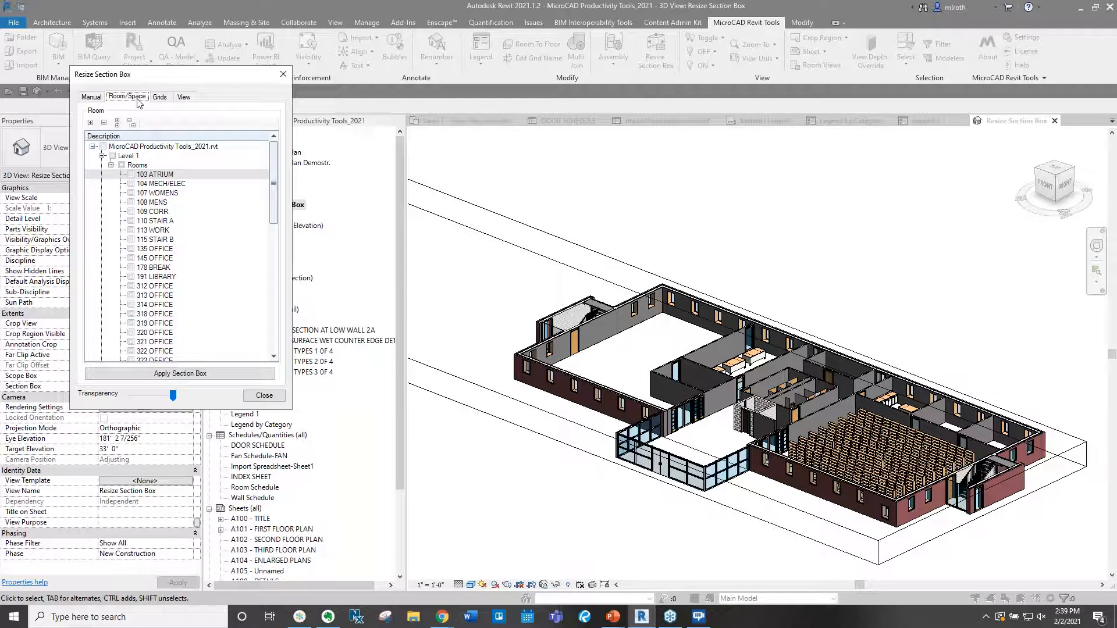
left_click(184, 96)
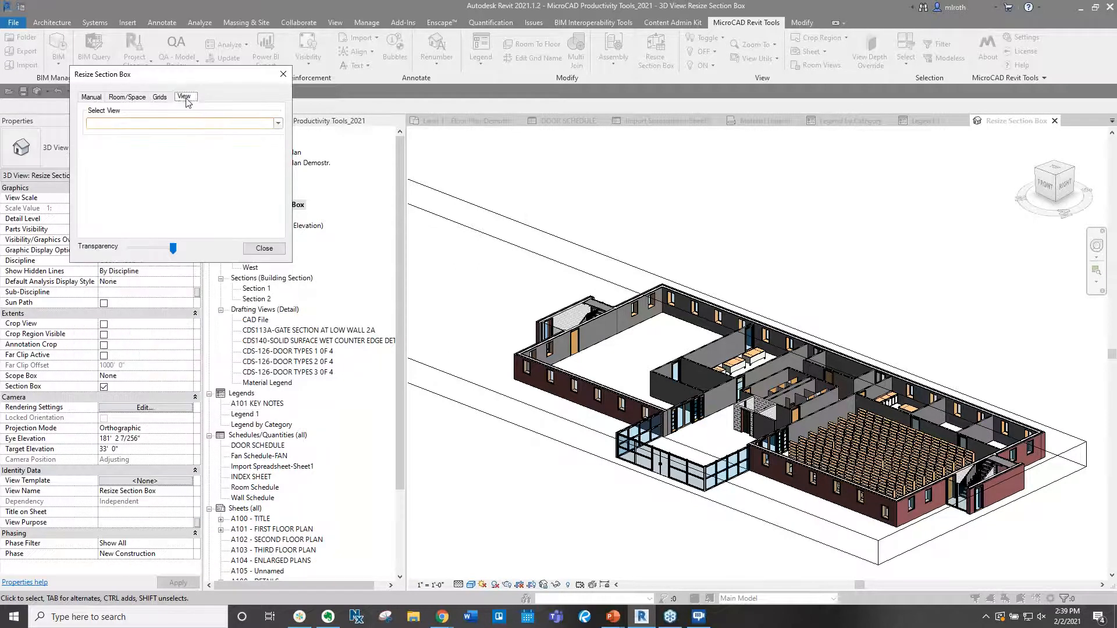
left_click(191, 124)
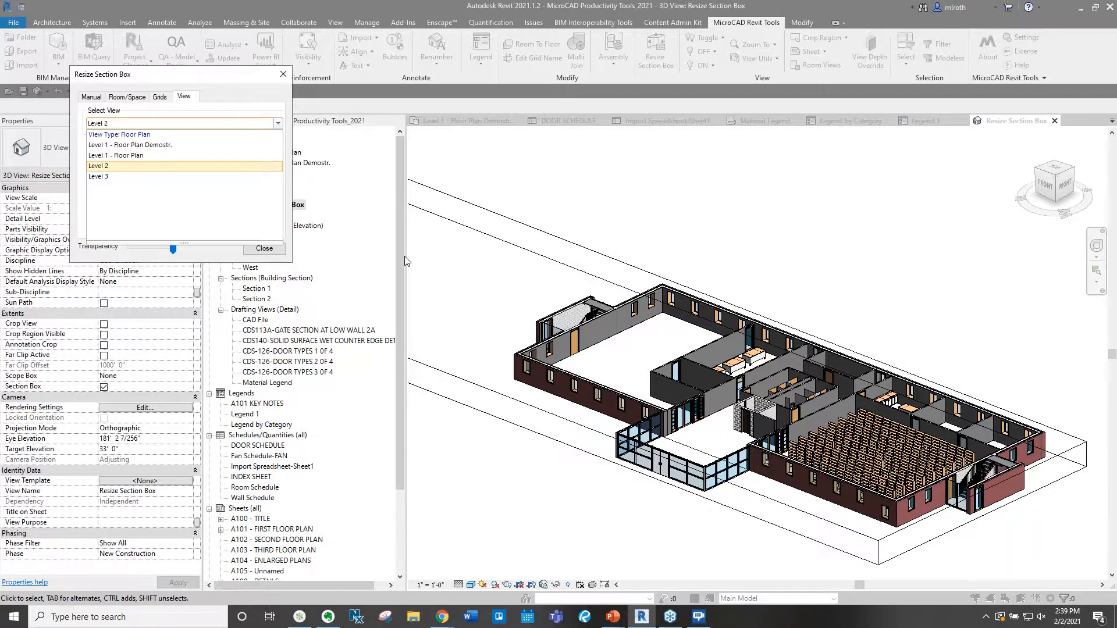
left_click(172, 167)
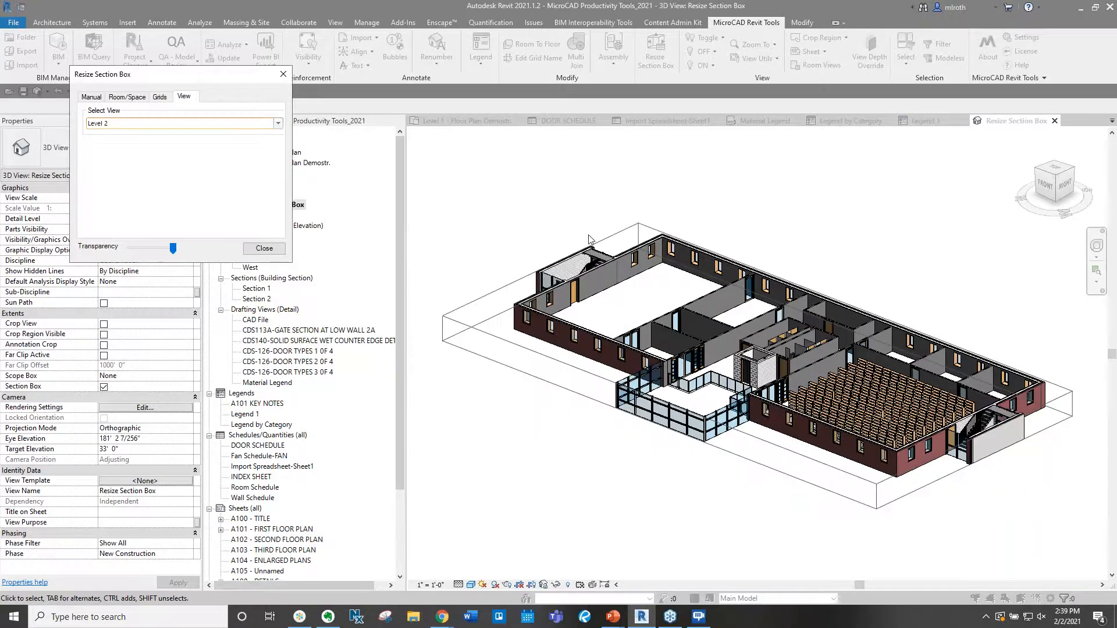
Resize the section box to rooms 107 WOMENS and 108 MENS, and switch the view's section box off.
left_click(127, 96)
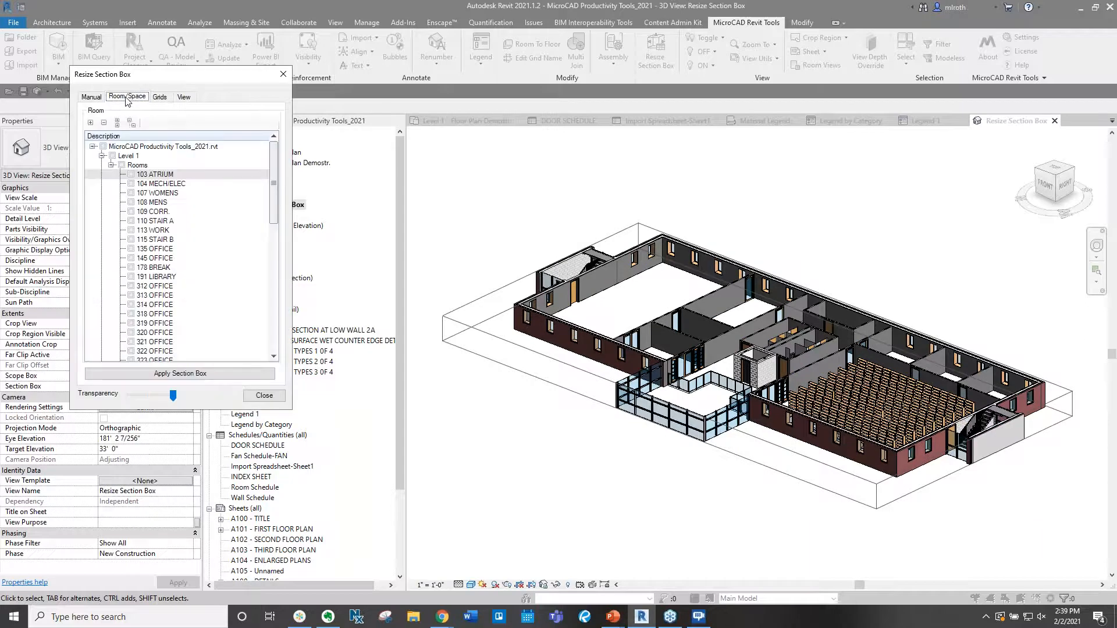
left_click(131, 192)
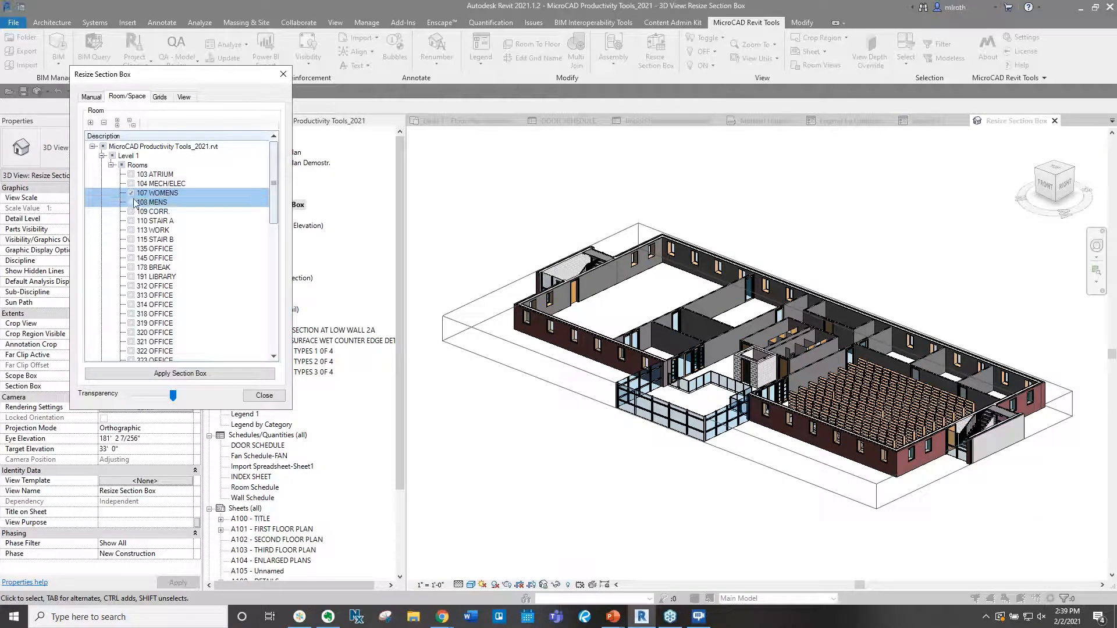
left_click(131, 202)
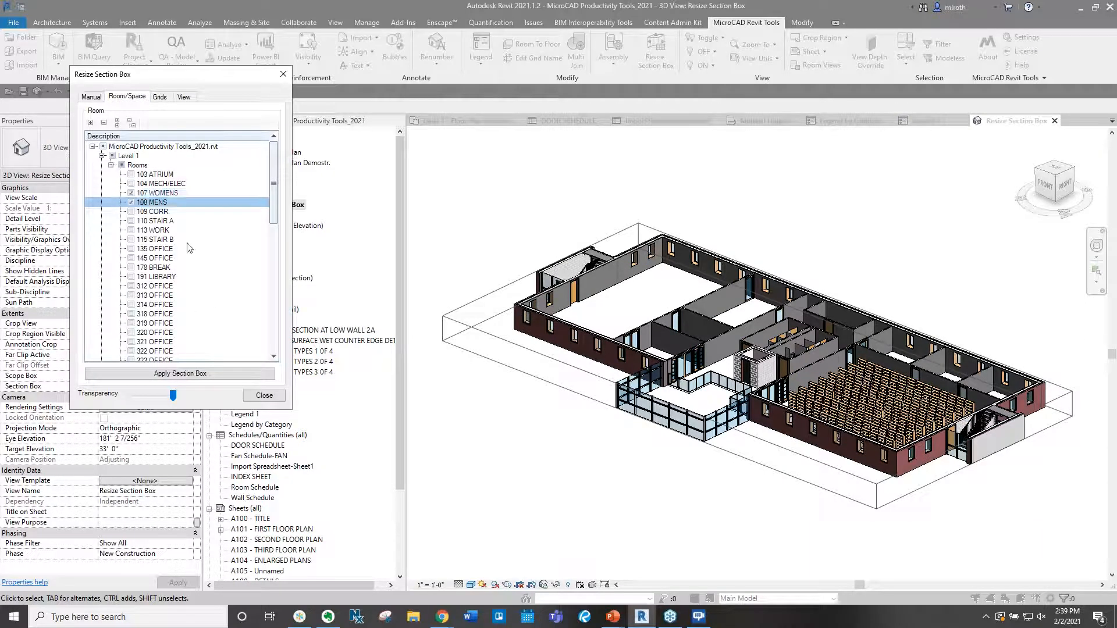
left_click(196, 375)
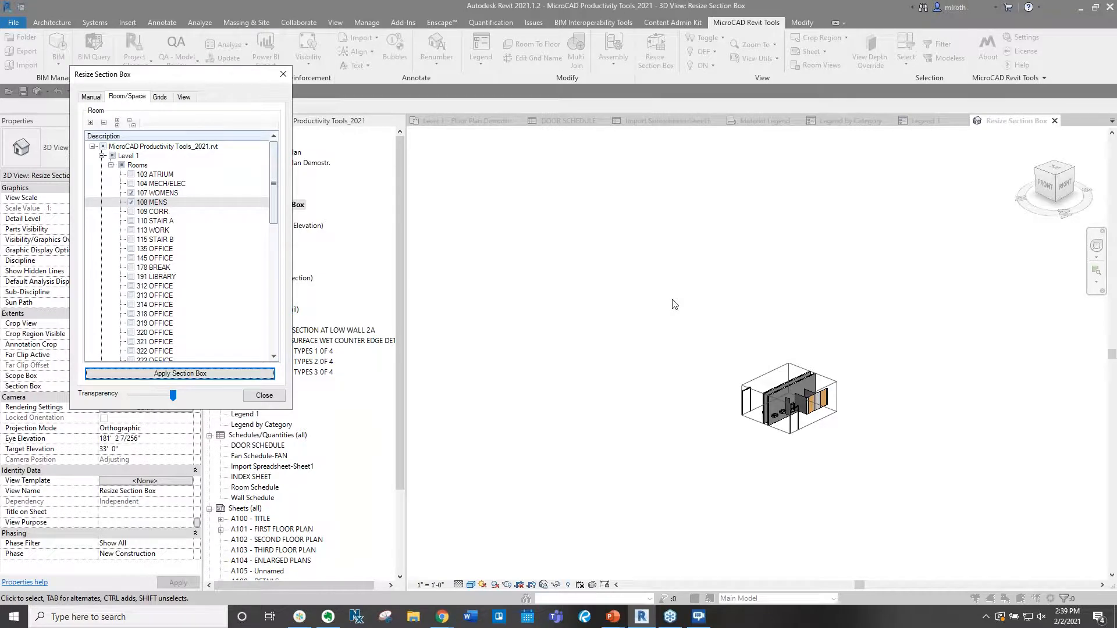
left_click(264, 397)
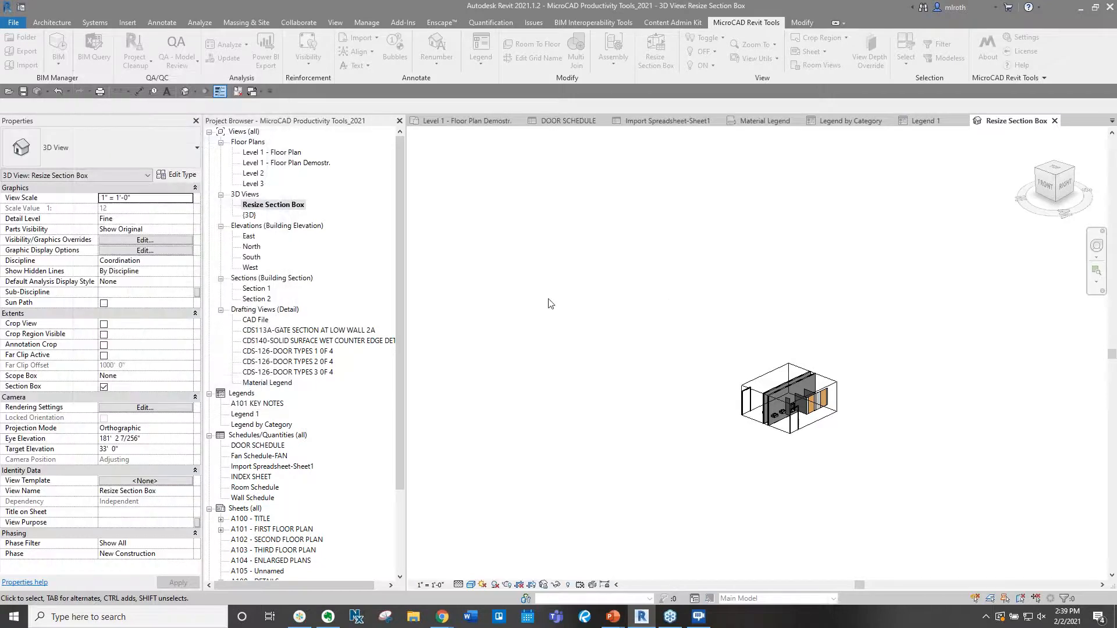
left_click(104, 387)
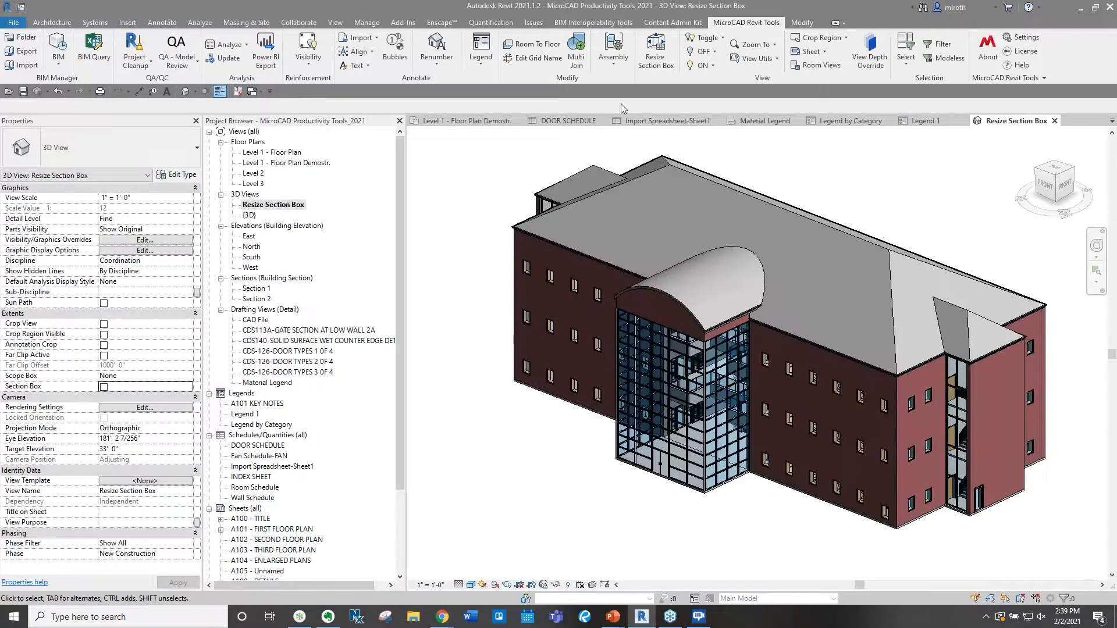
Hide the Wall category in the 3D view with the MicroCAD OFF tool.
left_click(721, 40)
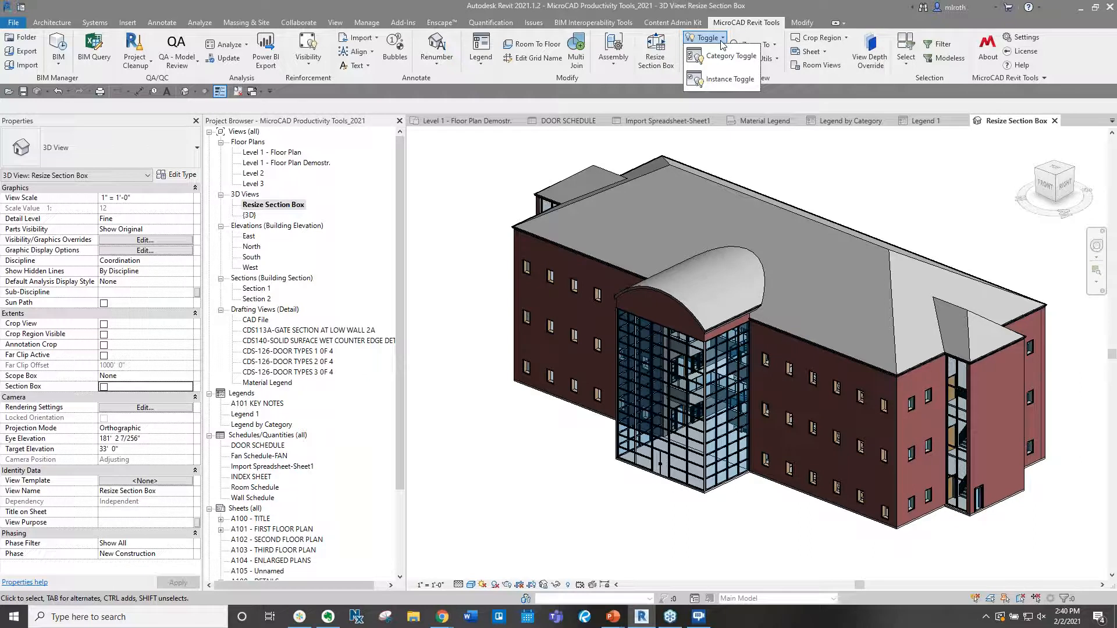
left_click(714, 53)
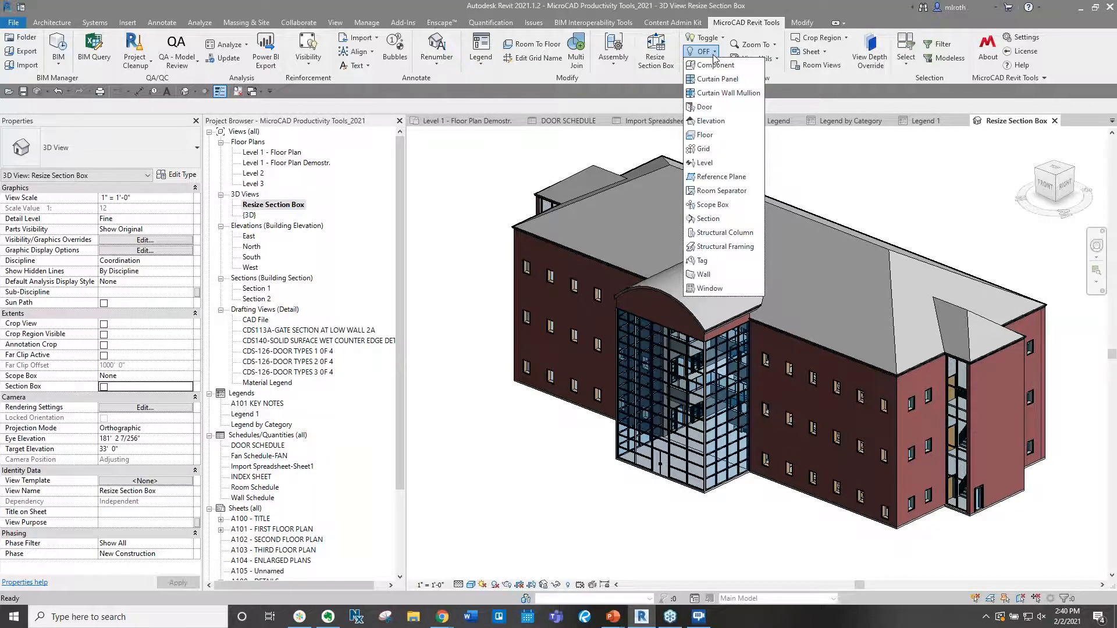
left_click(709, 288)
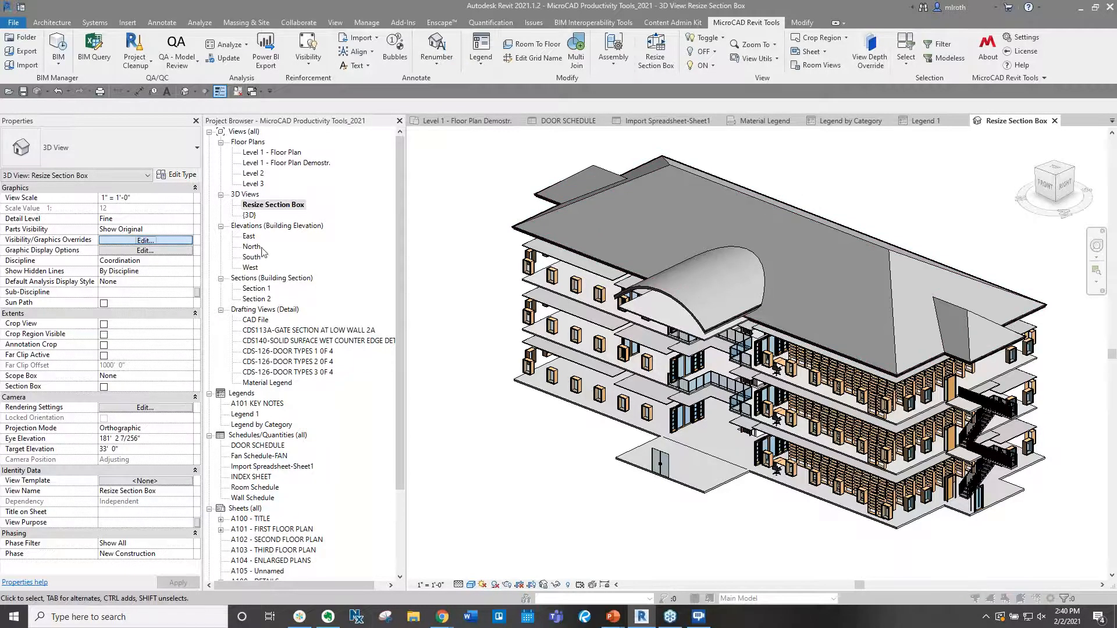
Restore the Walls category in the view's Visibility/Graphic Overrides and apply the MicroCAD ON tool to Wall.
key("v")
key("g")
scroll(465, 300, "down", 1)
left_click(329, 396)
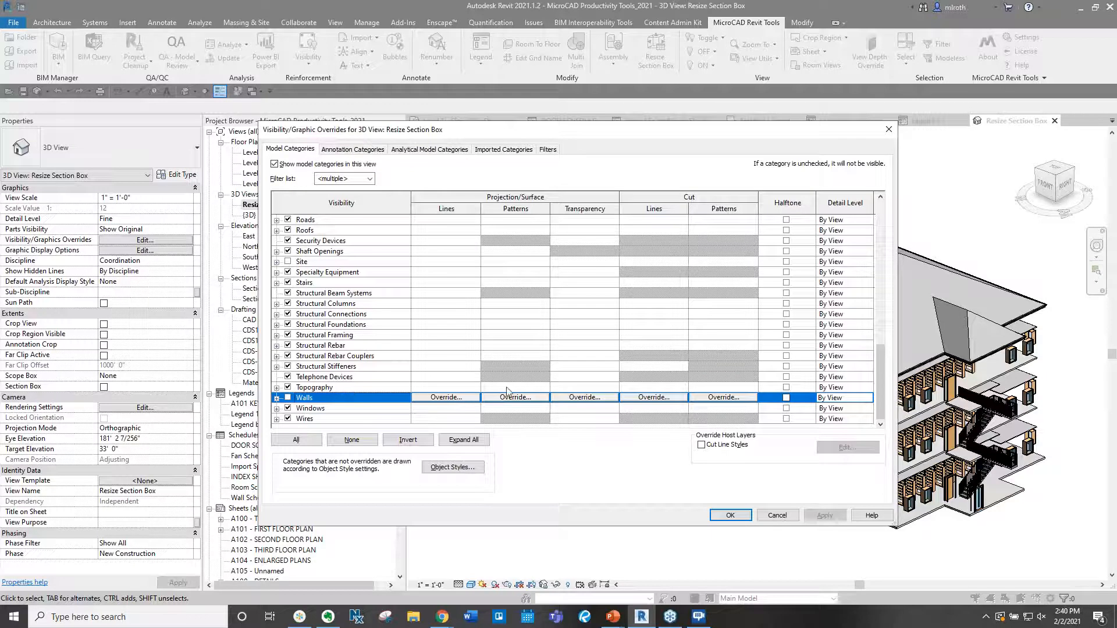
left_click(288, 398)
left_click(731, 515)
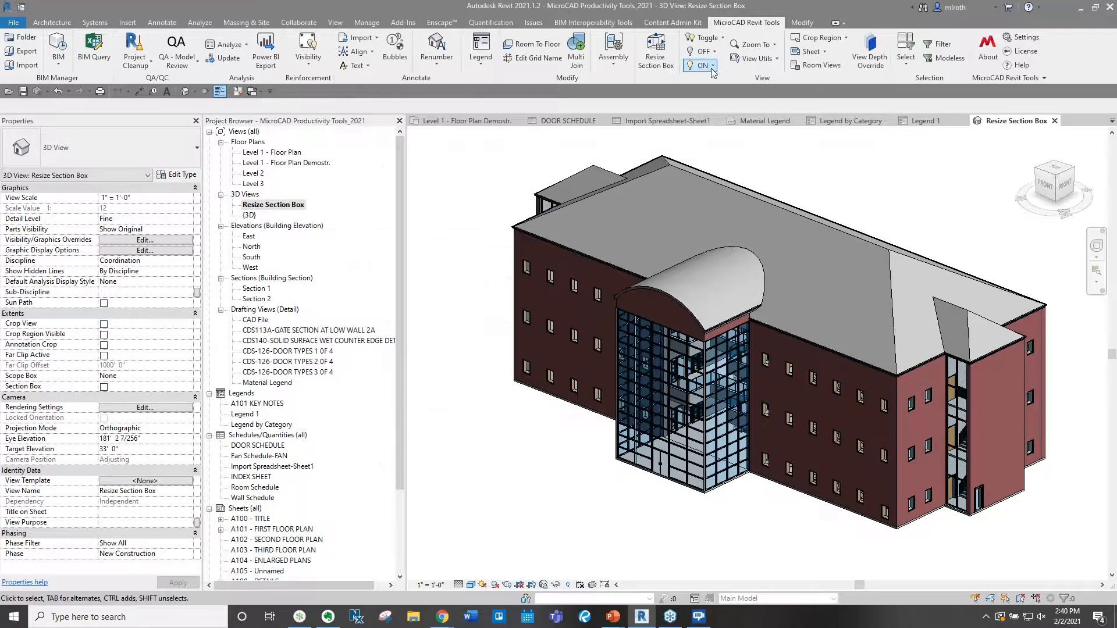
left_click(712, 66)
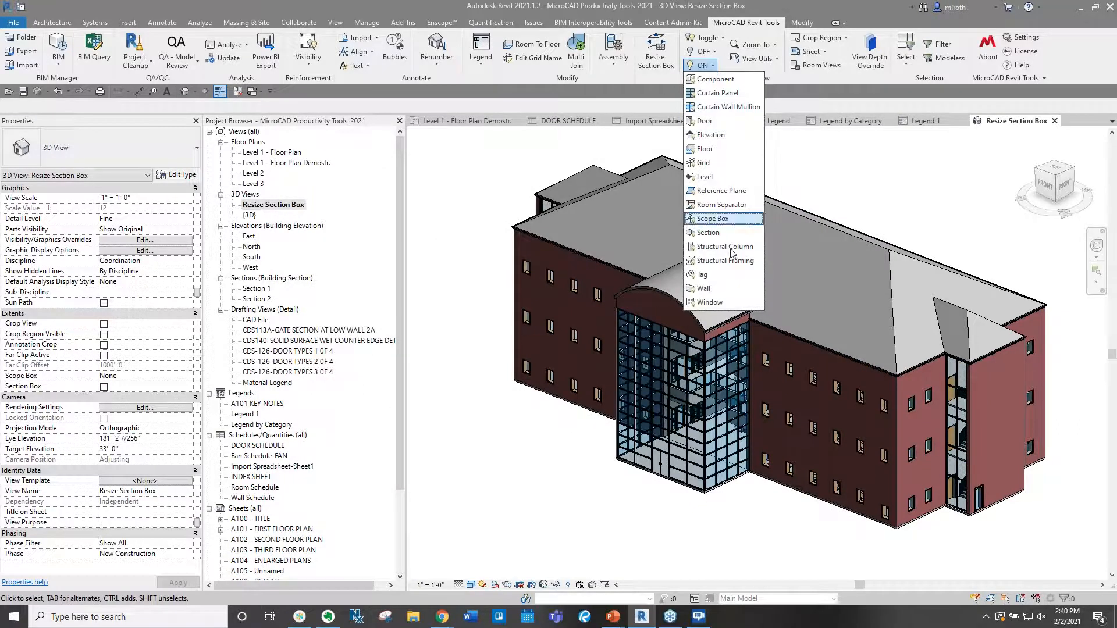
left_click(705, 288)
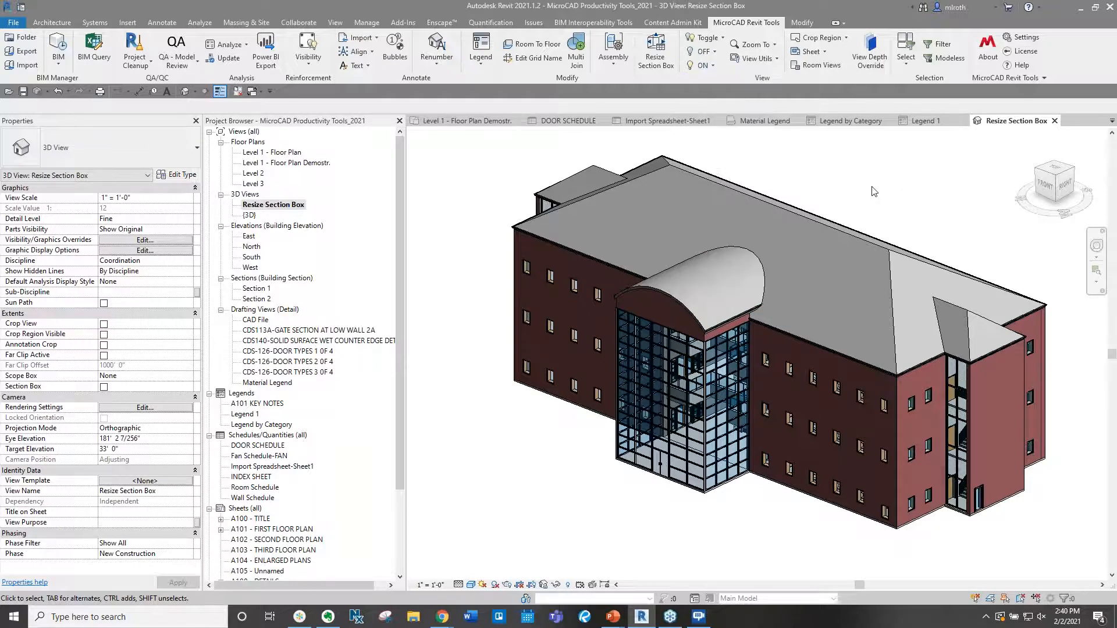
Resize the 3D view's section box to the extents of the Level 1 - Floor Plan Demostr. view.
left_click(775, 45)
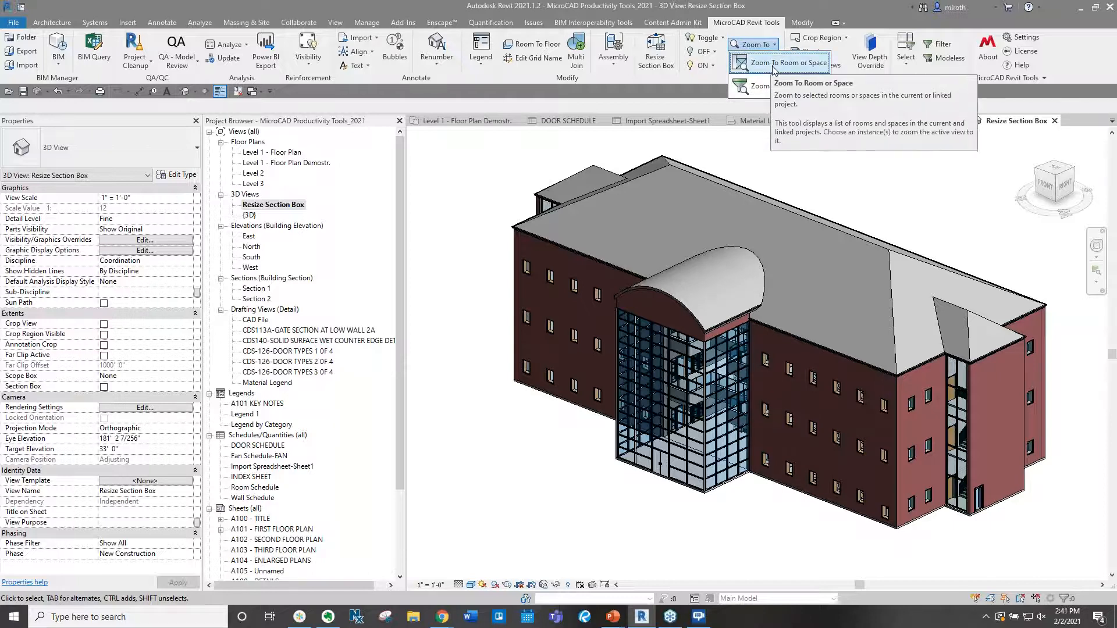
left_click(656, 53)
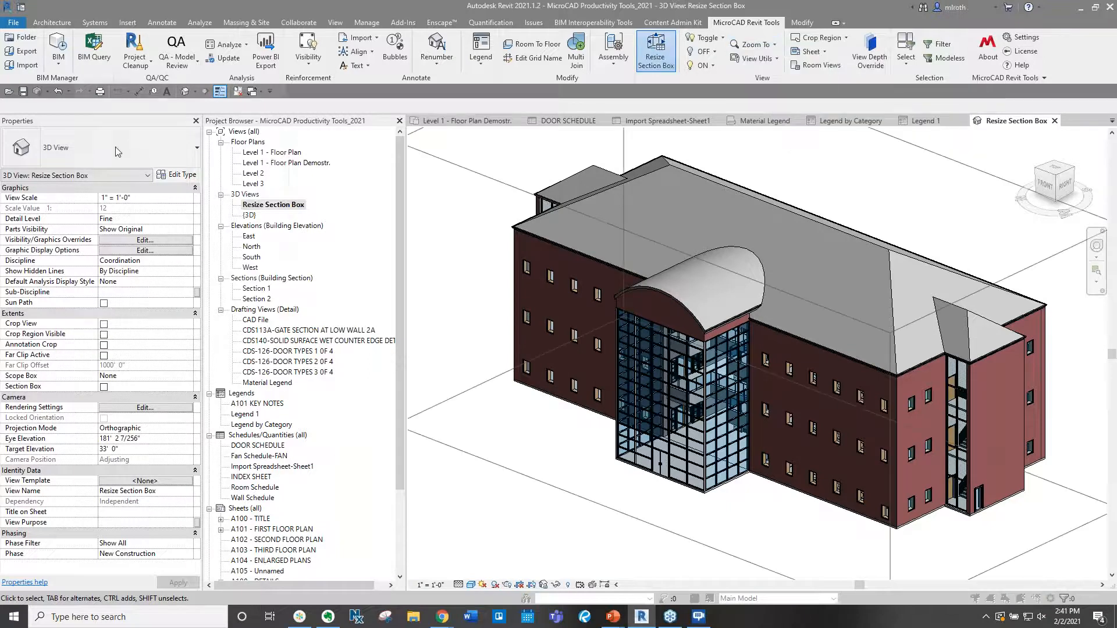
left_click(127, 97)
left_click(184, 97)
left_click(278, 123)
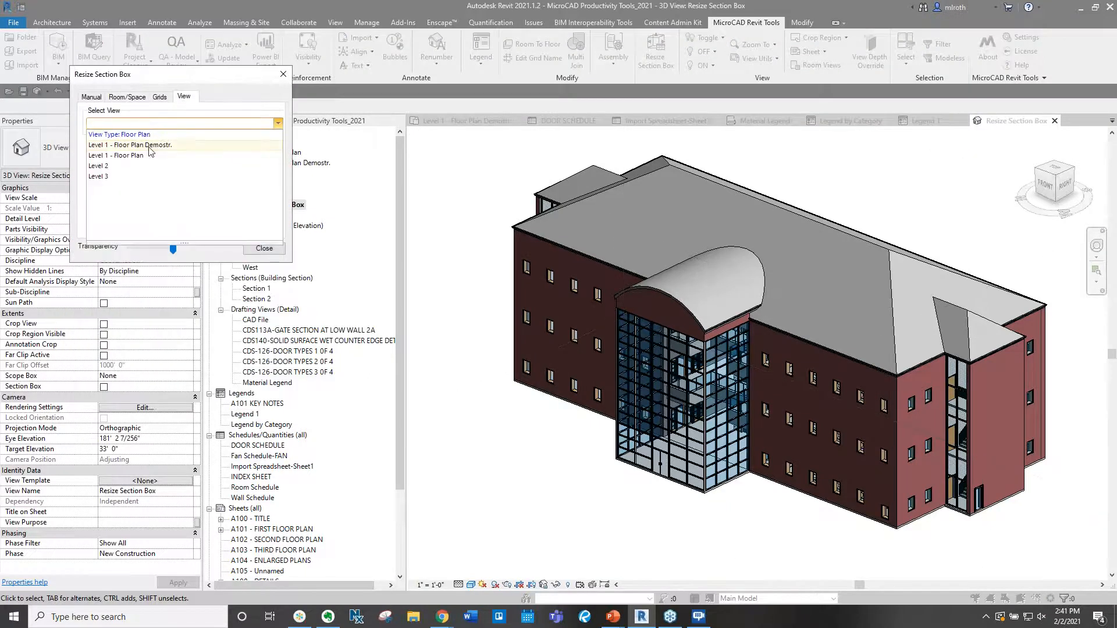
left_click(199, 145)
left_click(264, 248)
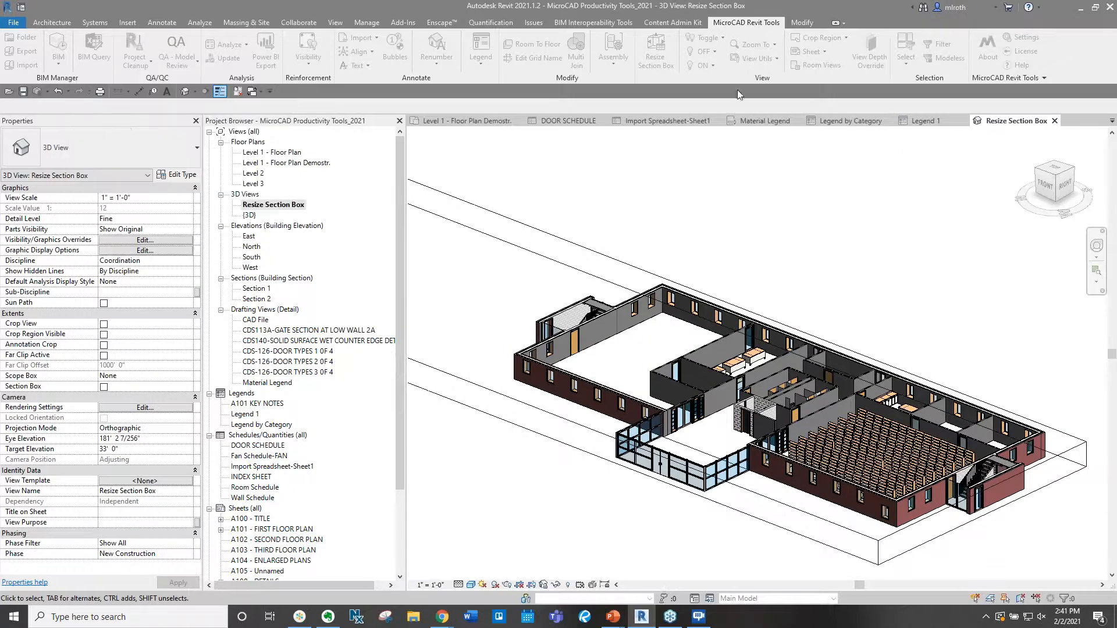
Zoom the 3D view to room 103 ATRIUM with Zoom To Room or Space.
left_click(756, 44)
left_click(771, 77)
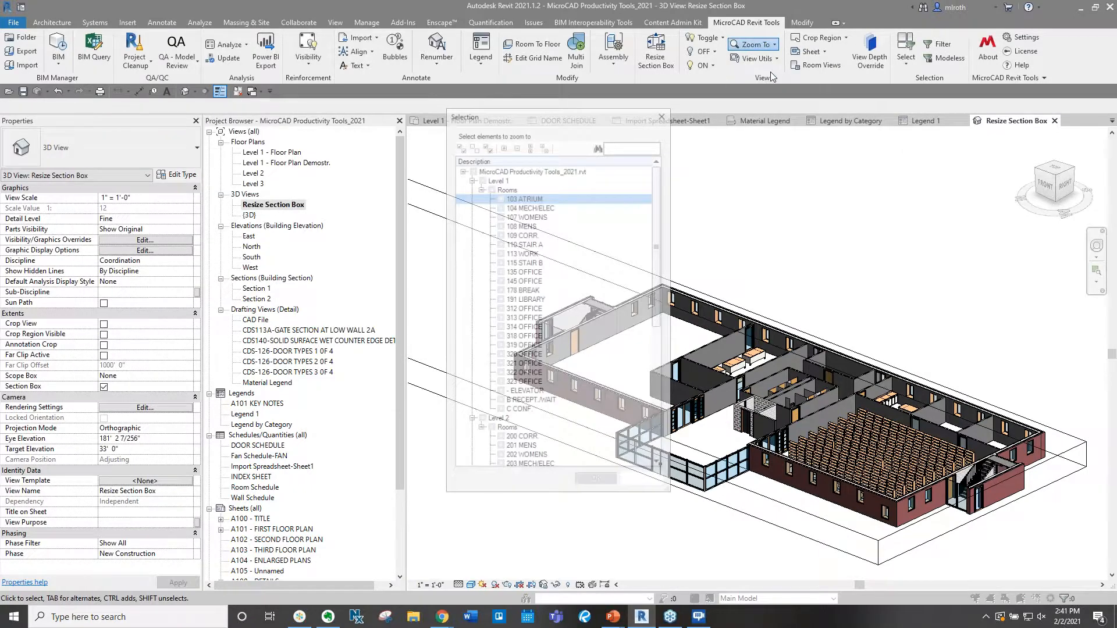
left_click(500, 197)
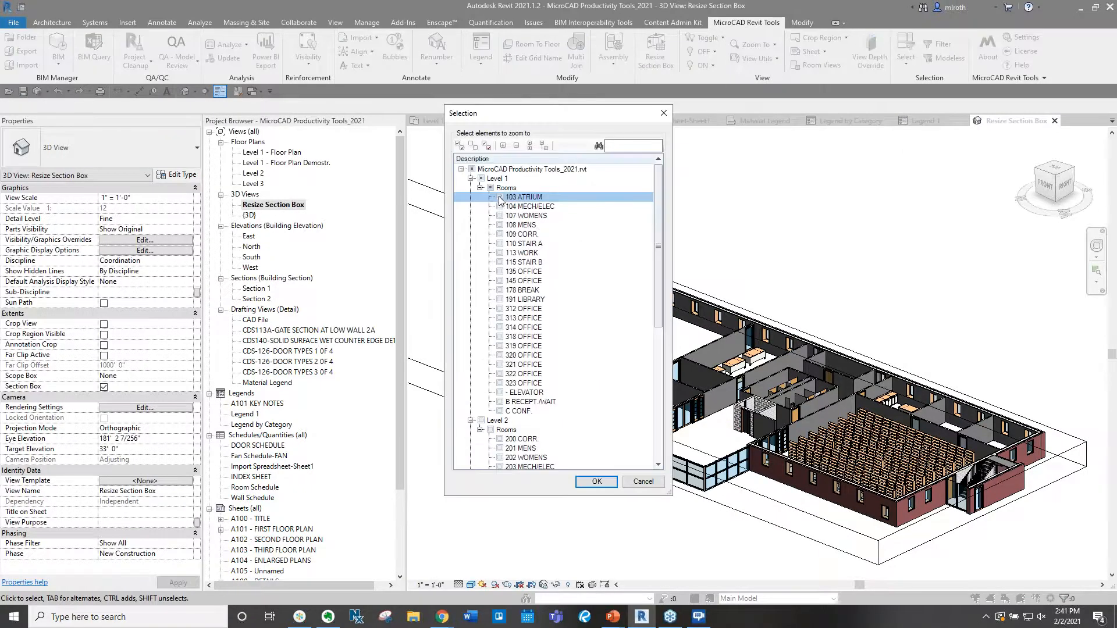
left_click(603, 483)
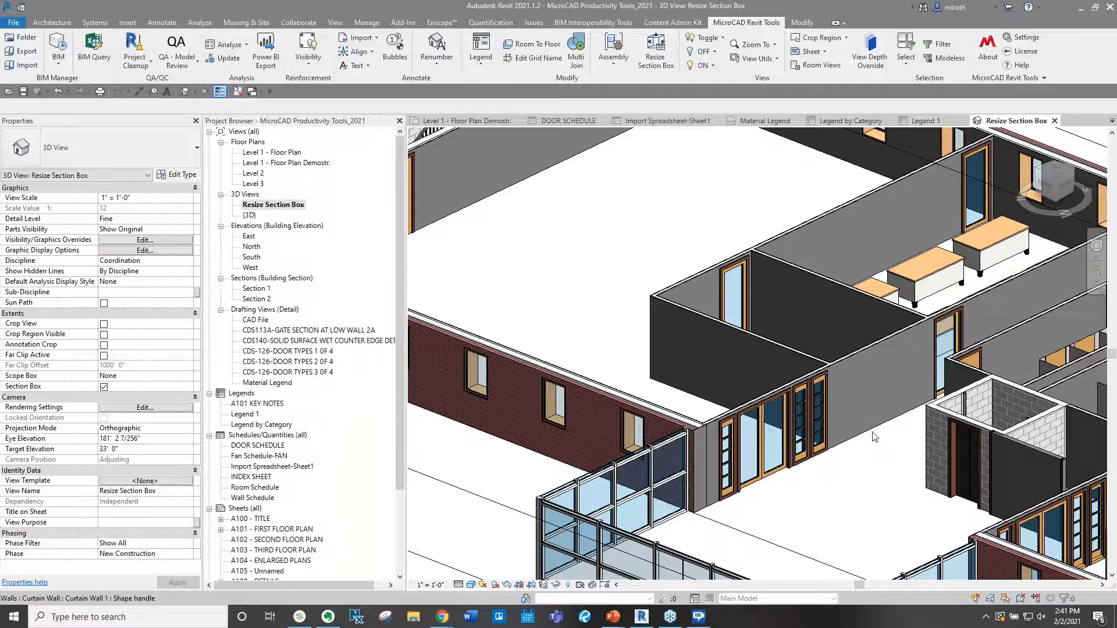
Preview the drafting views in View Lookup and open the CDS113A-GATE SECTION AT LOW WALL 2A view.
left_click(773, 59)
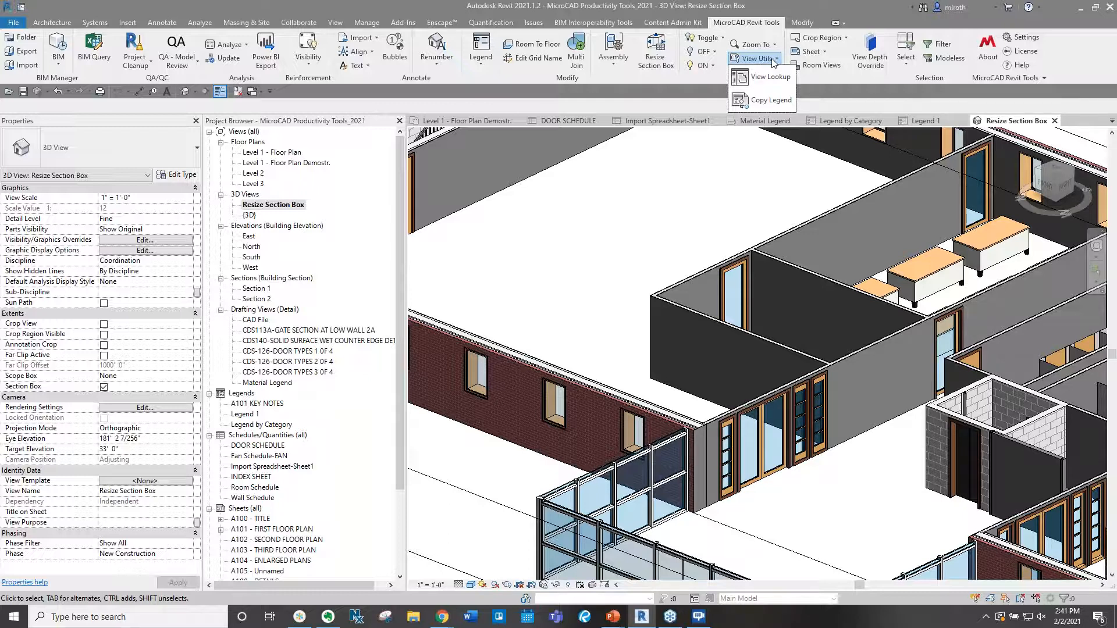
left_click(776, 83)
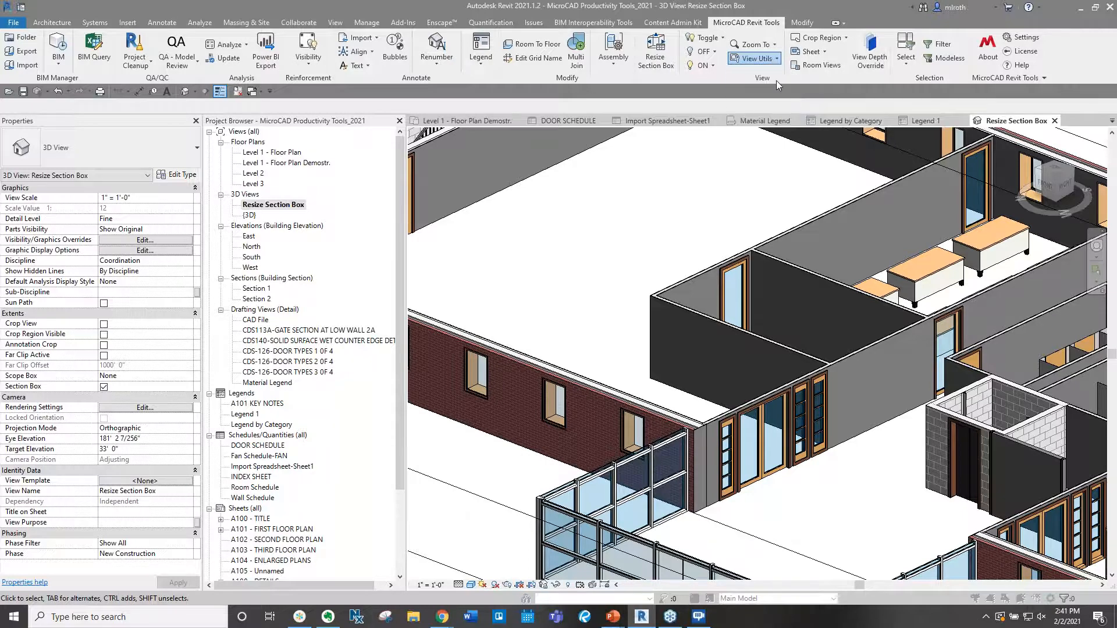
left_click_drag(539, 104, 539, 96)
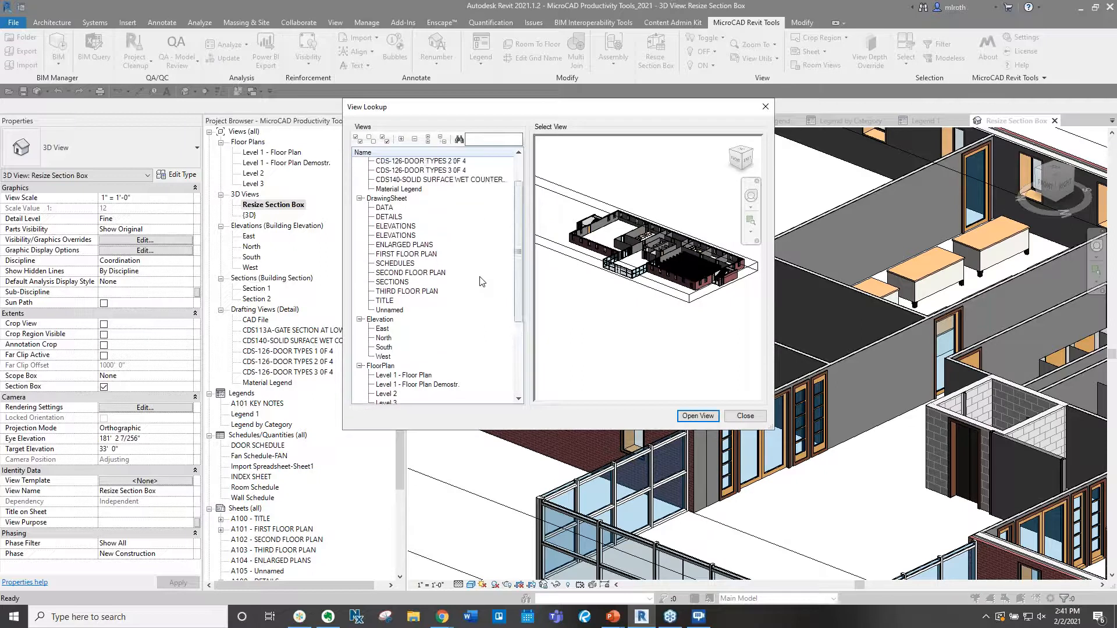
scroll(480, 281, "up", 1)
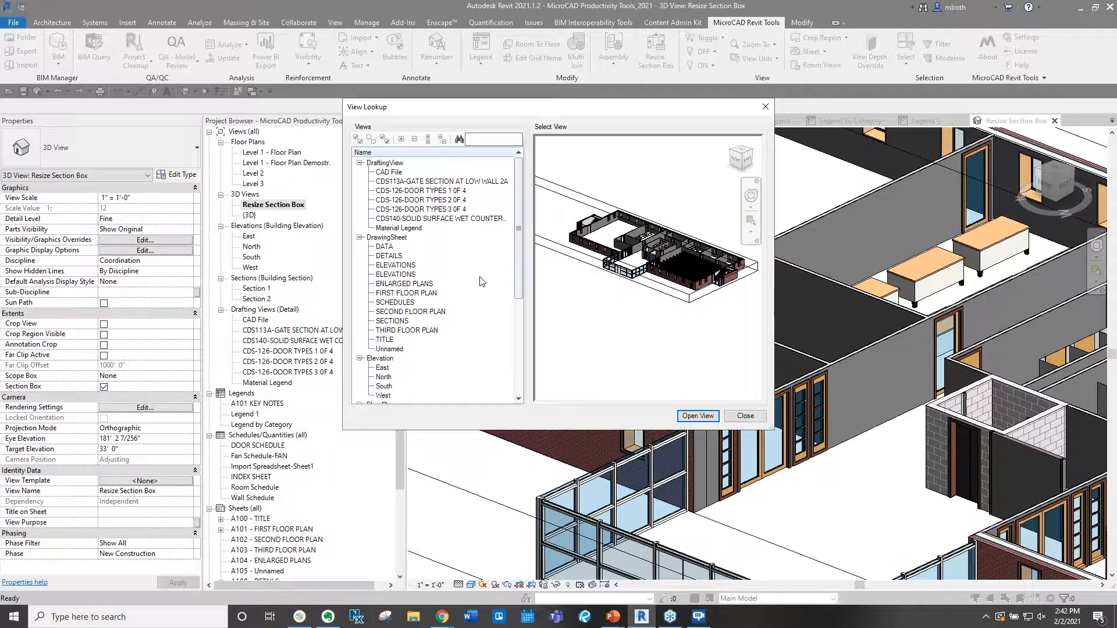
left_click(388, 172)
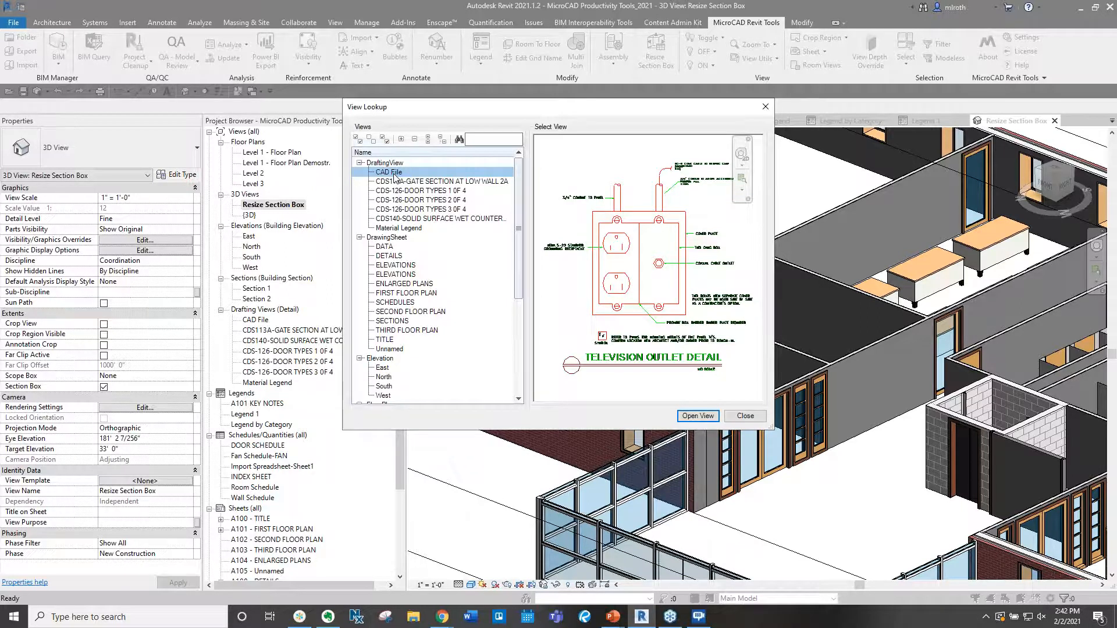
left_click(424, 182)
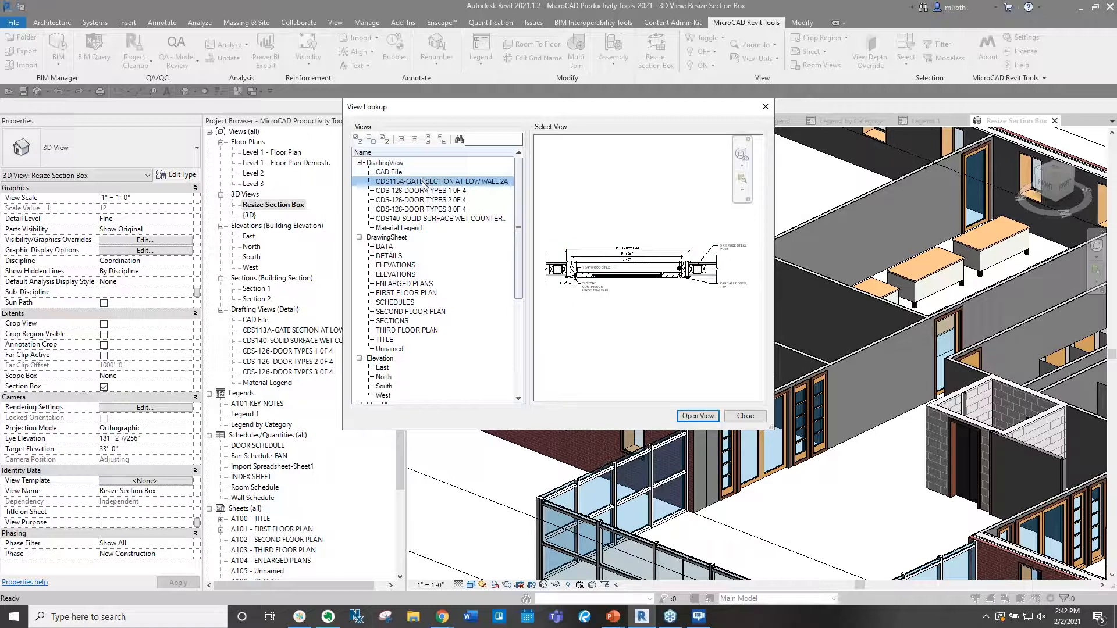
left_click(423, 192)
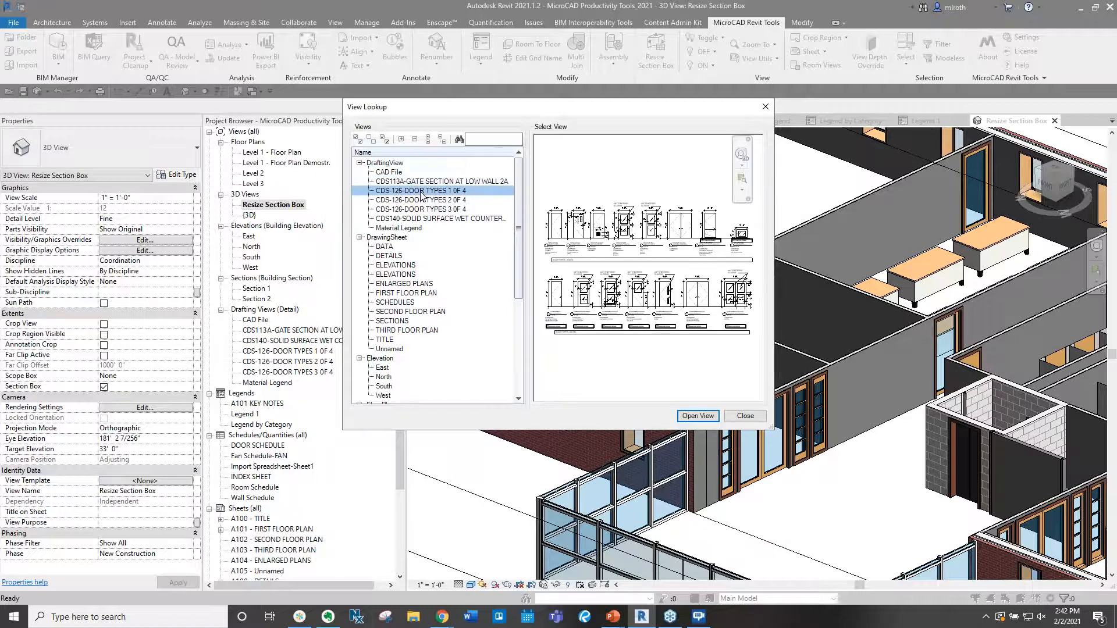
left_click(420, 182)
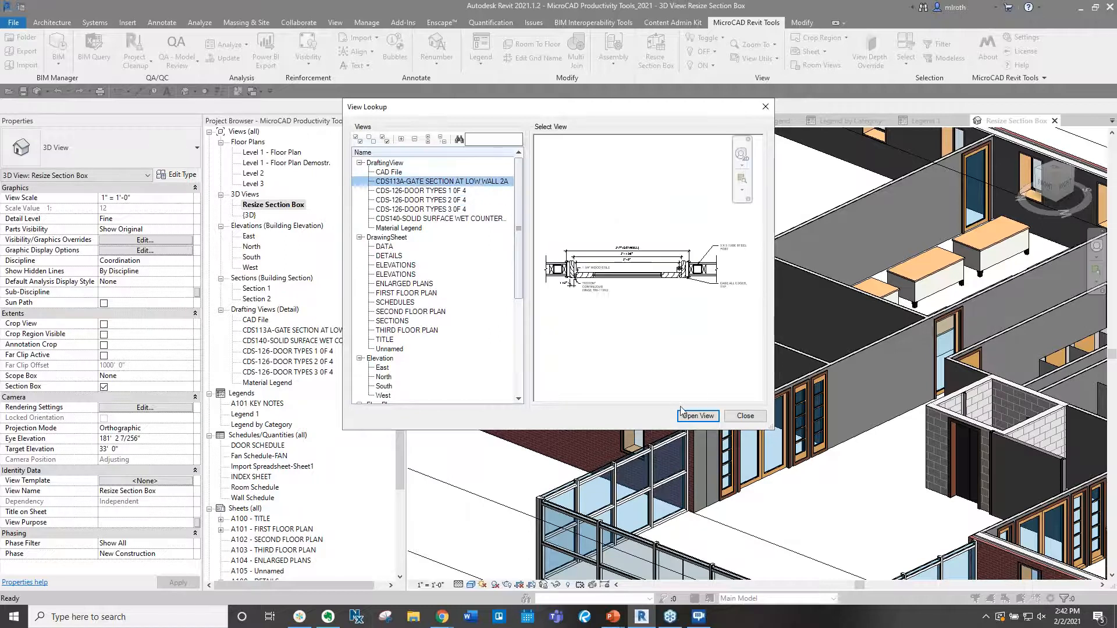
left_click(701, 421)
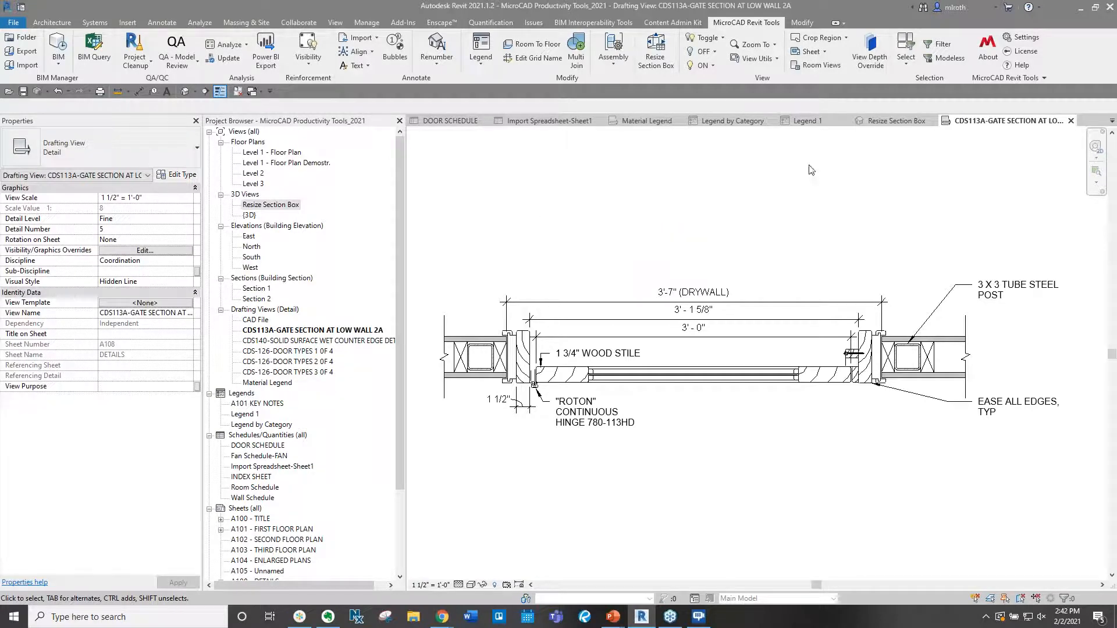
Review the viewports, sheets and views listed in the MicroCAD View/Sheet Manager, and close it.
left_click(846, 38)
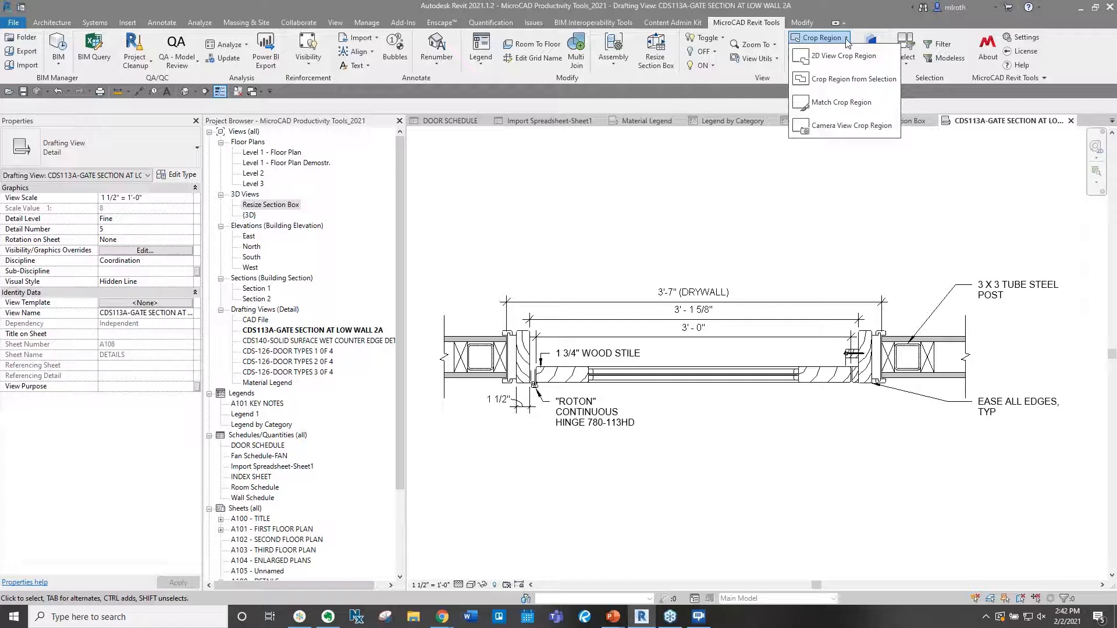
left_click(846, 39)
left_click(823, 52)
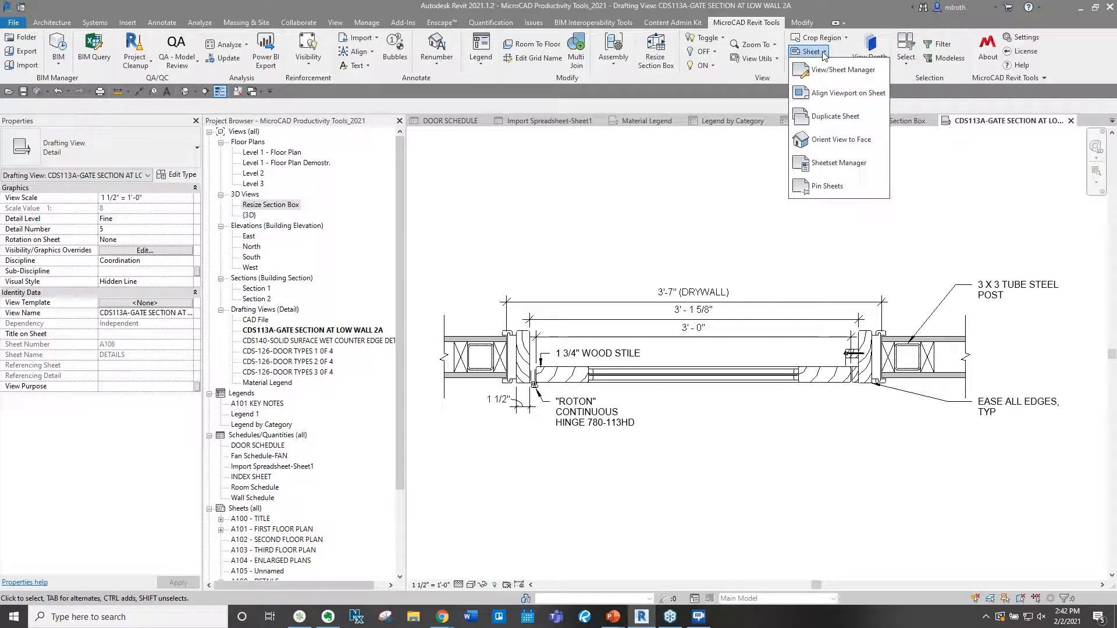
left_click(822, 68)
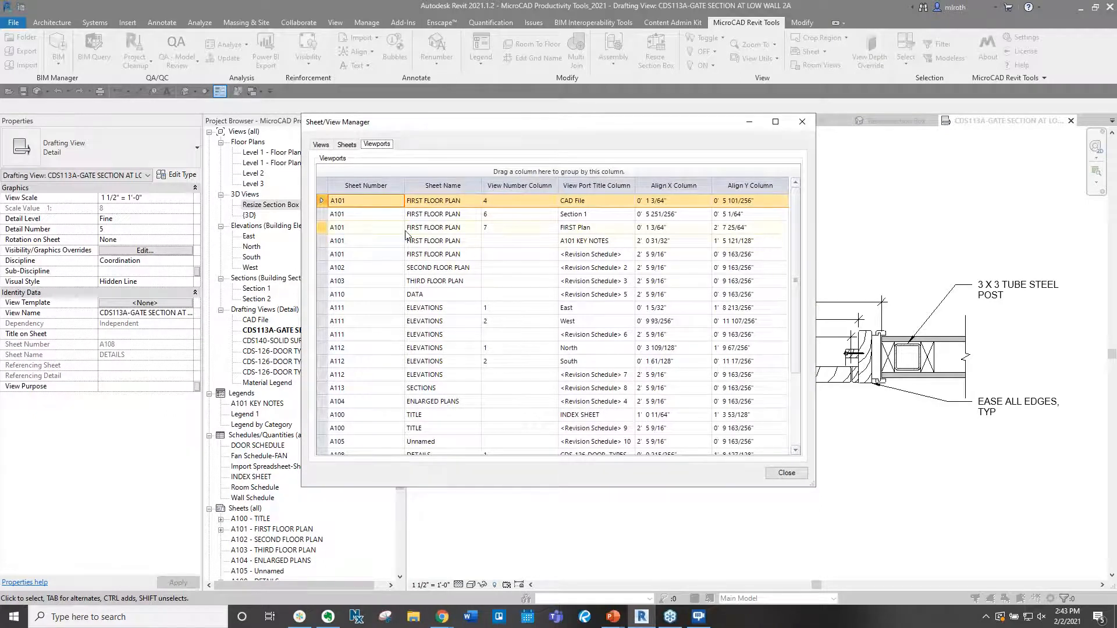
left_click(351, 146)
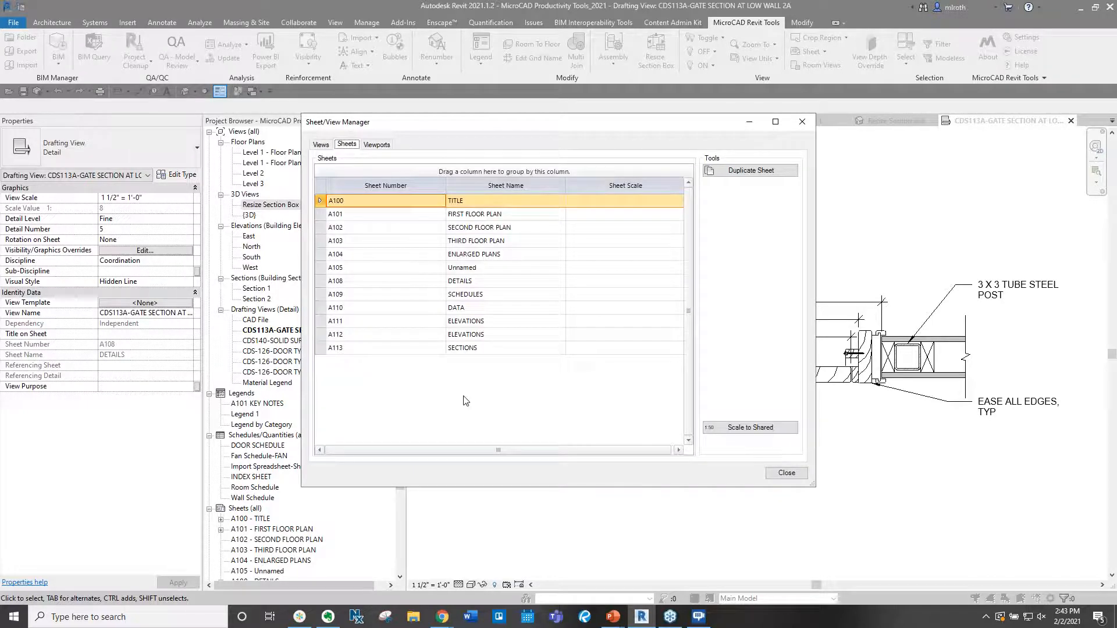
left_click(320, 144)
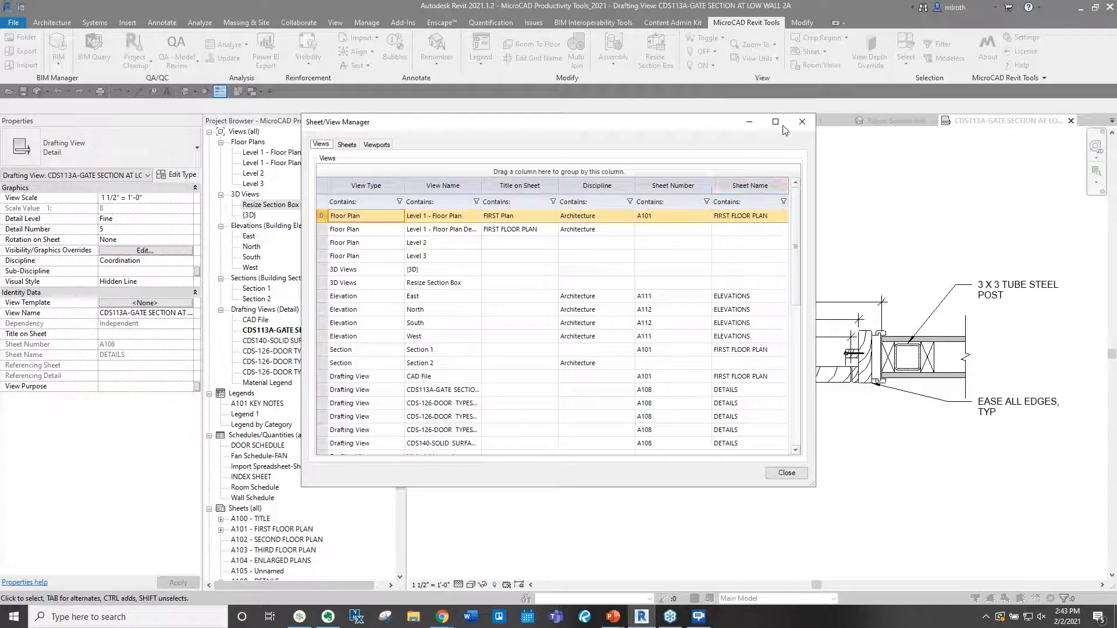
left_click(800, 122)
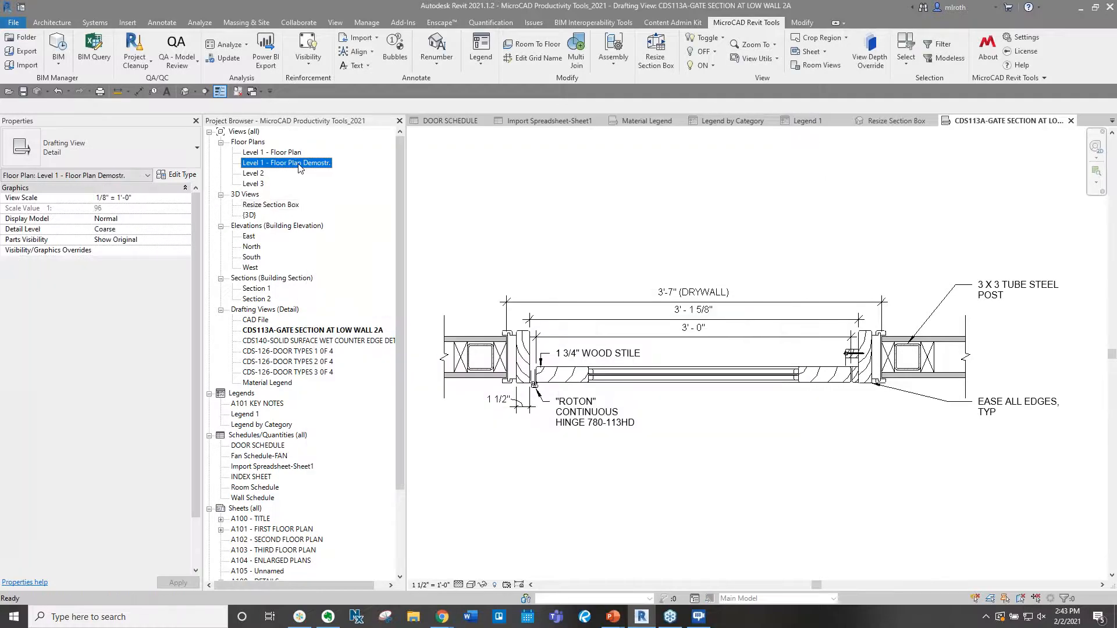
Open the Level 1 - Floor Plan Demostr. view and choose room 108 MENS for the Room Views tool.
scroll(645, 494, "up", 10)
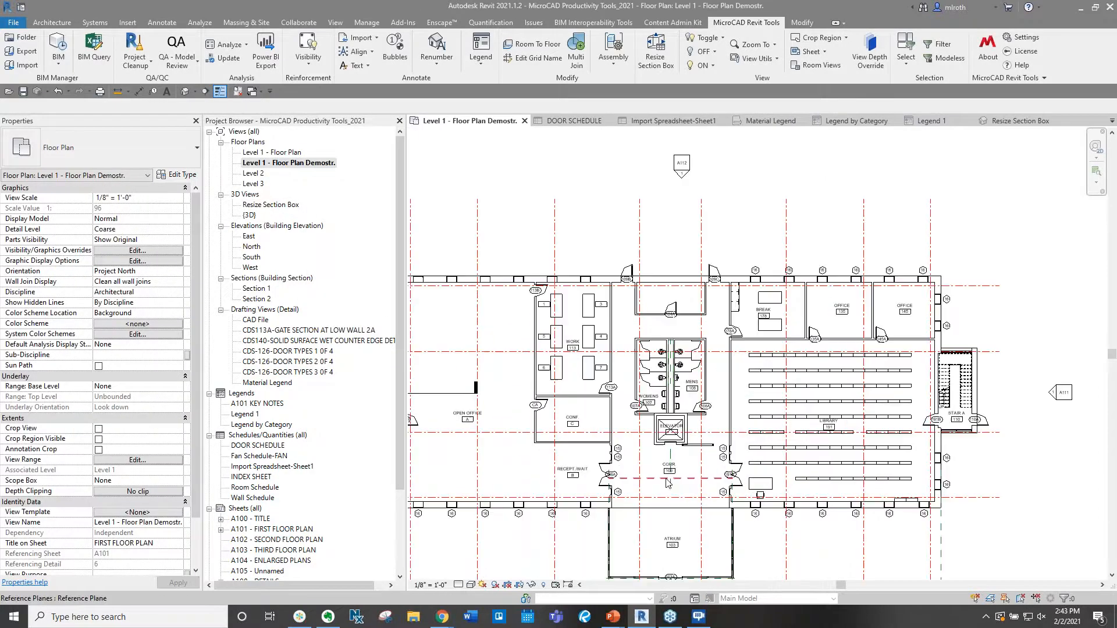
middle_click_drag(768, 317, 802, 327)
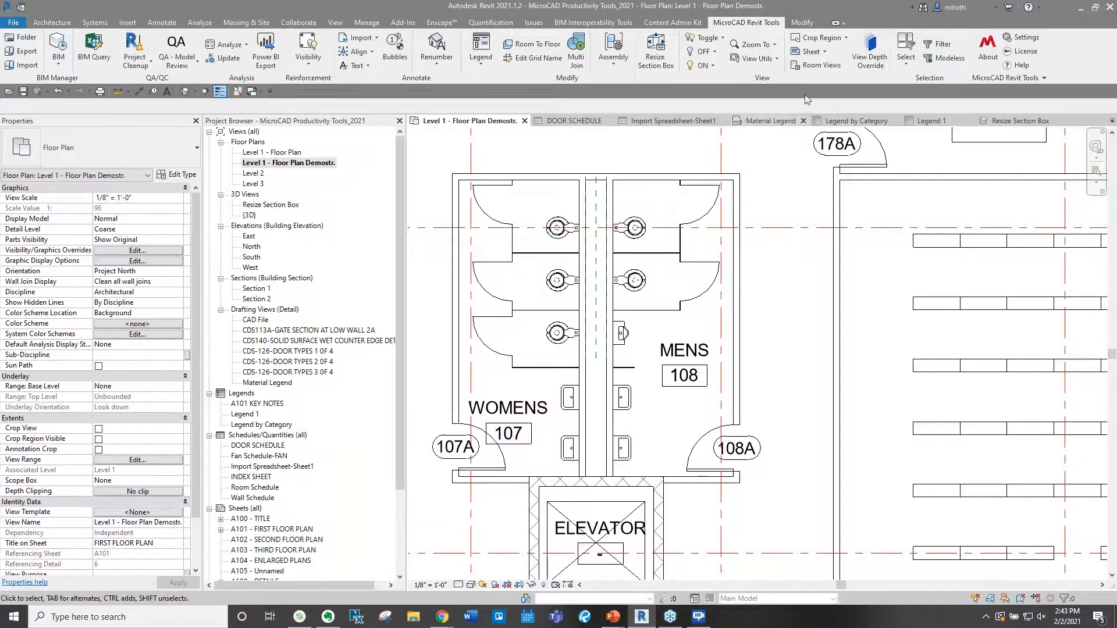
left_click(822, 66)
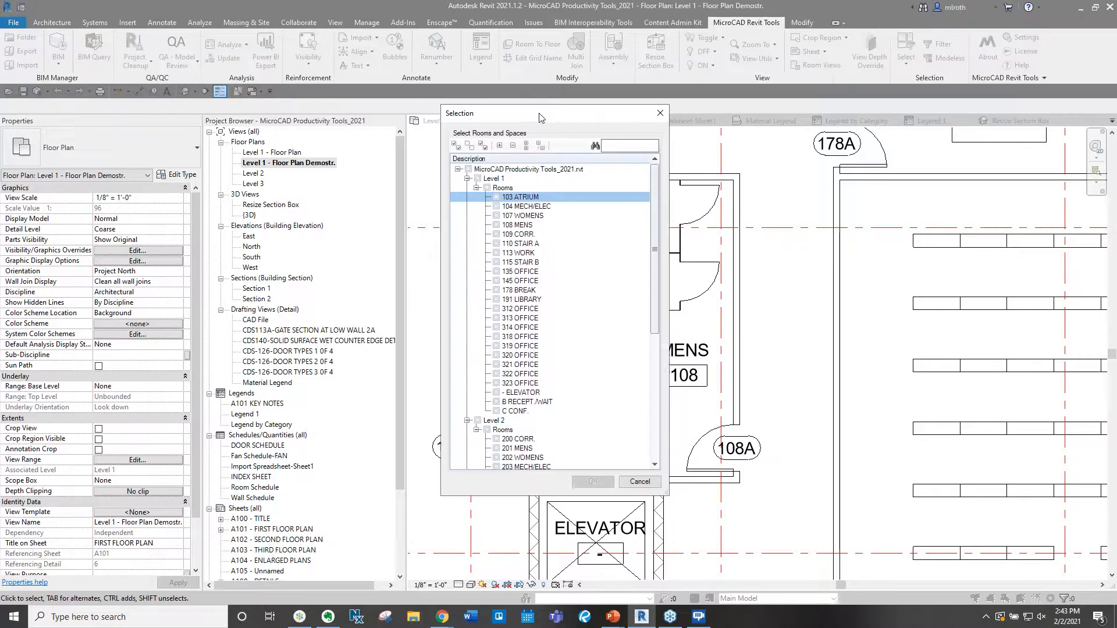
left_click(502, 224)
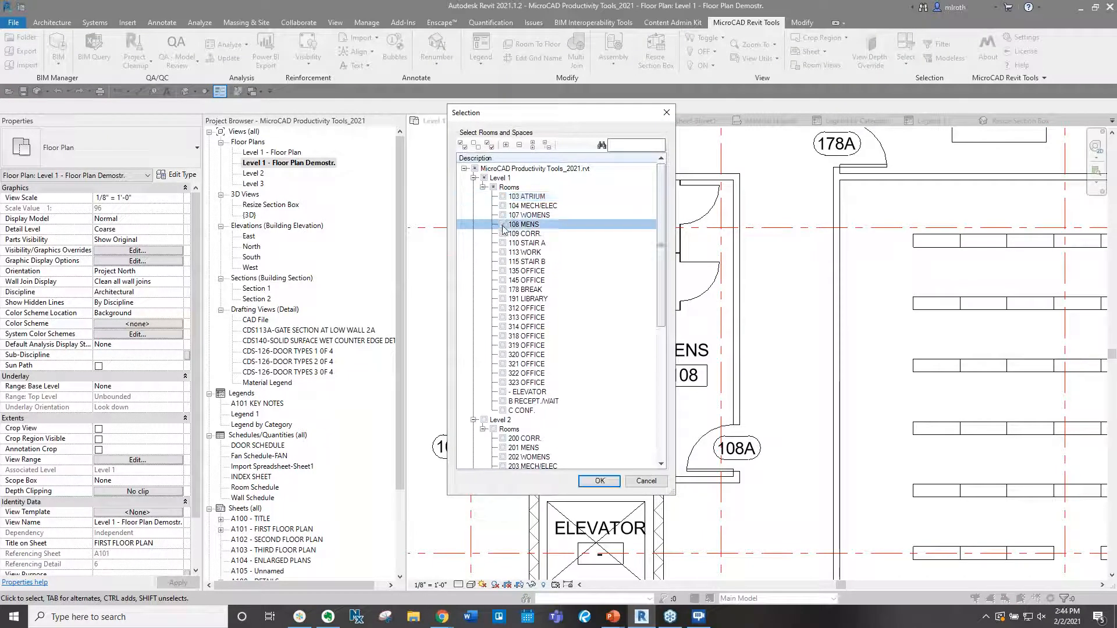
left_click(598, 485)
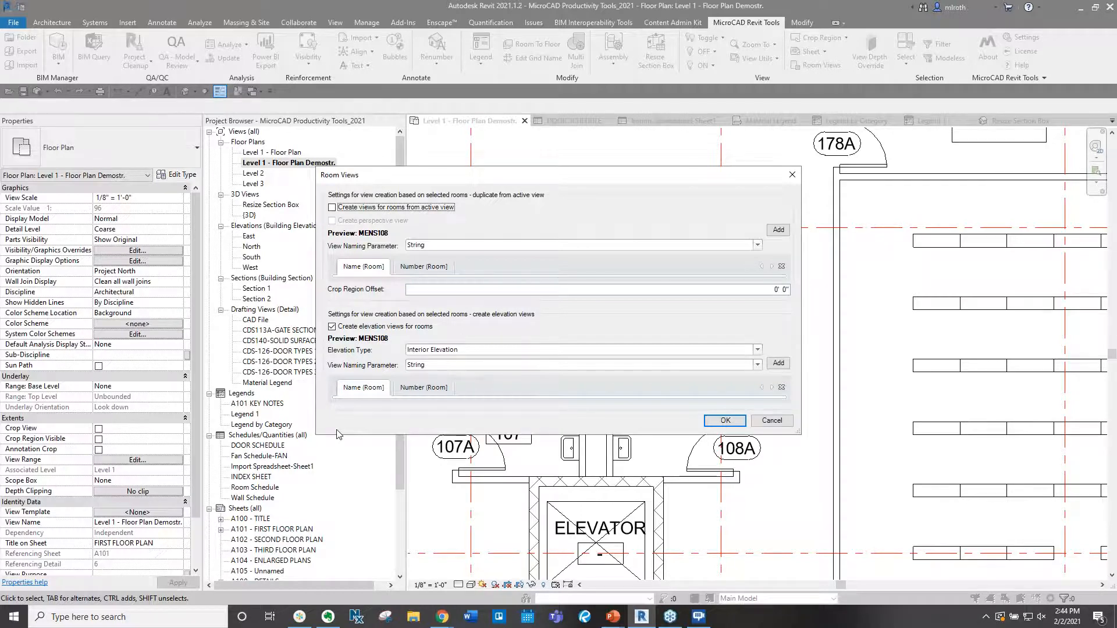
Create Interior Elevation views of the room, adding Cardinal Direction to the name and number naming, and expand their group in the project.
left_click(507, 352)
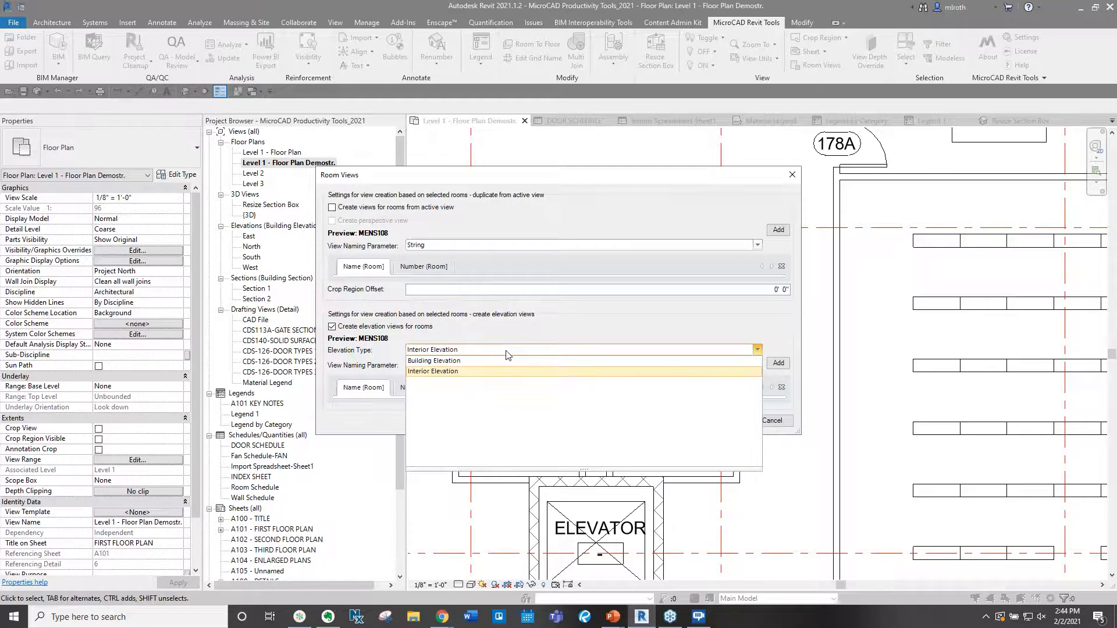
left_click(506, 352)
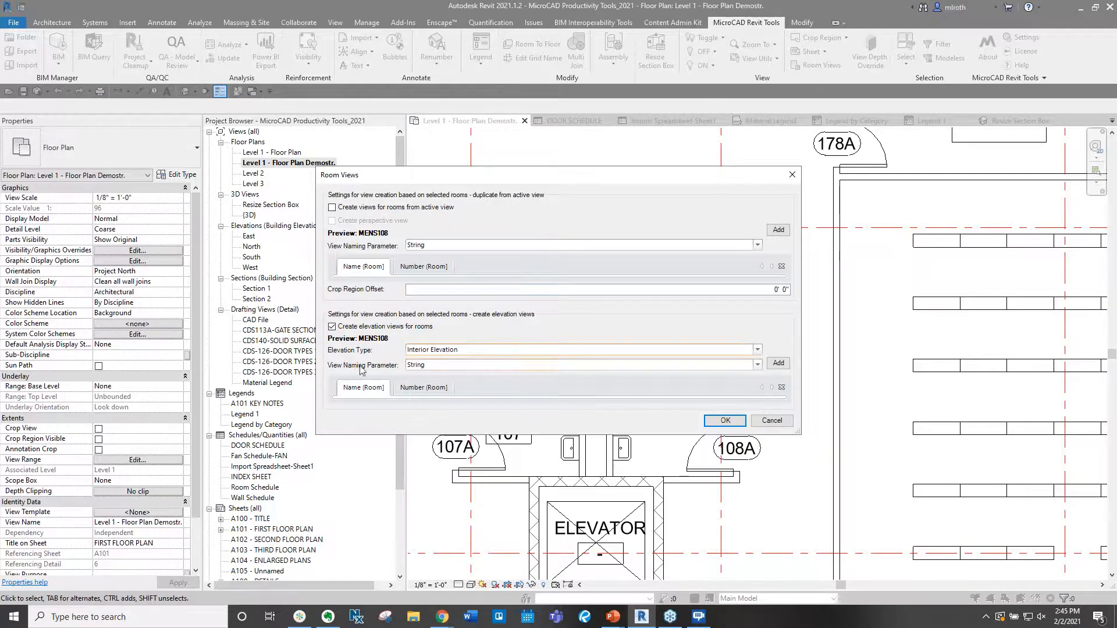
left_click(466, 366)
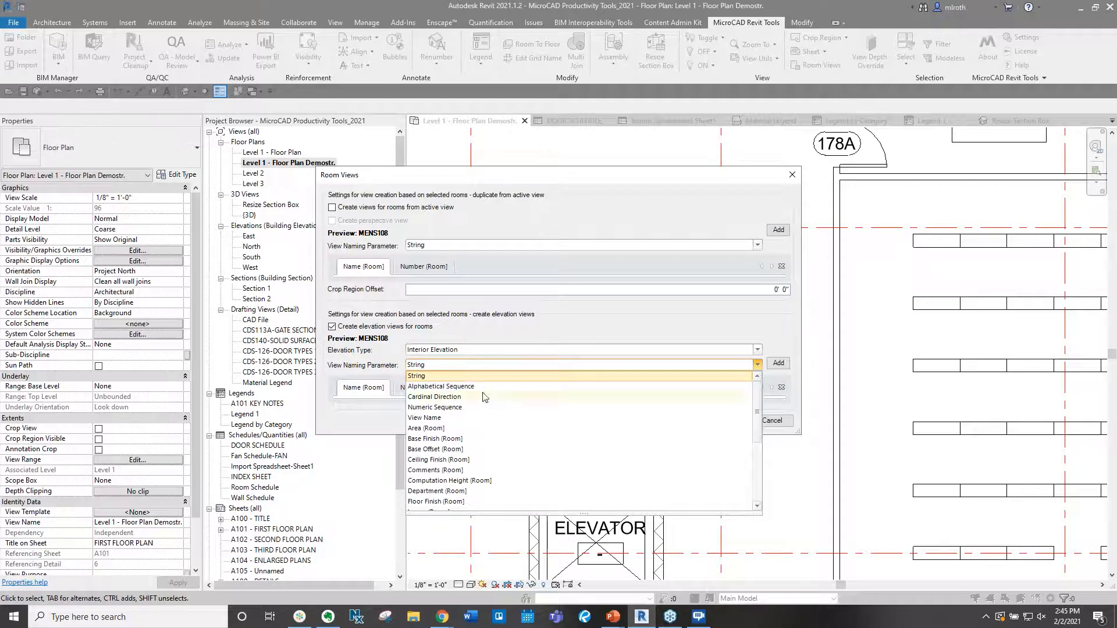
left_click(358, 414)
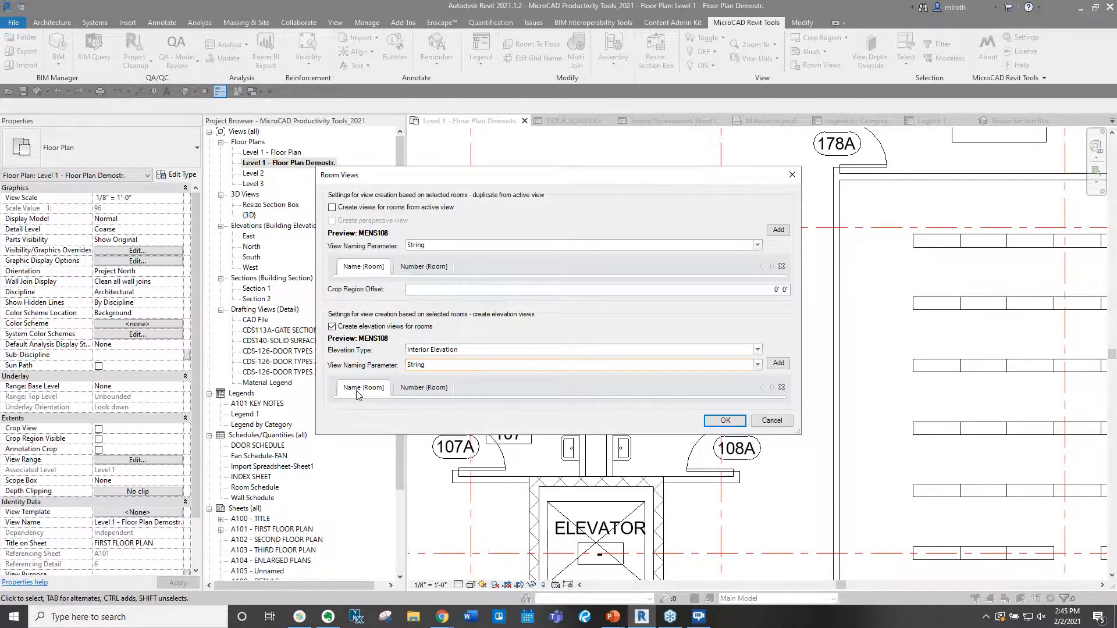
left_click(470, 367)
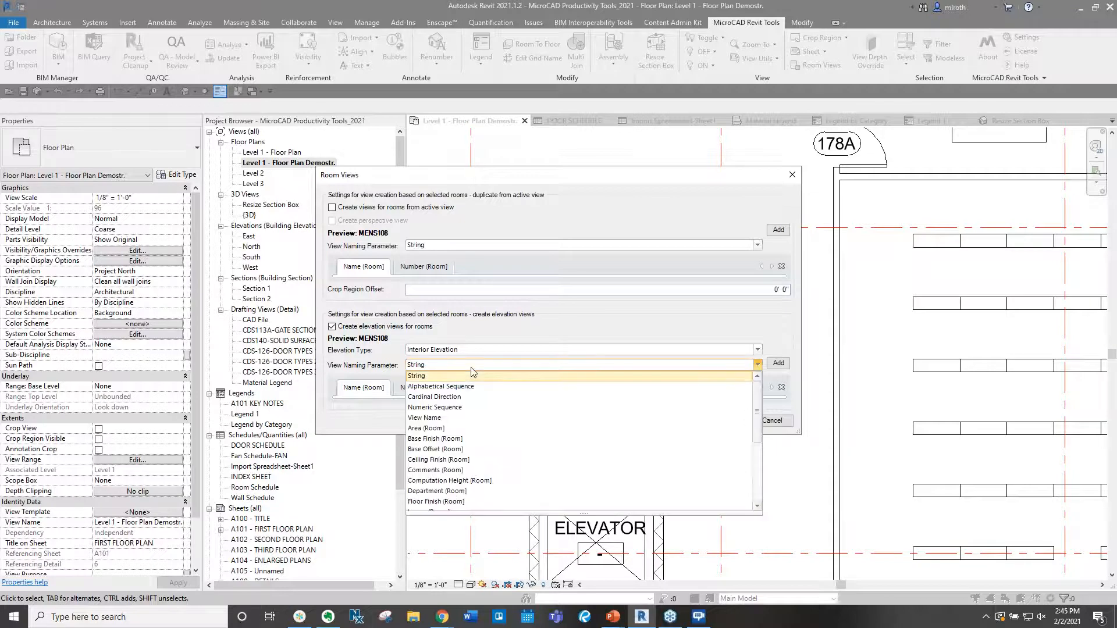
left_click(476, 400)
left_click(779, 364)
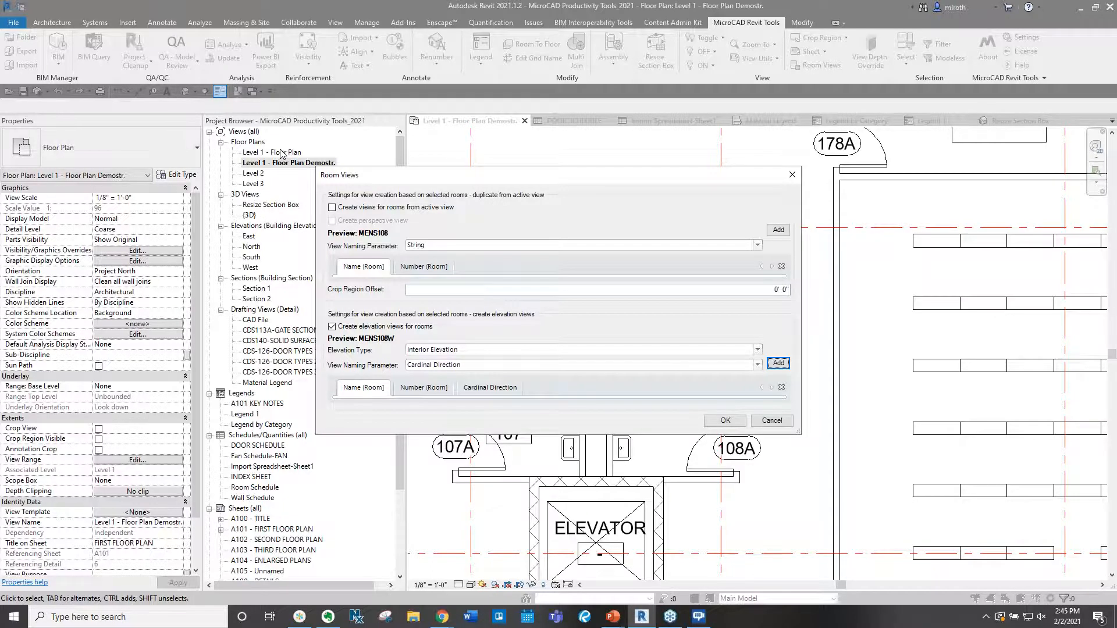
left_click(722, 422)
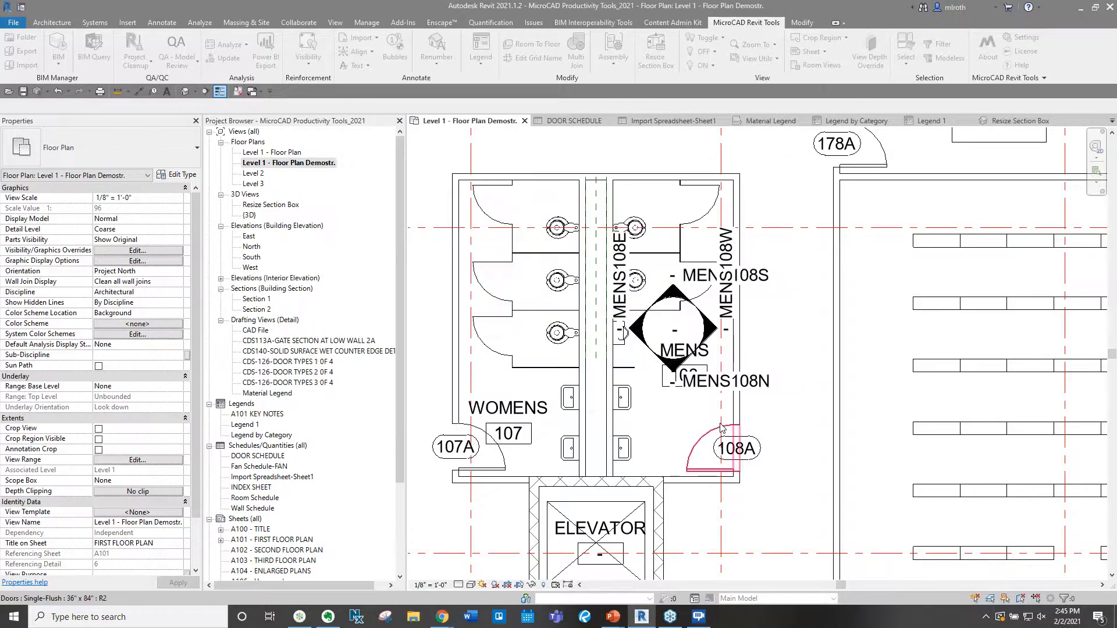
left_click(255, 278)
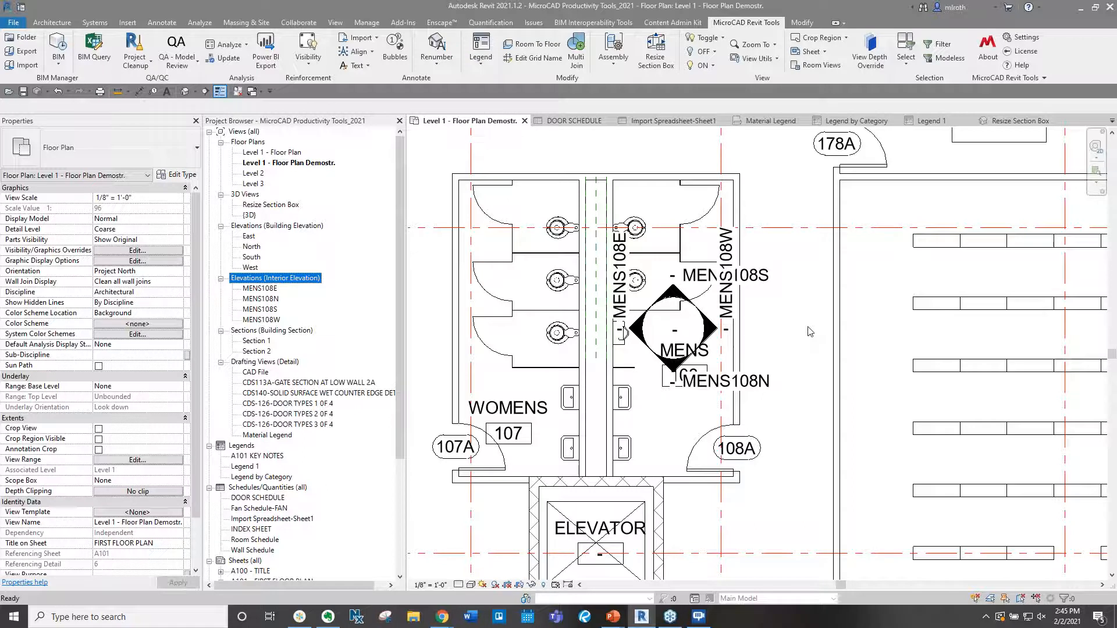
Select every door in the project by category from the exterior door near grid E, and clear the selection.
scroll(808, 332, "down", 10)
middle_click_drag(809, 332, 739, 351)
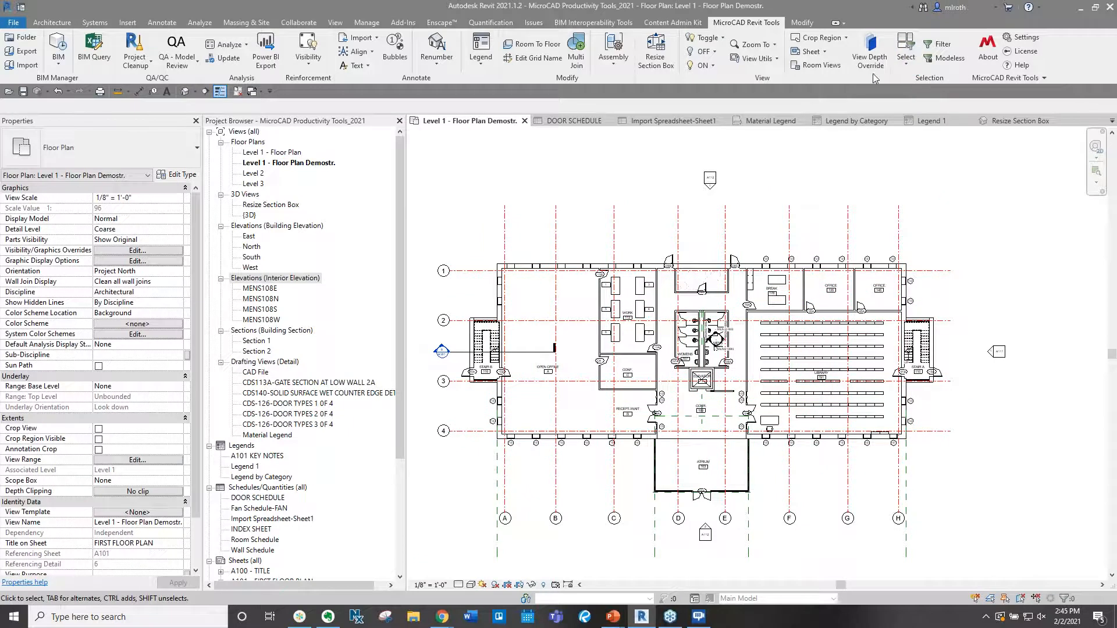
left_click(870, 69)
left_click(906, 63)
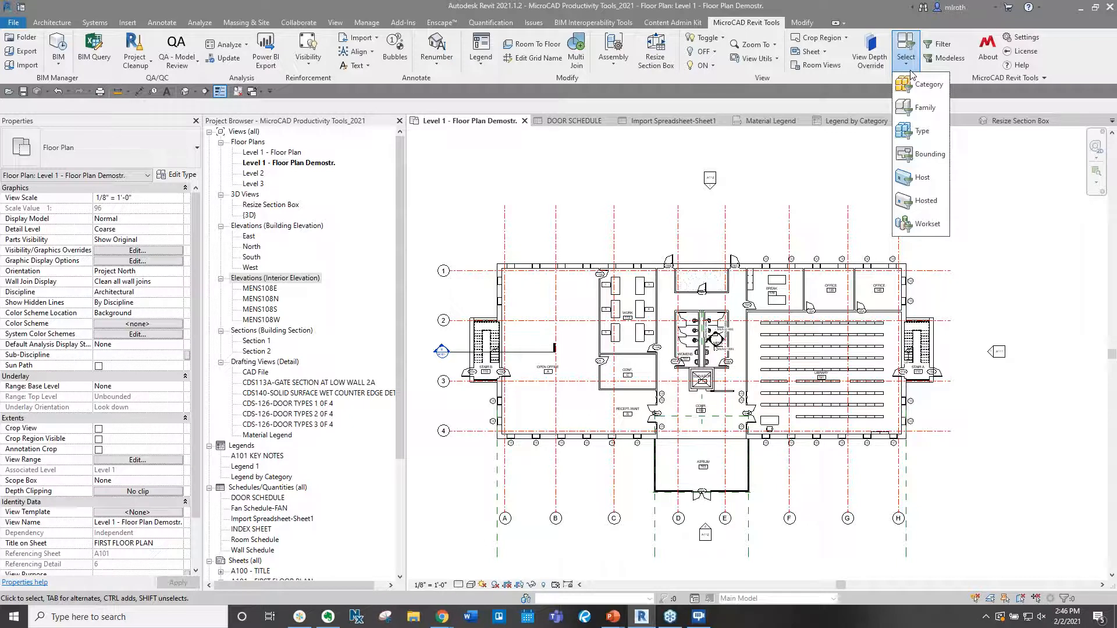
left_click(751, 224)
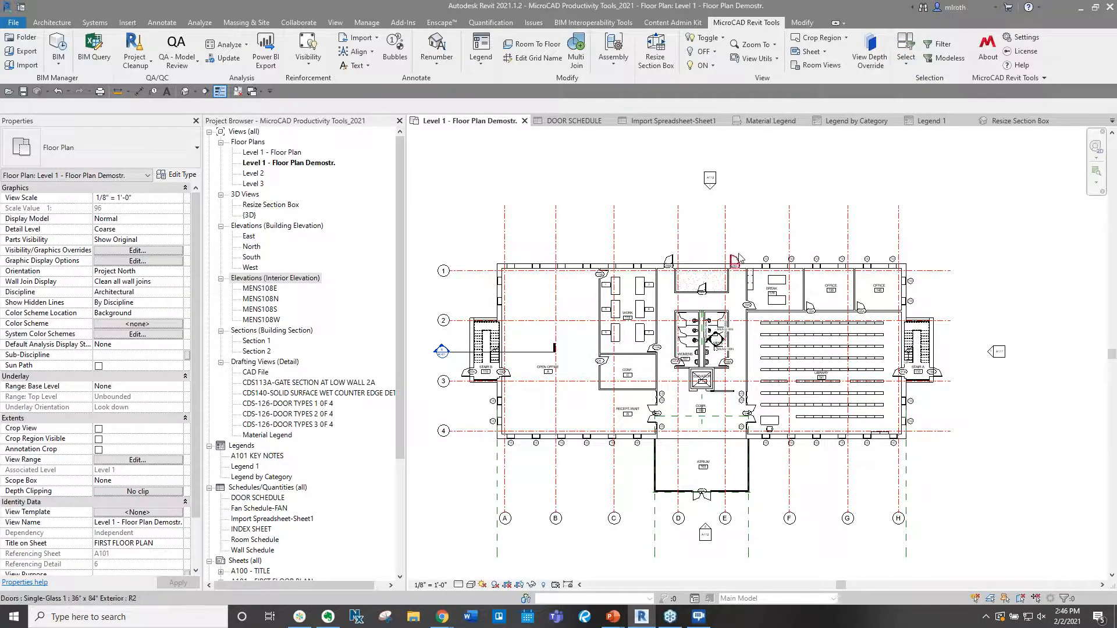
left_click(736, 258)
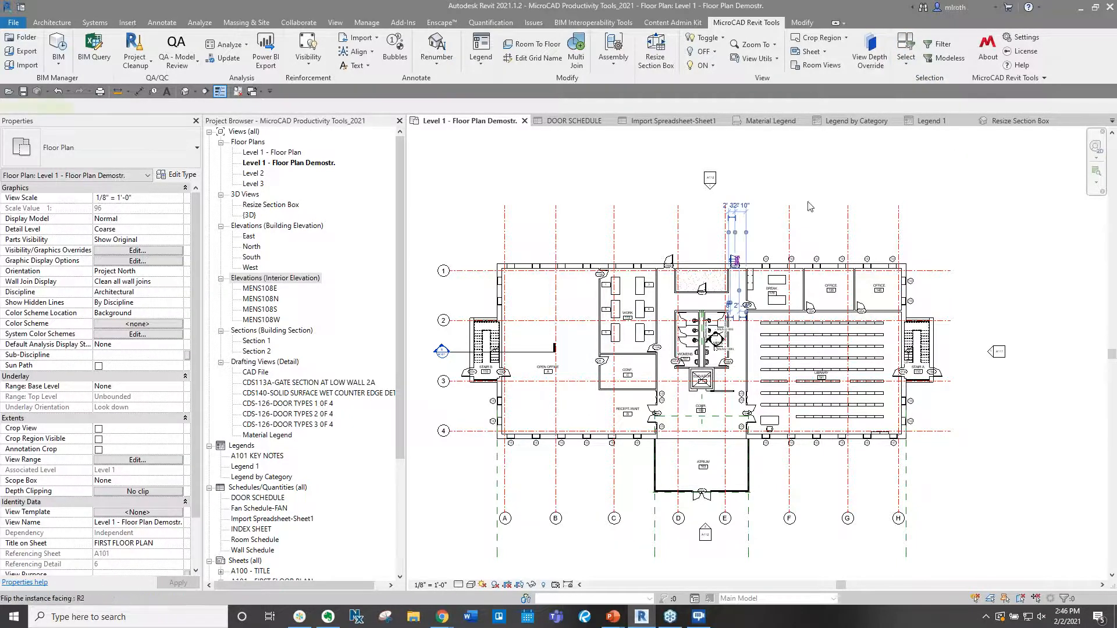
left_click(909, 63)
left_click(931, 91)
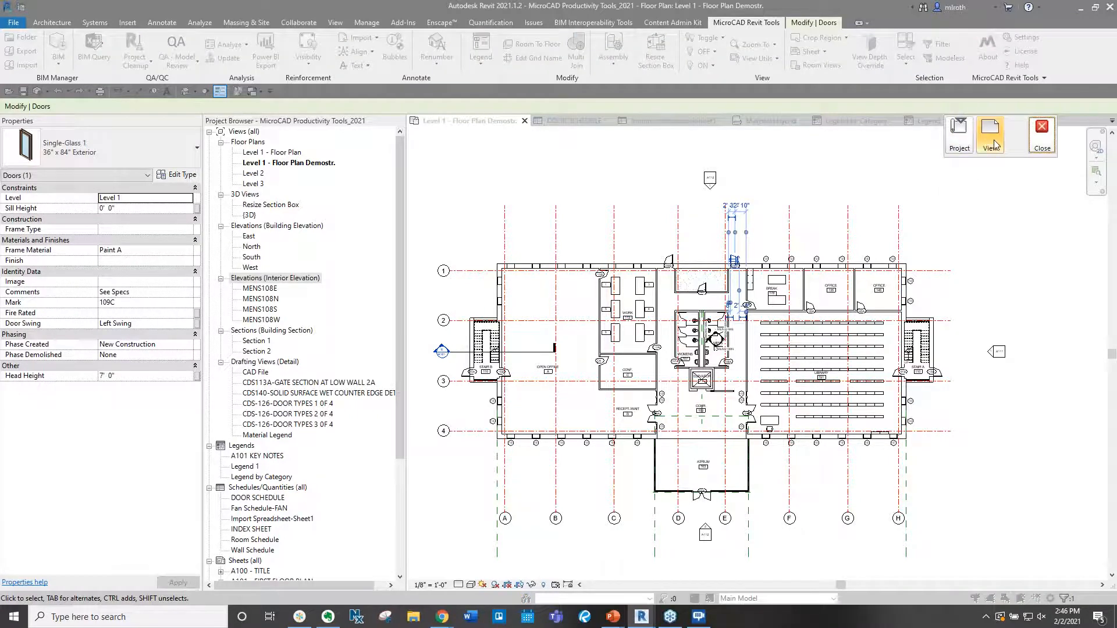
left_click(961, 142)
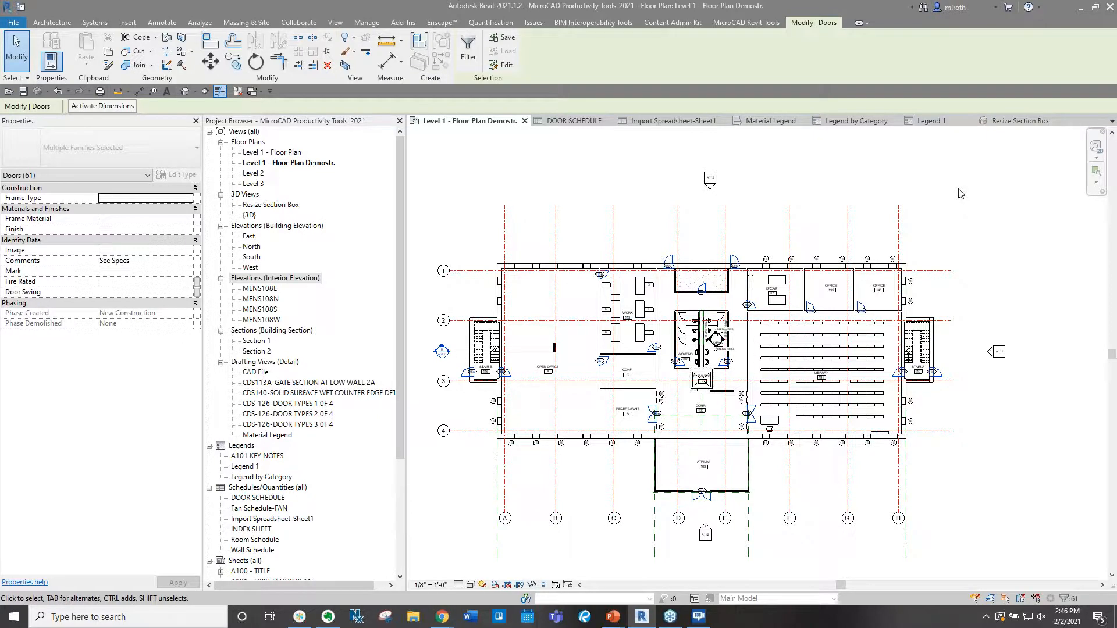
left_click(960, 194)
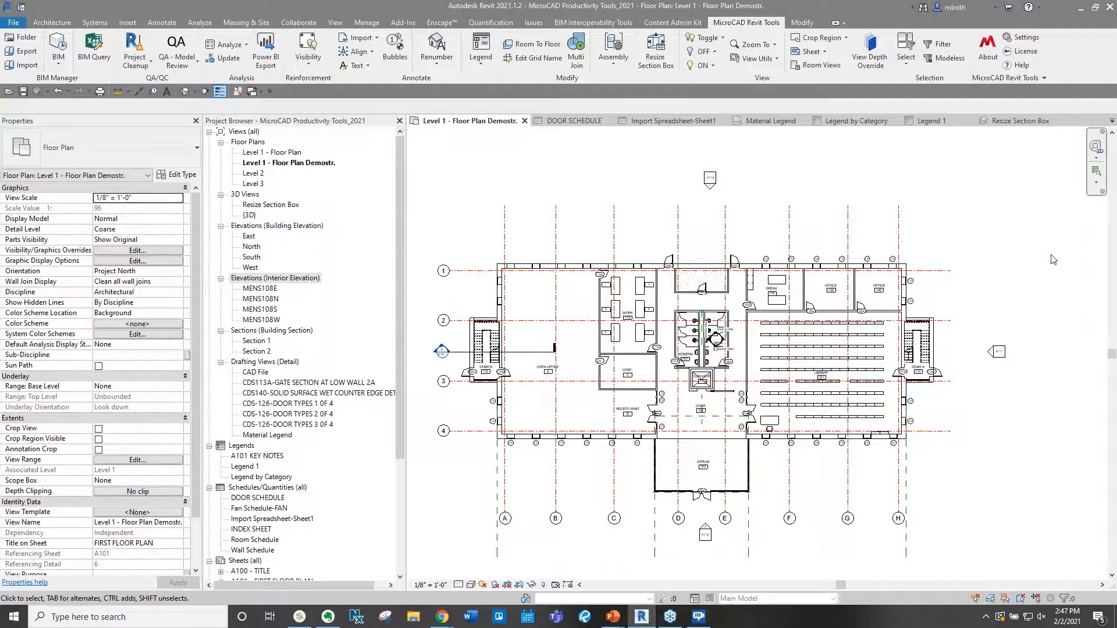
Filter the Keyboard Shortcuts list to the MicroCAD Revit Tools Tab commands, and close the dialog without changing any assignment.
key("k")
key("s")
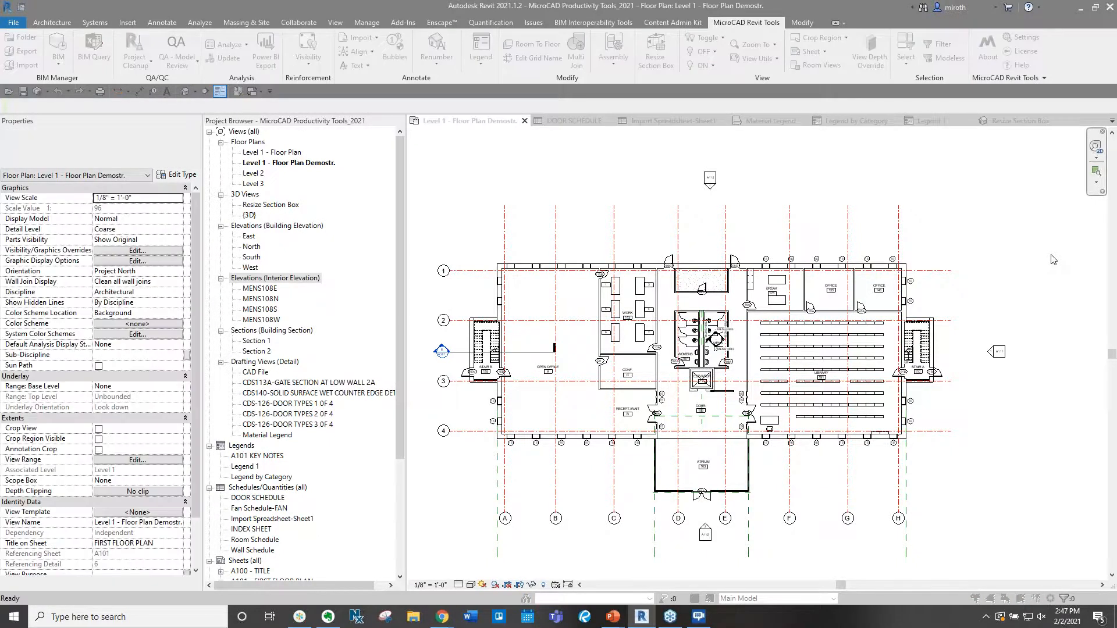
left_click(479, 174)
scroll(465, 276, "down", 5)
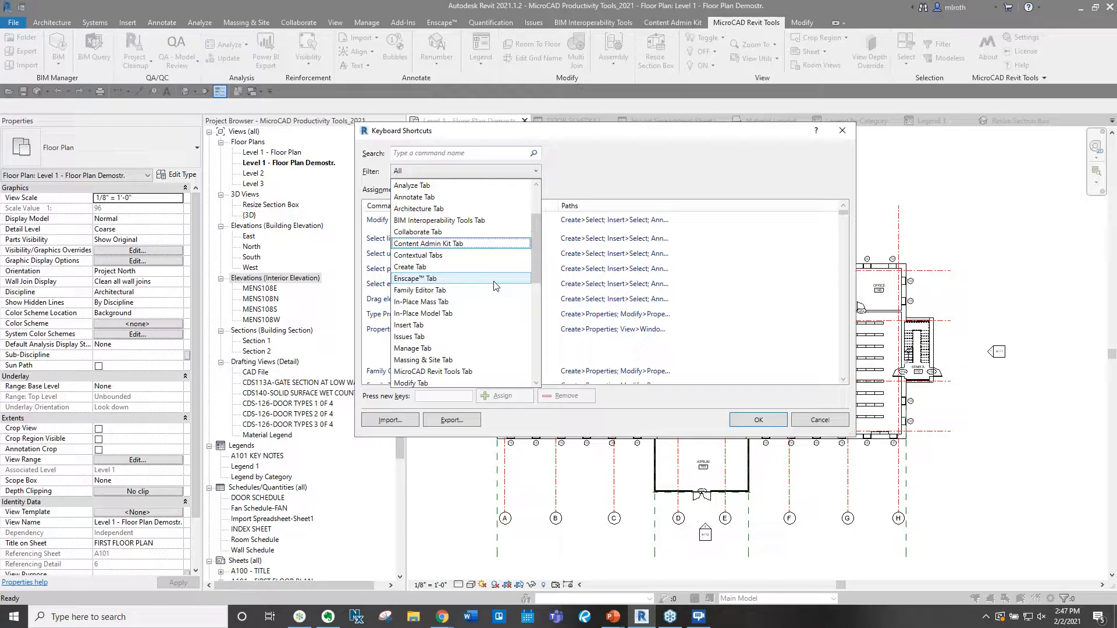
left_click(462, 266)
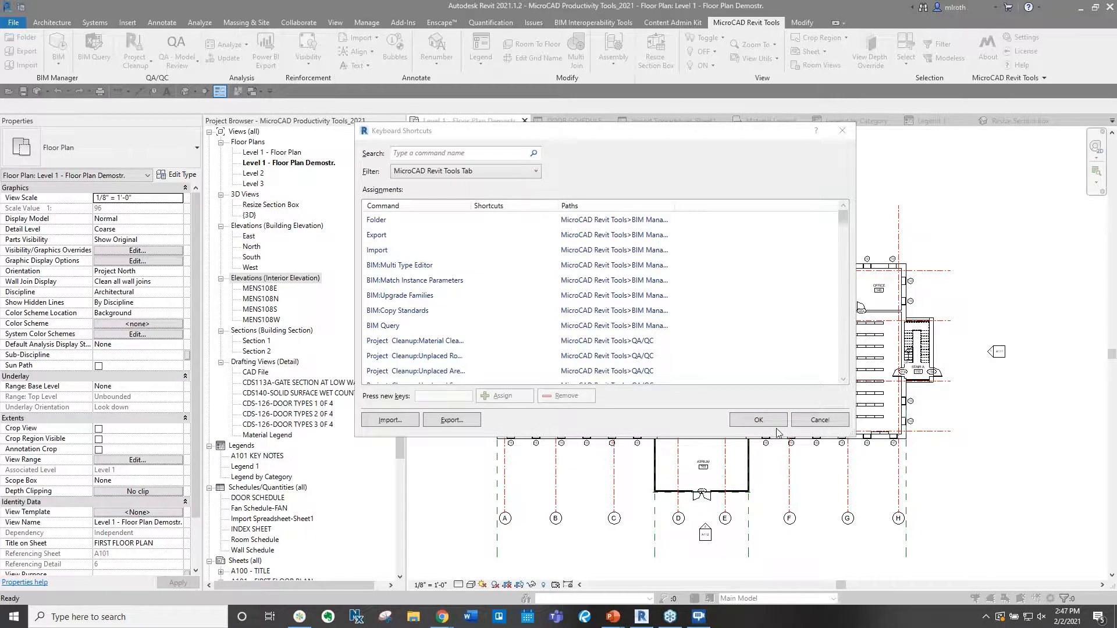
left_click(818, 422)
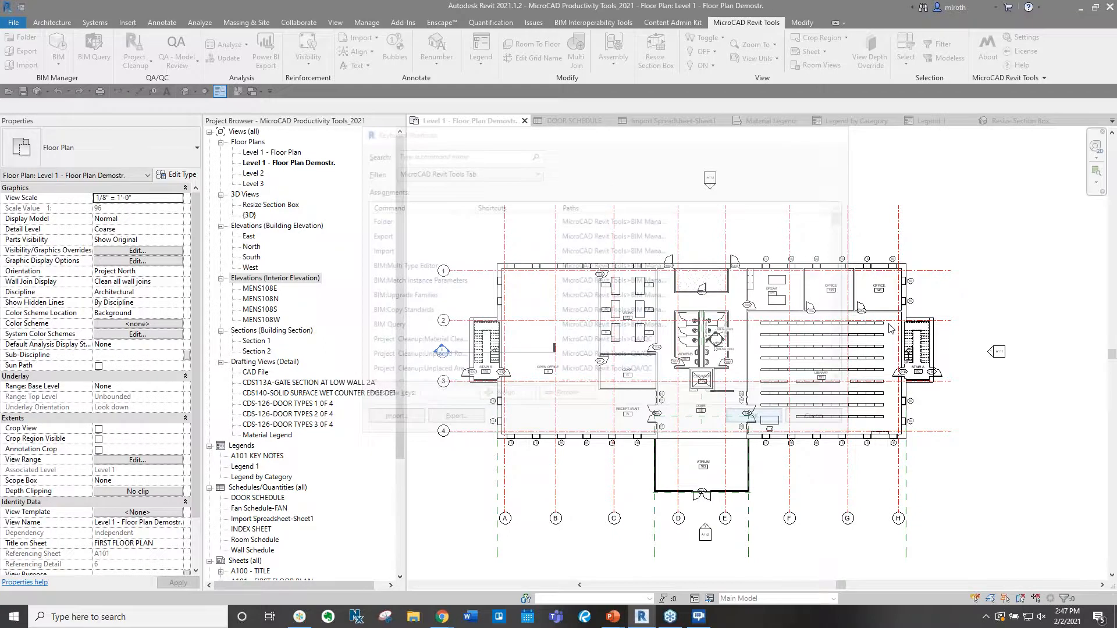
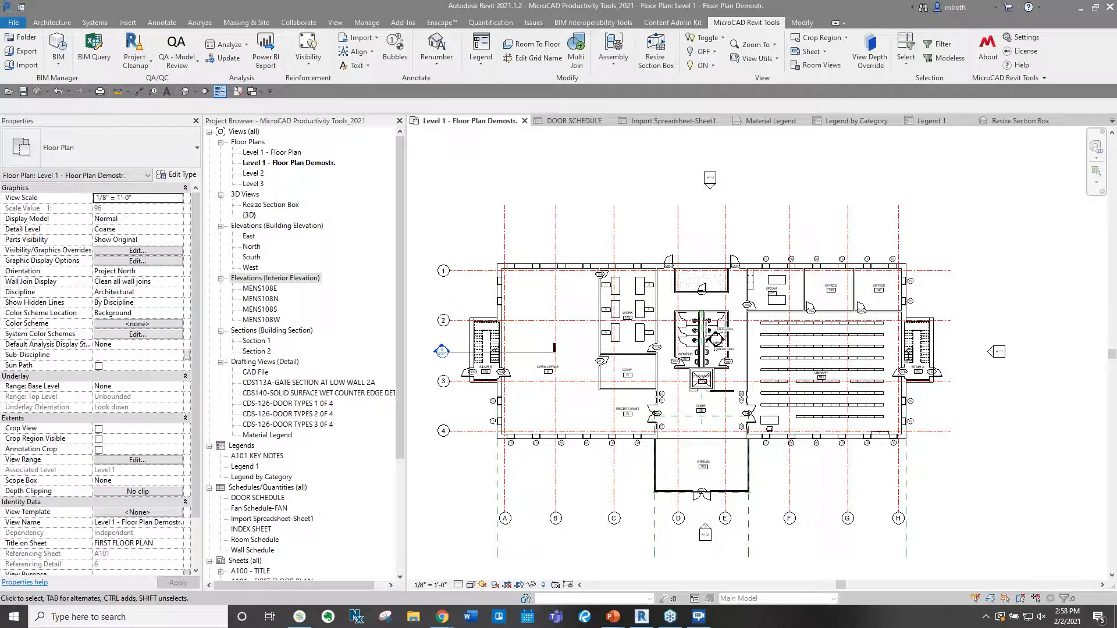
Switch to the Chrome window with the MicroCAD Events page and maximize it to show the upcoming webinars.
left_click(442, 617)
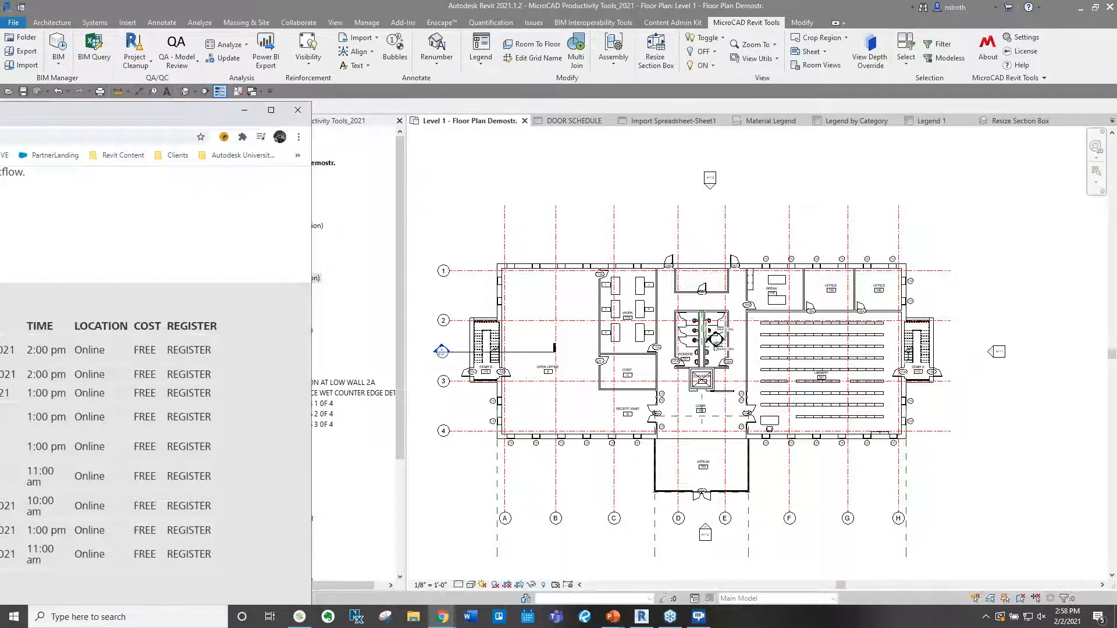
left_click_drag(119, 112, 941, 194)
left_click_drag(119, 38, 139, 2)
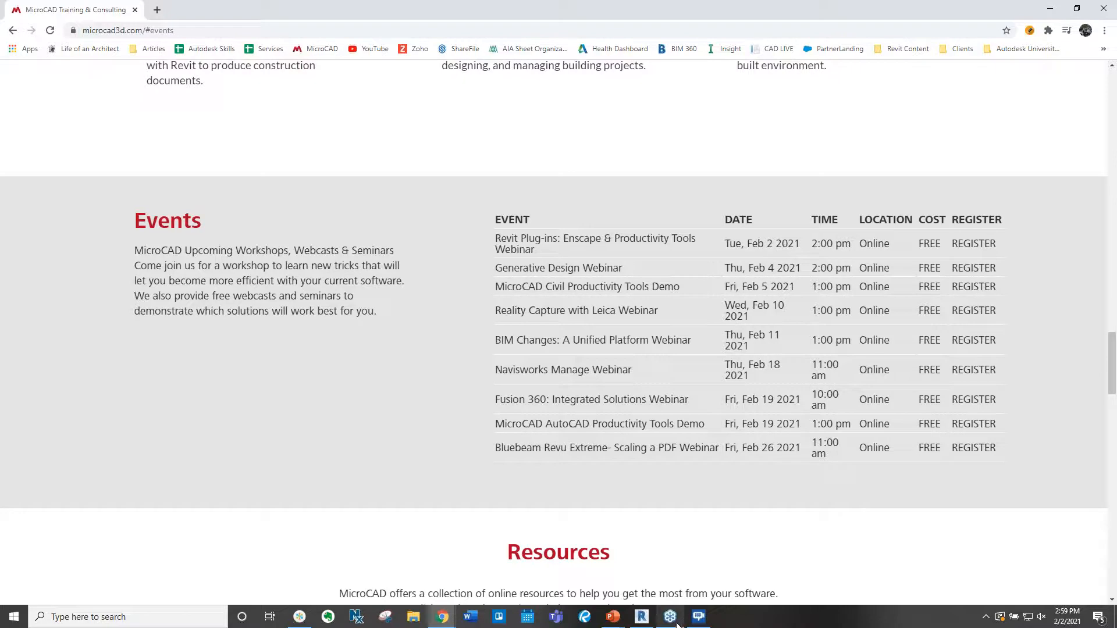
mouse_move(677, 624)
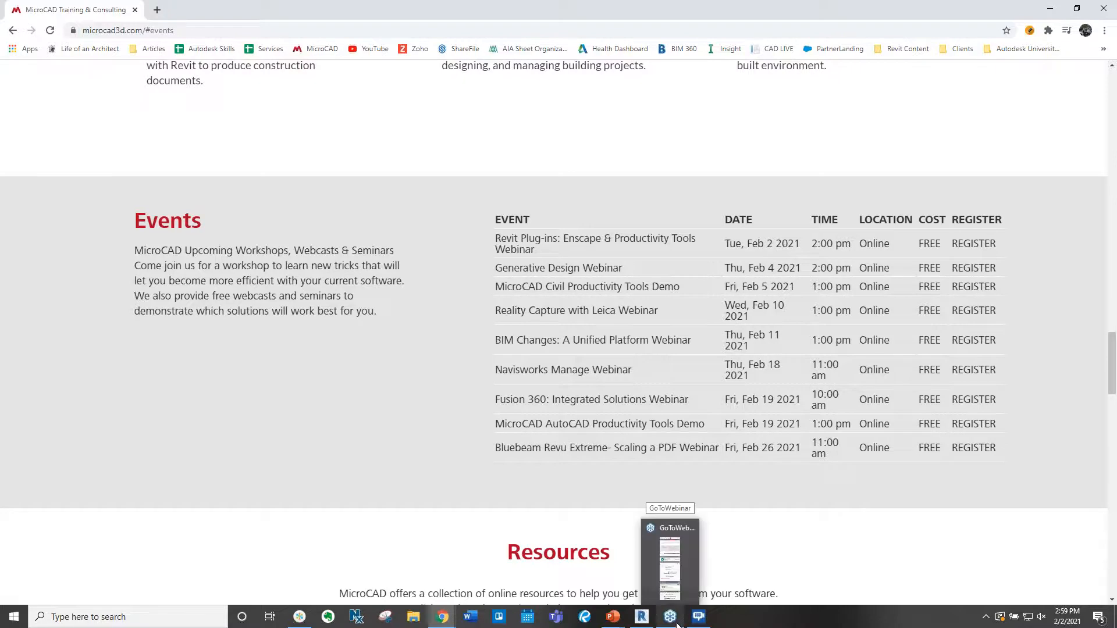